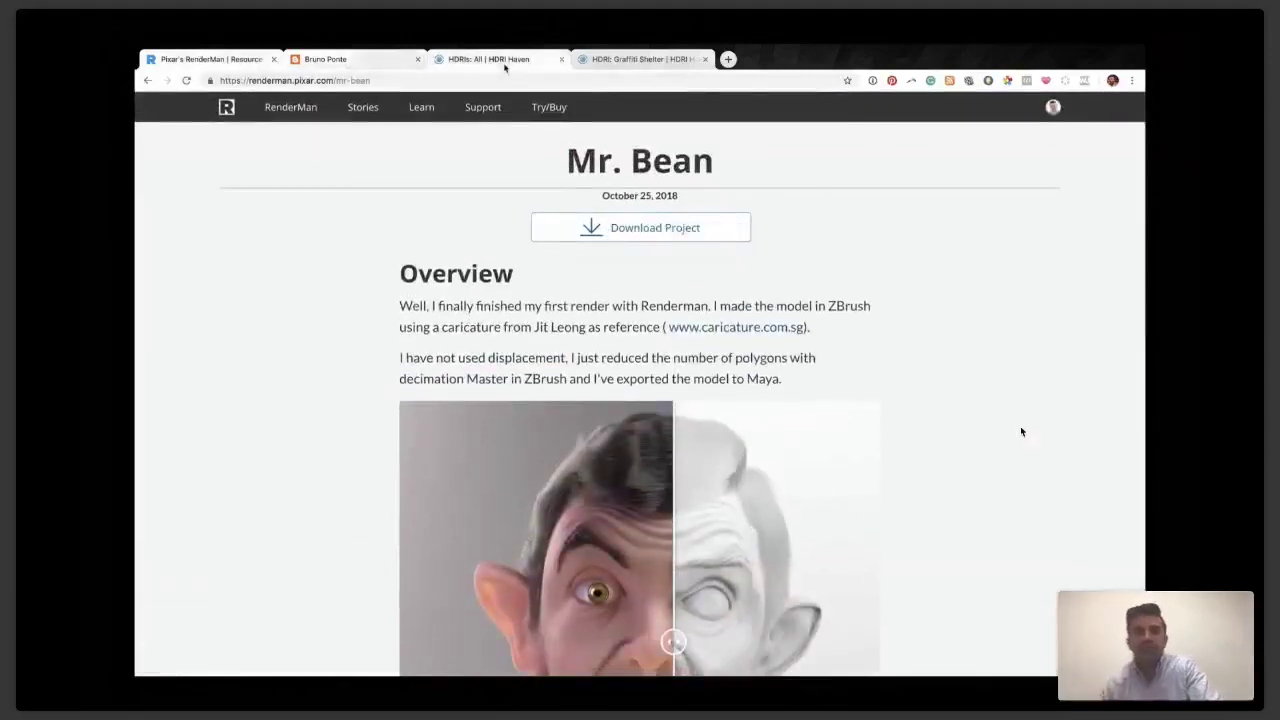
# - Browse the HDRI Haven results for "graffiti" and examine the Graffiti Shelter page with its download sizes
pyautogui.click(505, 62)
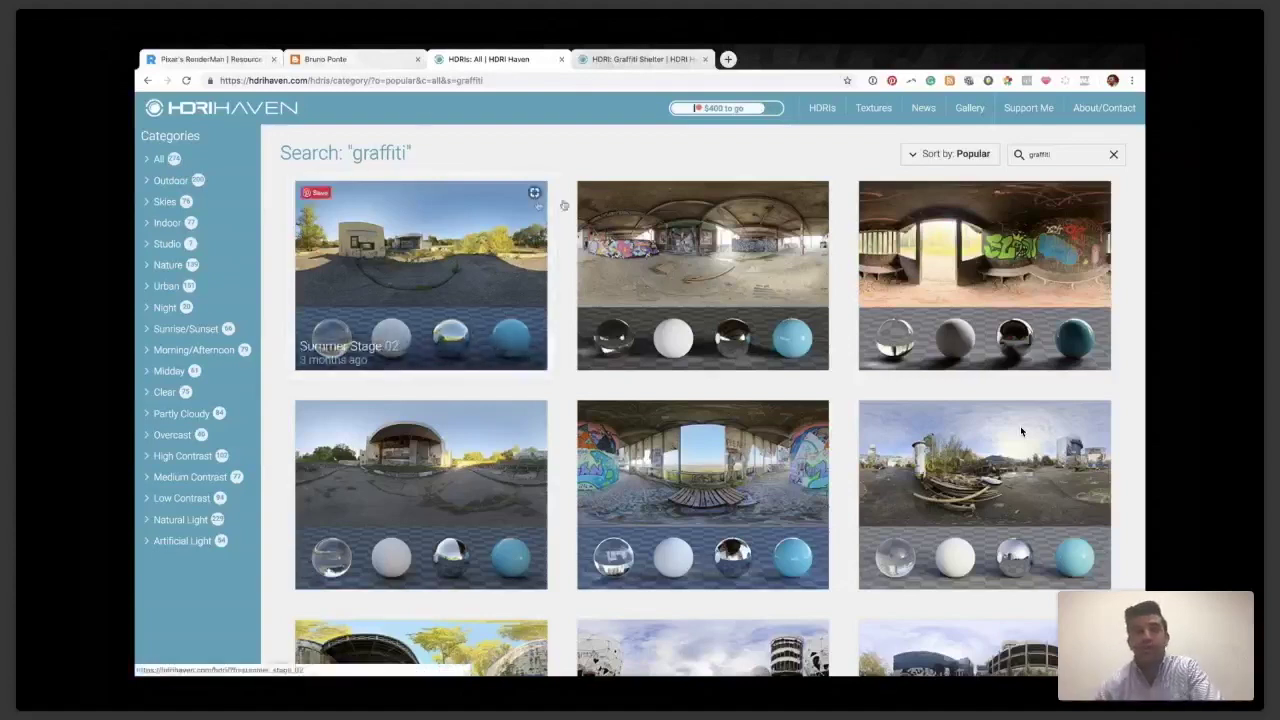
pyautogui.scroll(-3, 1020, 431)
pyautogui.scroll(-1, 1020, 431)
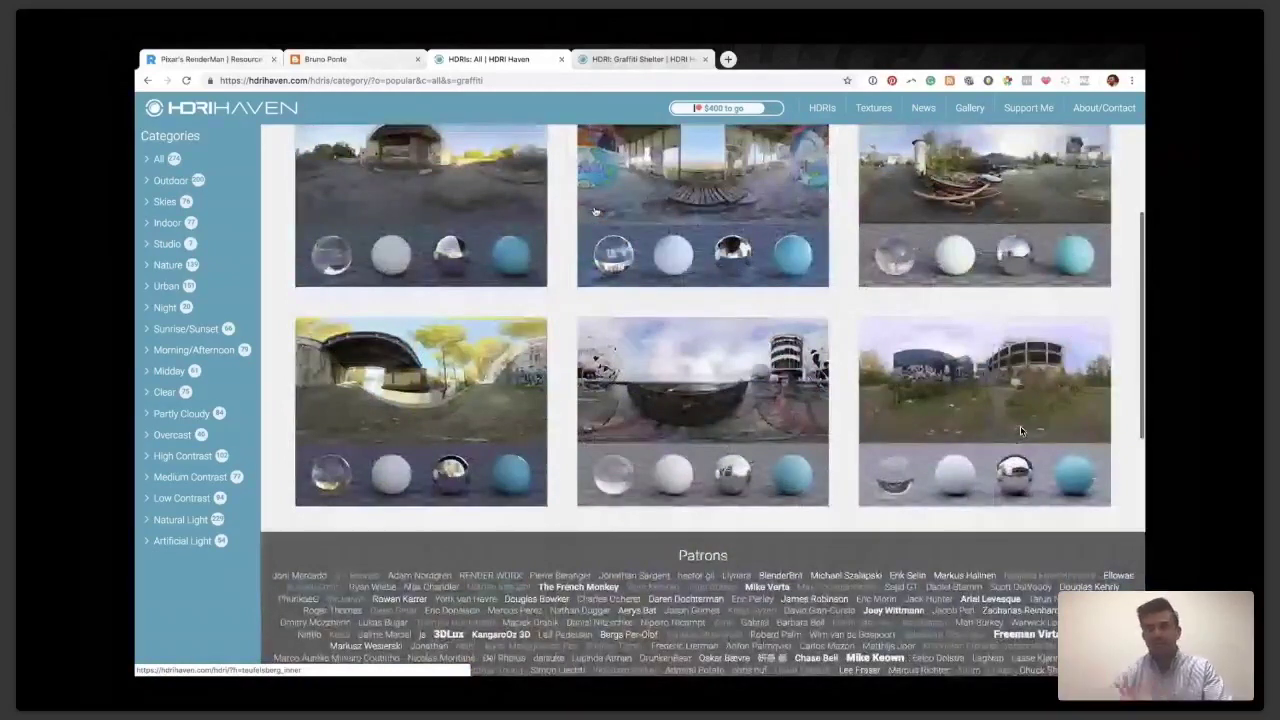
pyautogui.hotkey('ctrl', 'Tab')
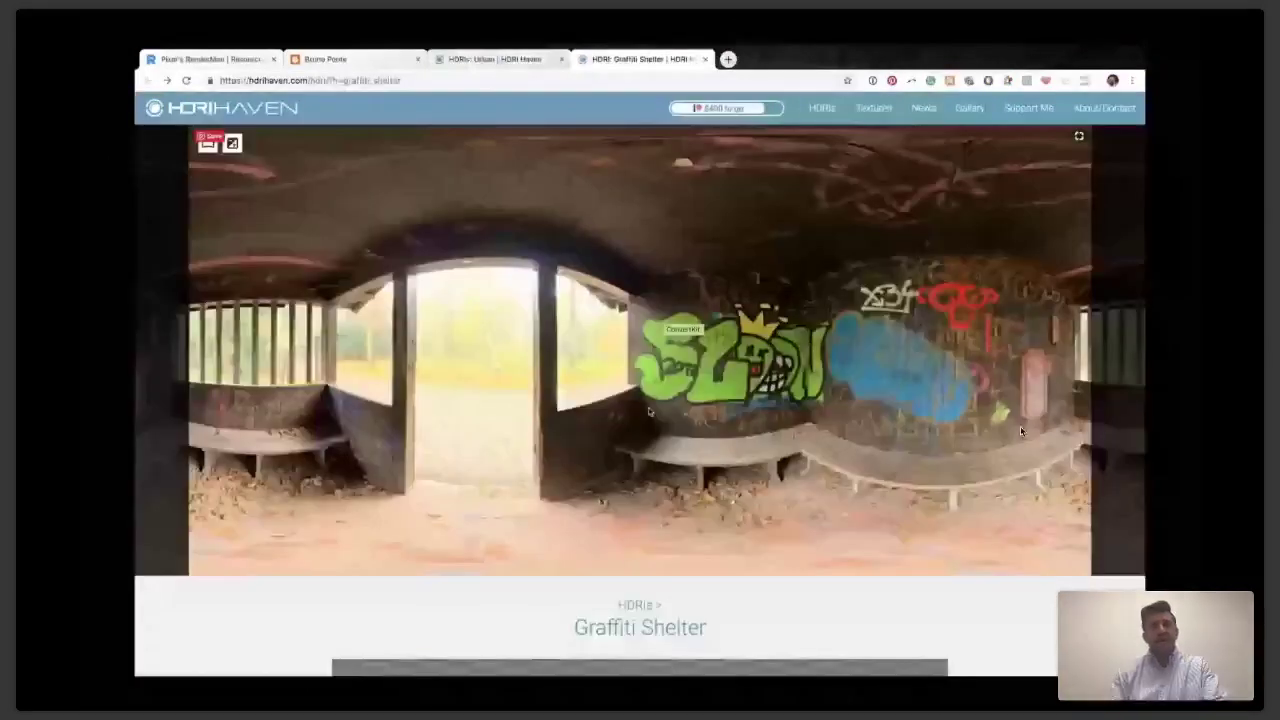
pyautogui.scroll(-10, 1020, 431)
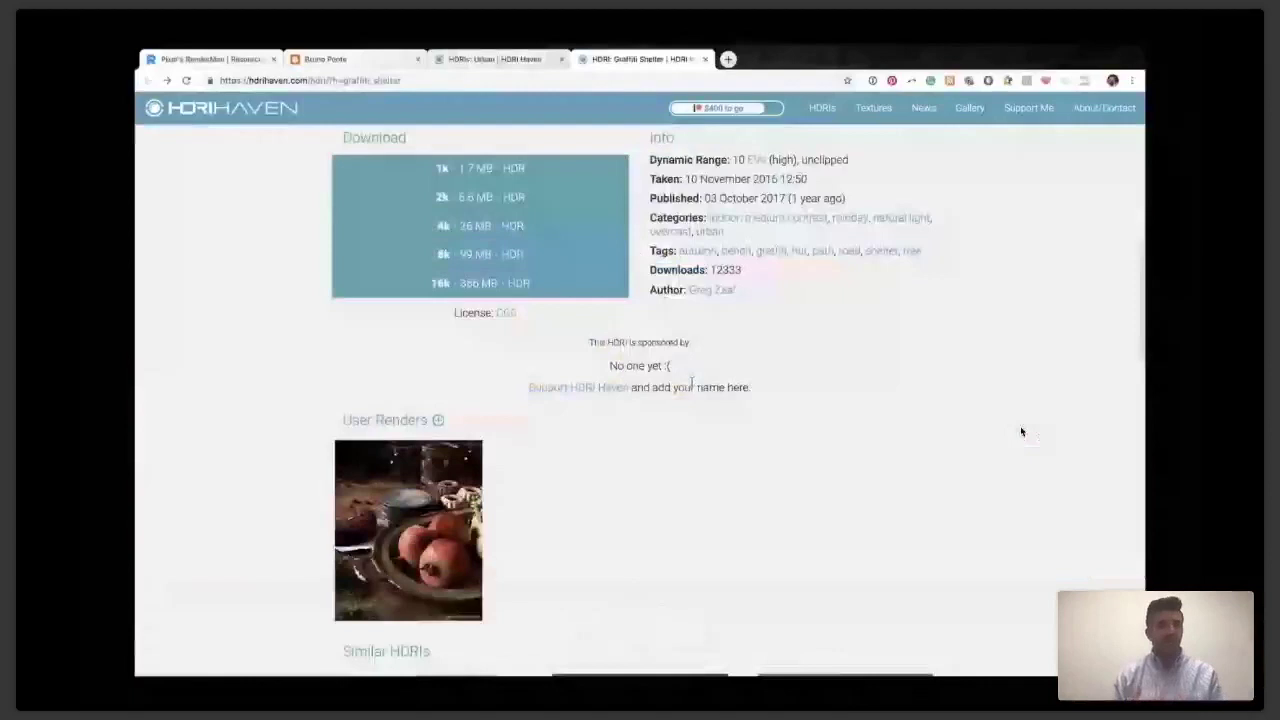
pyautogui.scroll(2, 1021, 431)
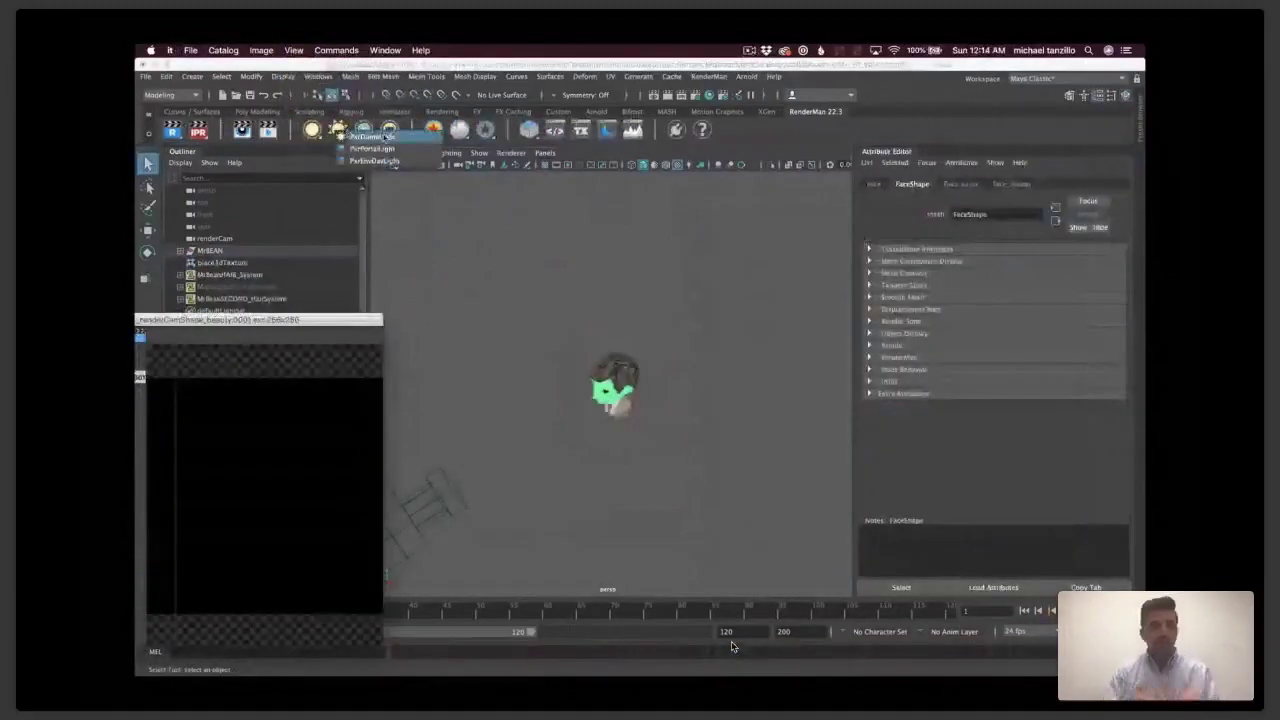
# - Switch to Maya, create a PxrDomeLight and load the graffiti shelter HDR texture file as its color map
pyautogui.click(375, 136)
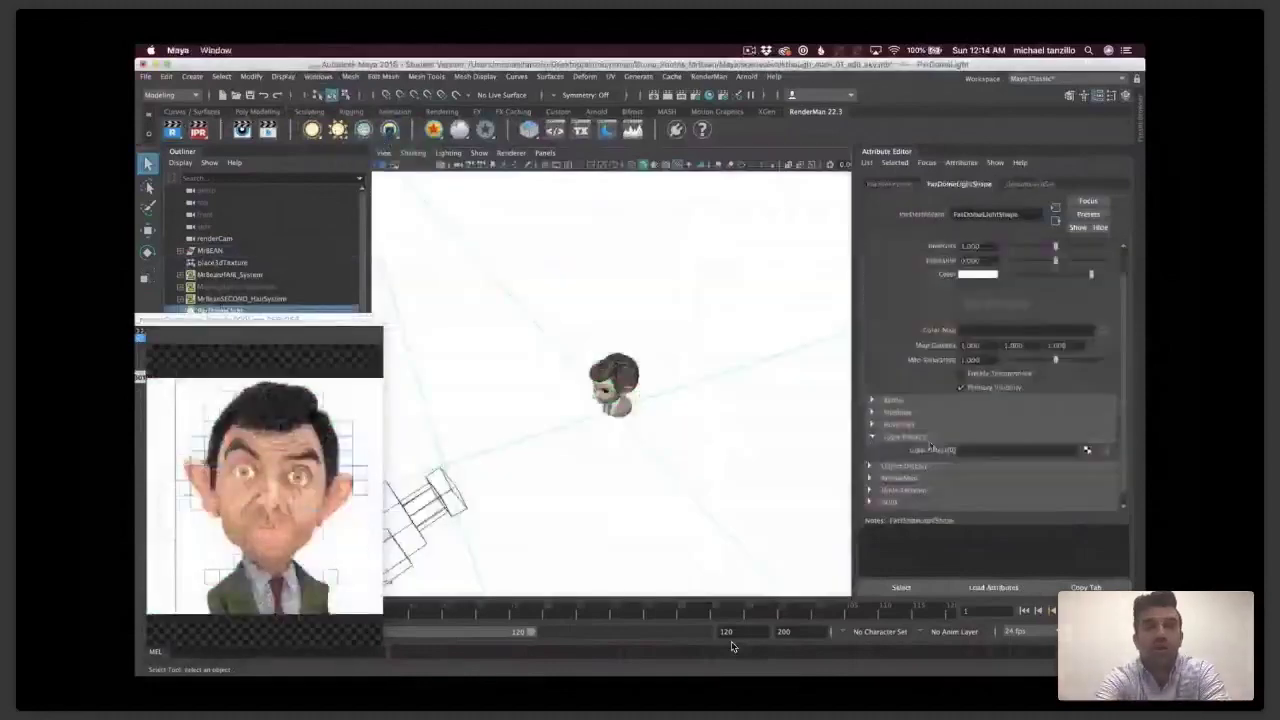
pyautogui.click(1104, 330)
pyautogui.click(445, 190)
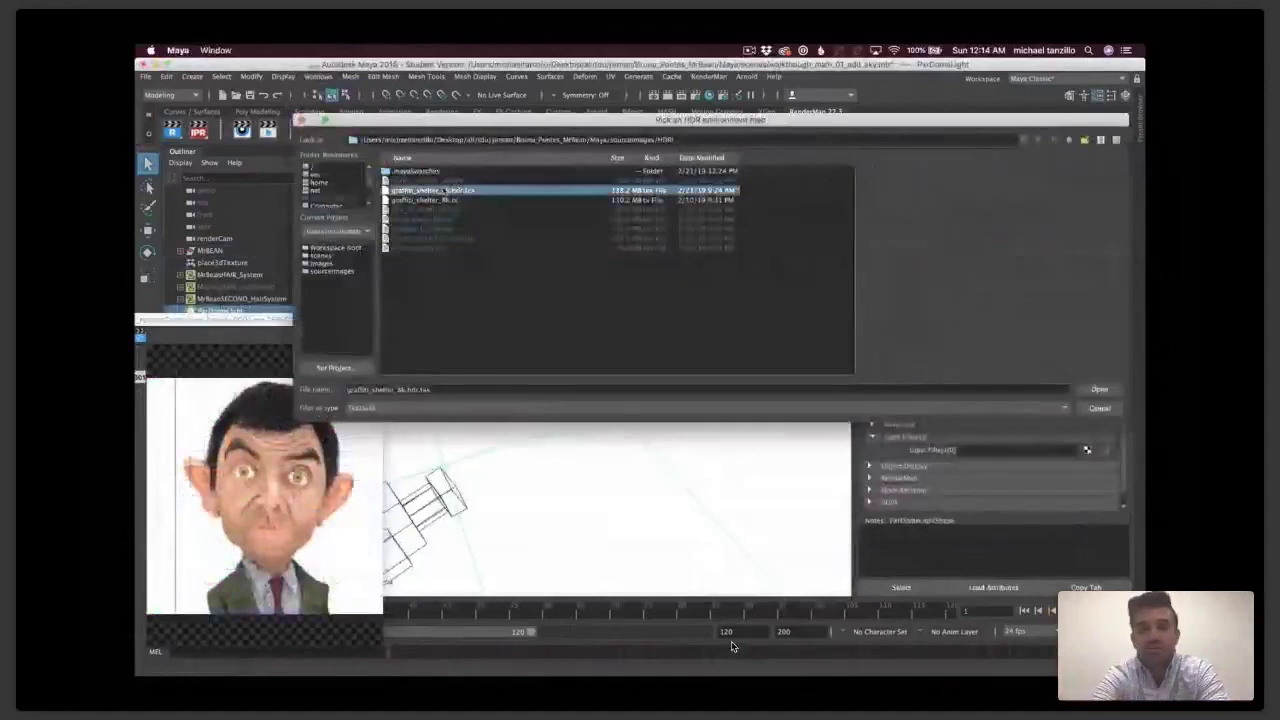
pyautogui.click(1100, 390)
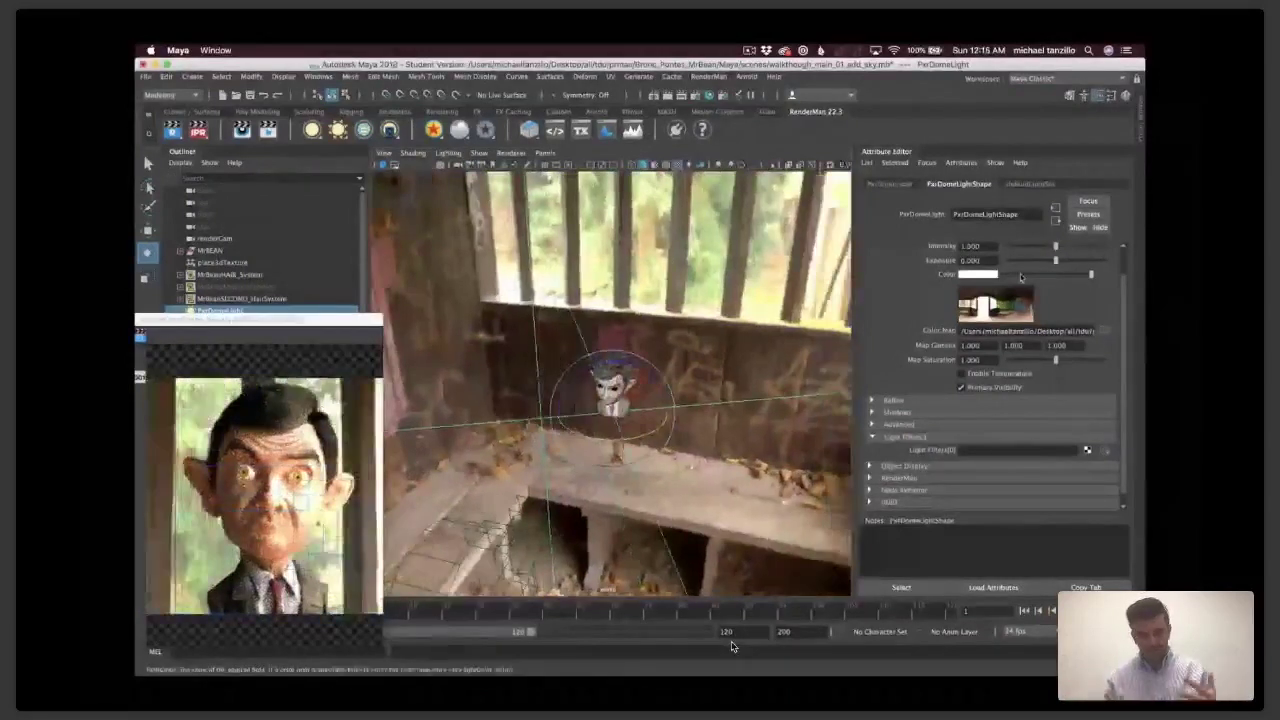
# - Lower the dome light's exposure and turn off its primary visibility so the HDRI background does not render
pyautogui.click(1045, 260)
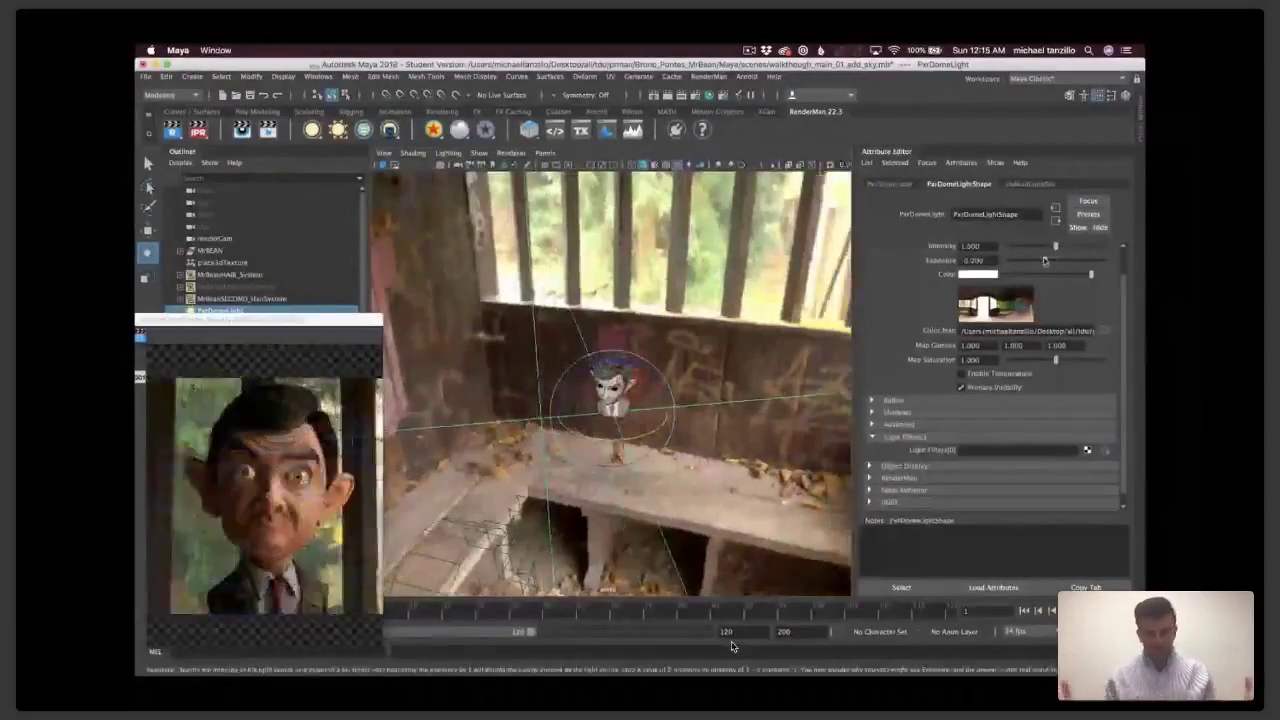
pyautogui.moveTo(1045, 260); pyautogui.dragTo(1040, 260)
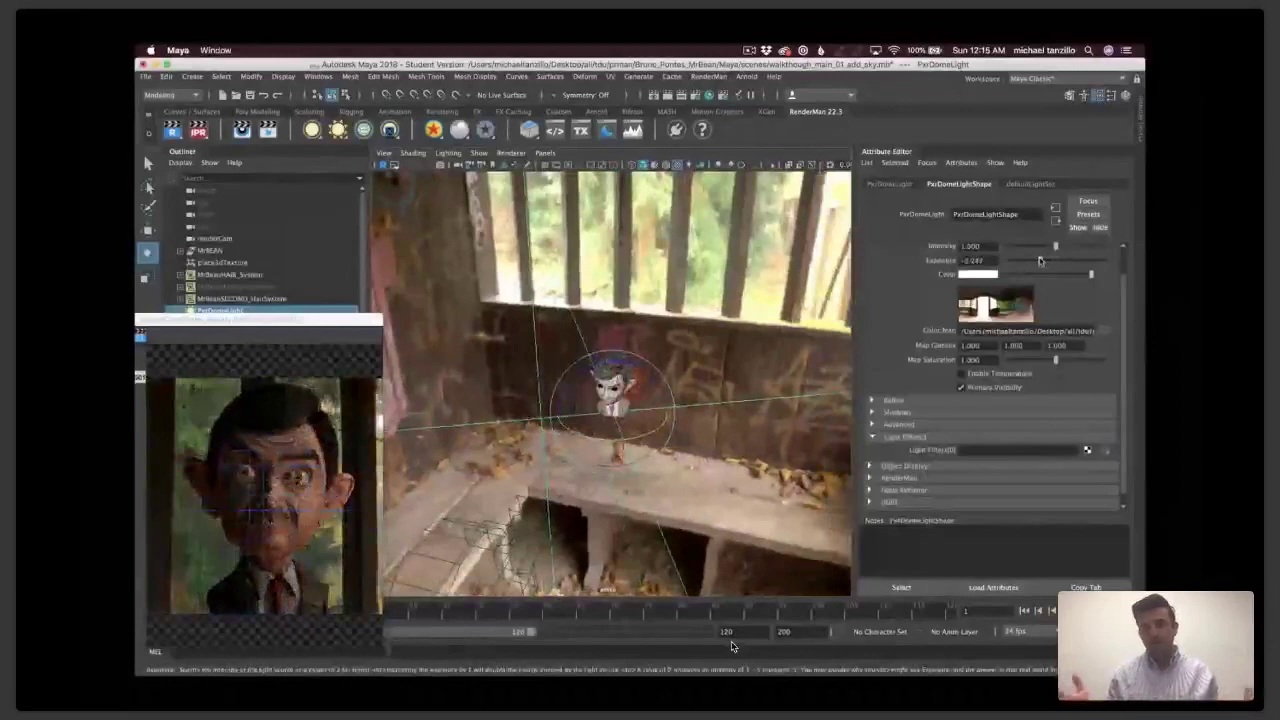
pyautogui.click(961, 387)
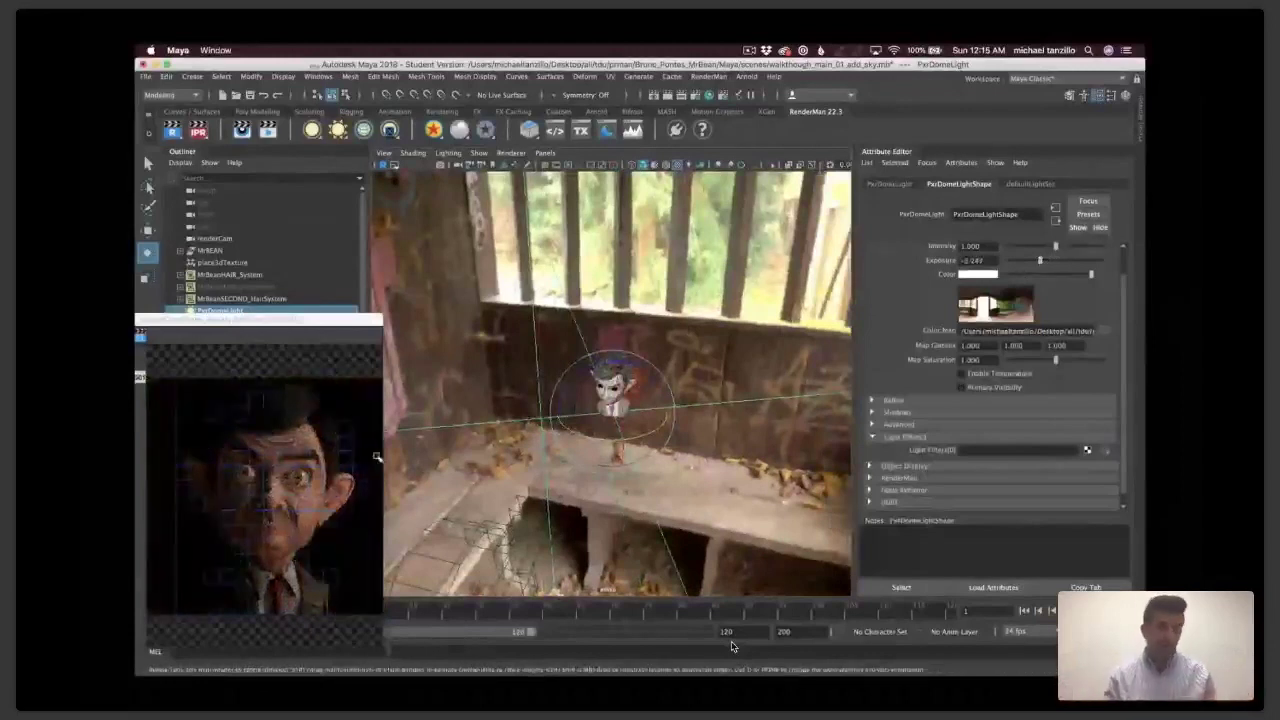
pyautogui.click(986, 387)
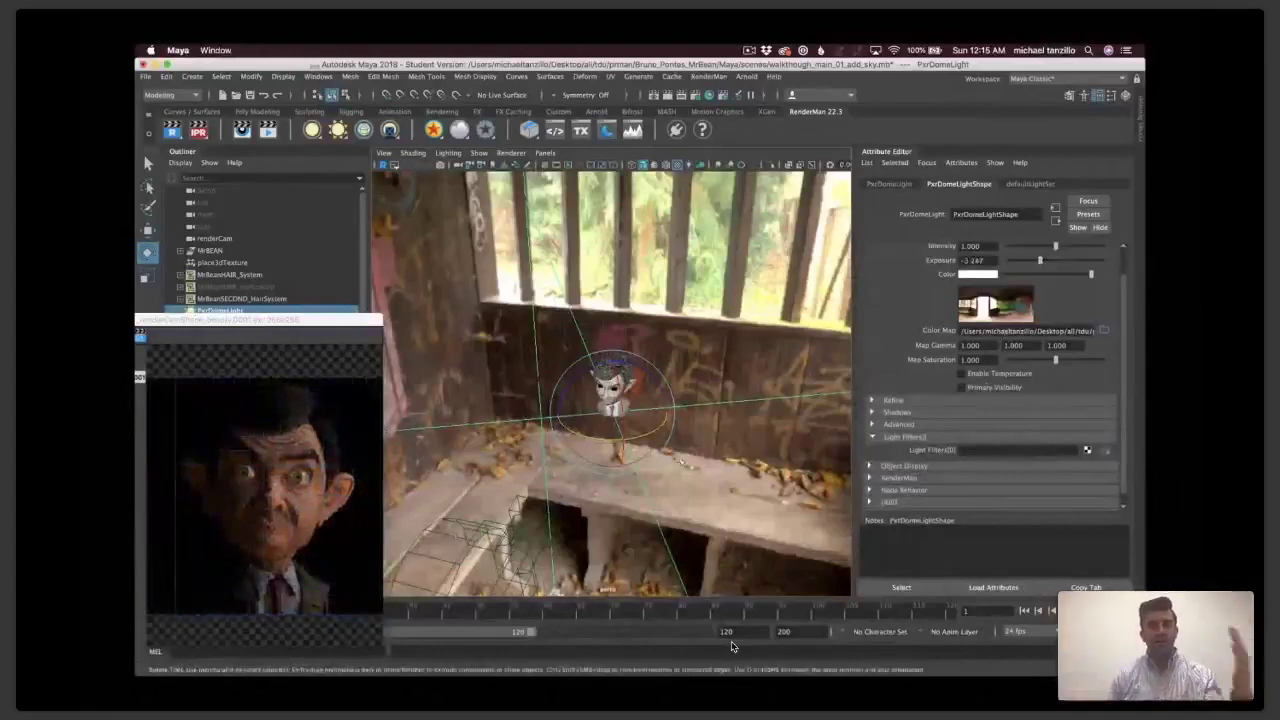
pyautogui.click(748, 50)
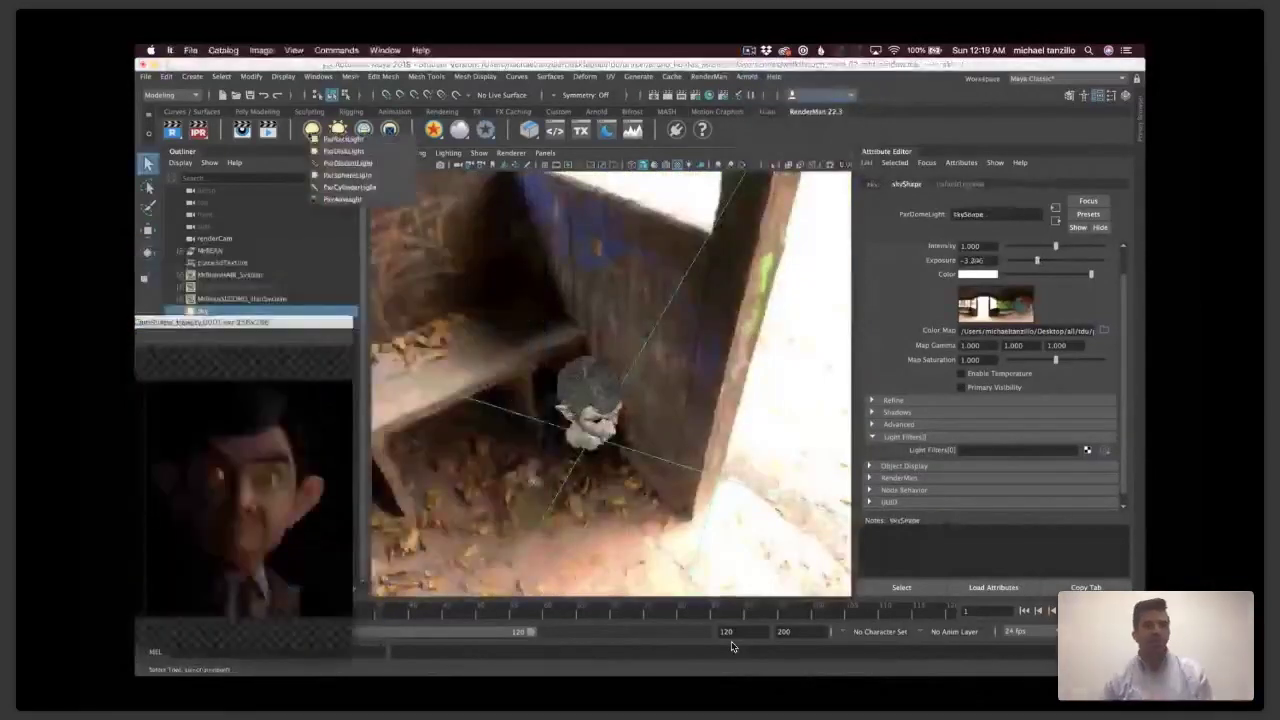
# - Create a PxrRectLight, move it out in front of the character's head and enlarge it
pyautogui.click(343, 140)
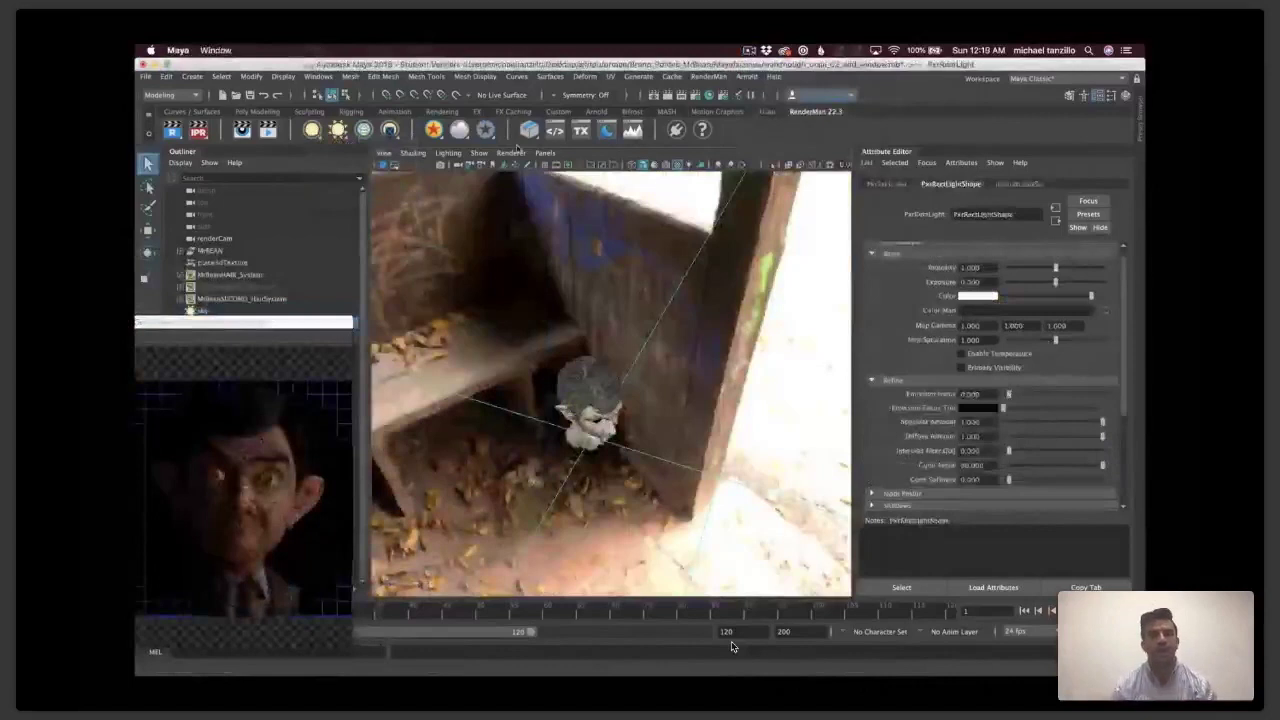
pyautogui.click(545, 152)
pyautogui.click(549, 152)
pyautogui.press('w')
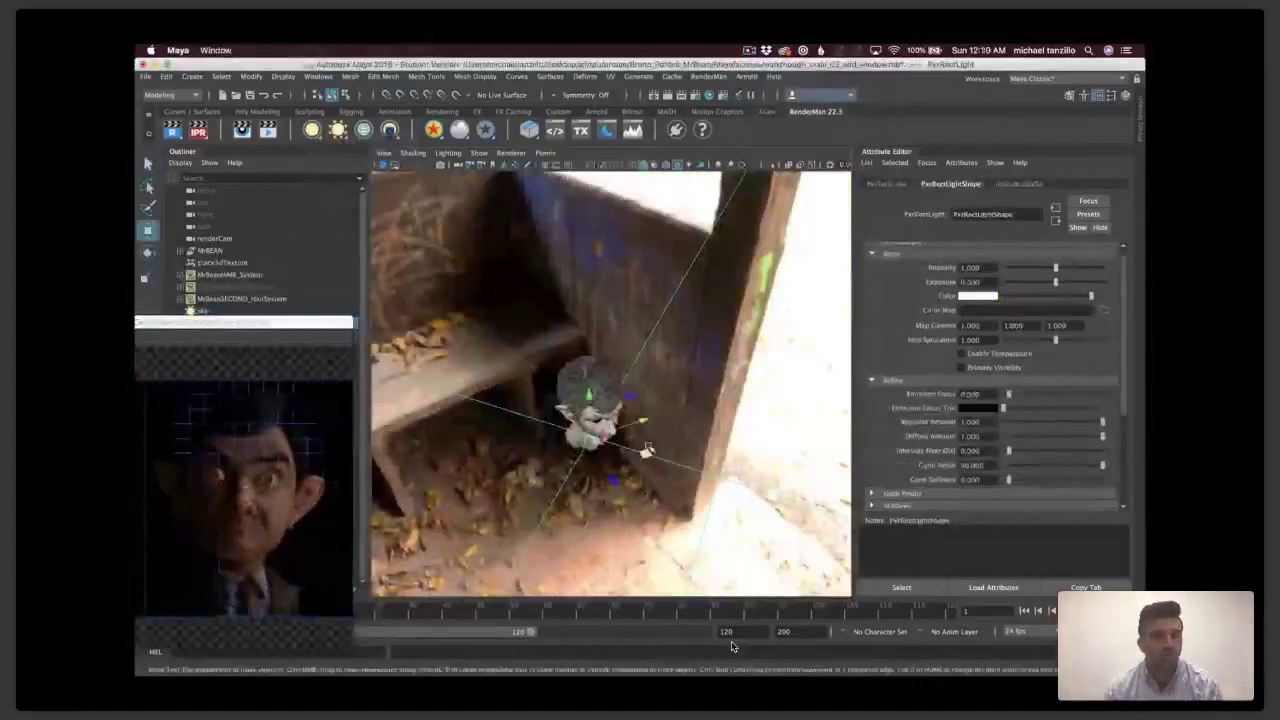
pyautogui.moveTo(647, 450); pyautogui.dragTo(821, 488)
pyautogui.press('r')
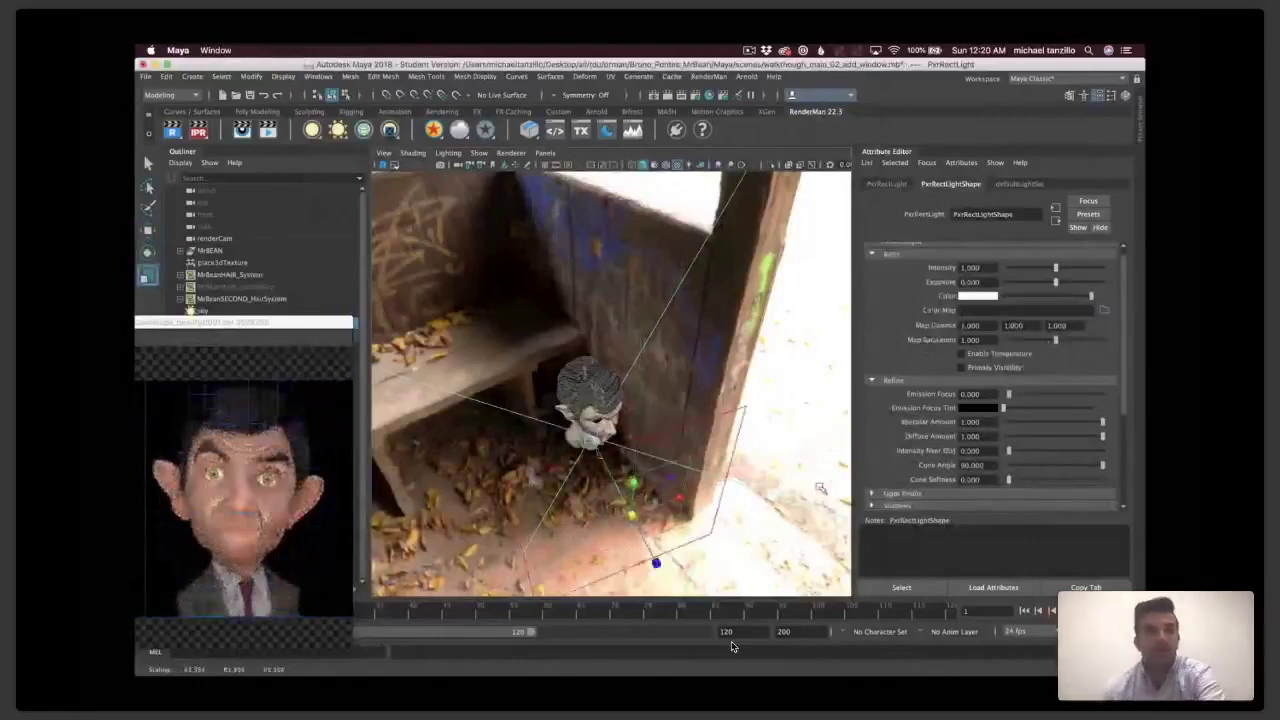
# - Look through the rectangular light, orbit and pull back to aim it at the head, and return to the persp camera
pyautogui.click(545, 152)
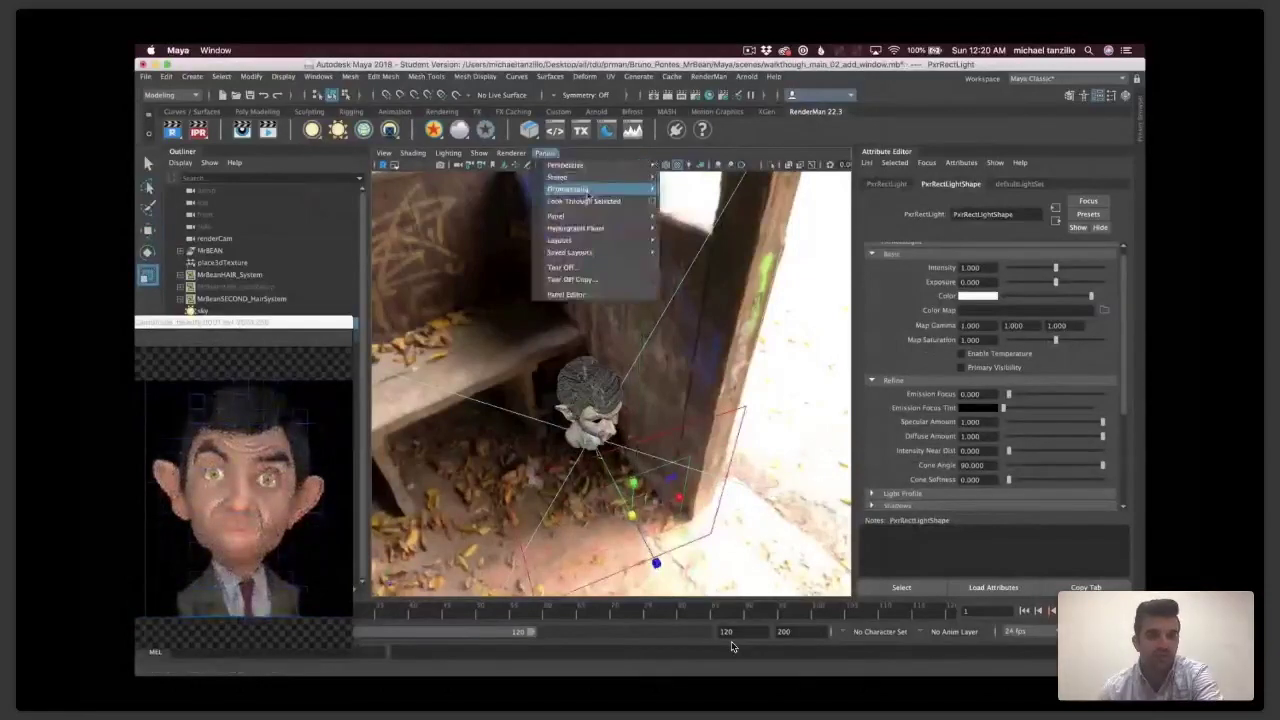
pyautogui.click(588, 201)
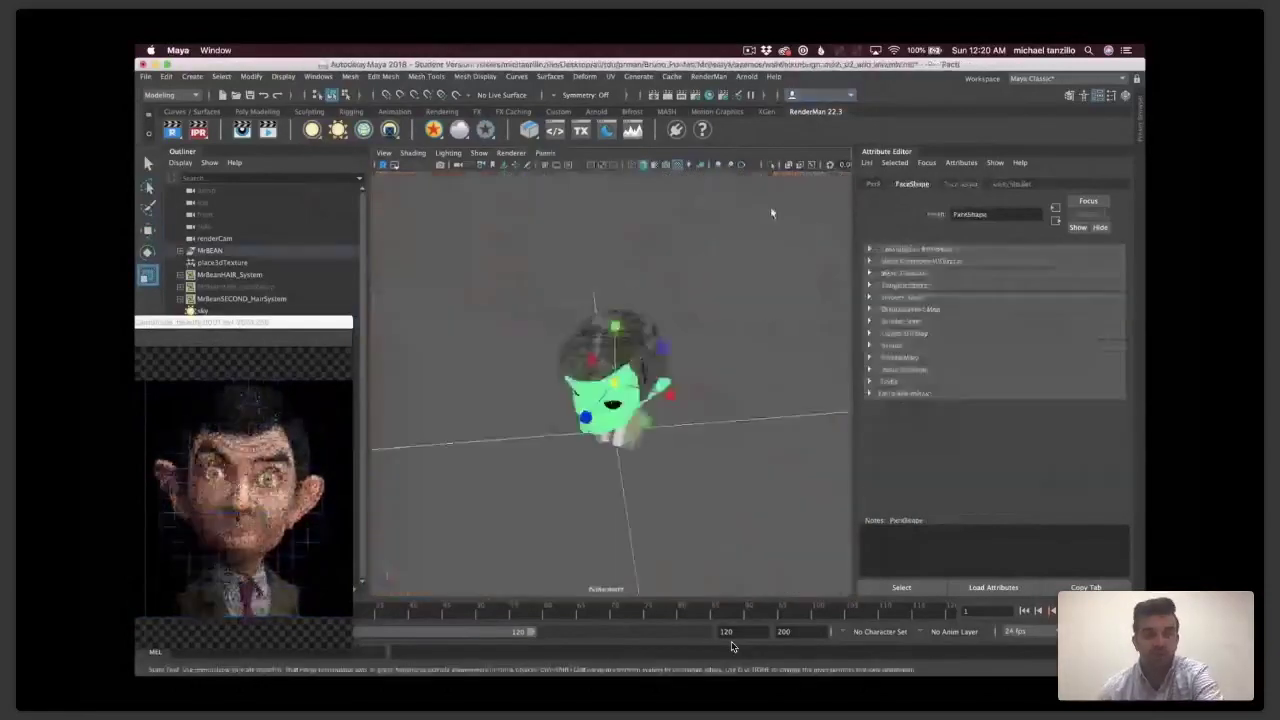
pyautogui.keyDown('alt'); pyautogui.moveTo(771, 213); pyautogui.dragTo(697, 401); pyautogui.keyUp('alt')
pyautogui.scroll(-4, 673, 263)
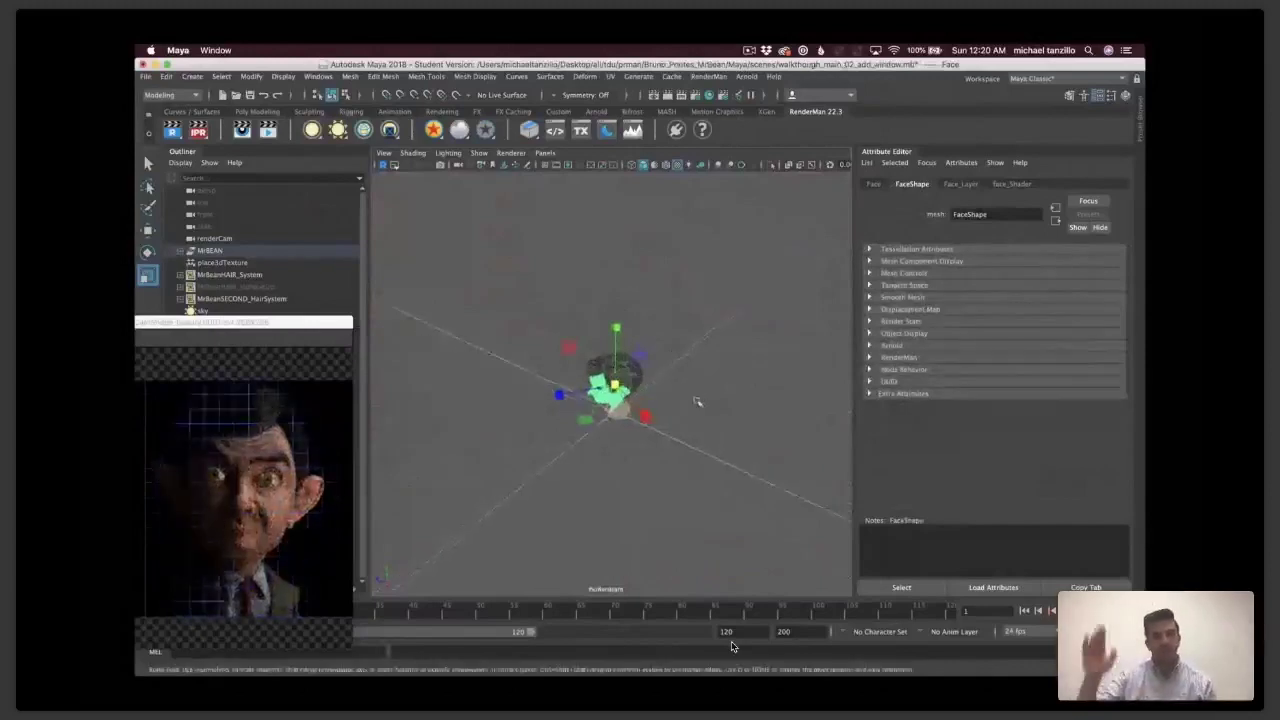
pyautogui.click(545, 153)
pyautogui.moveTo(566, 165)
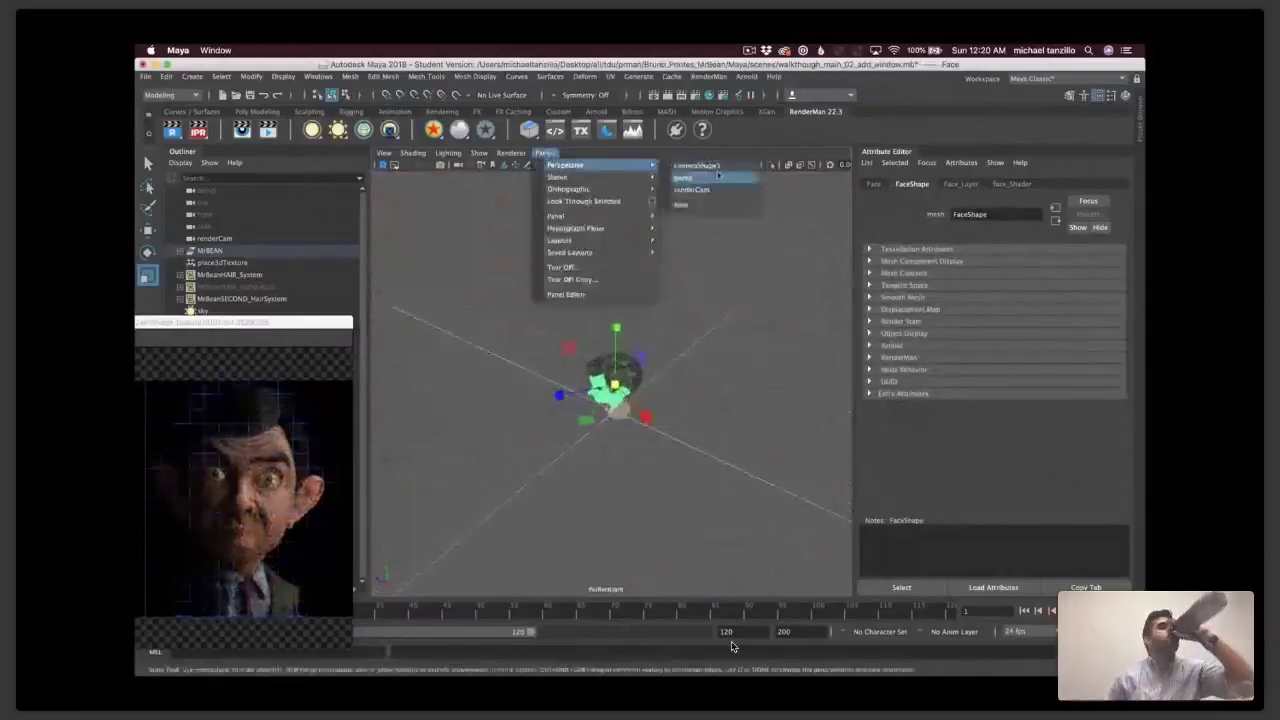
pyautogui.click(688, 178)
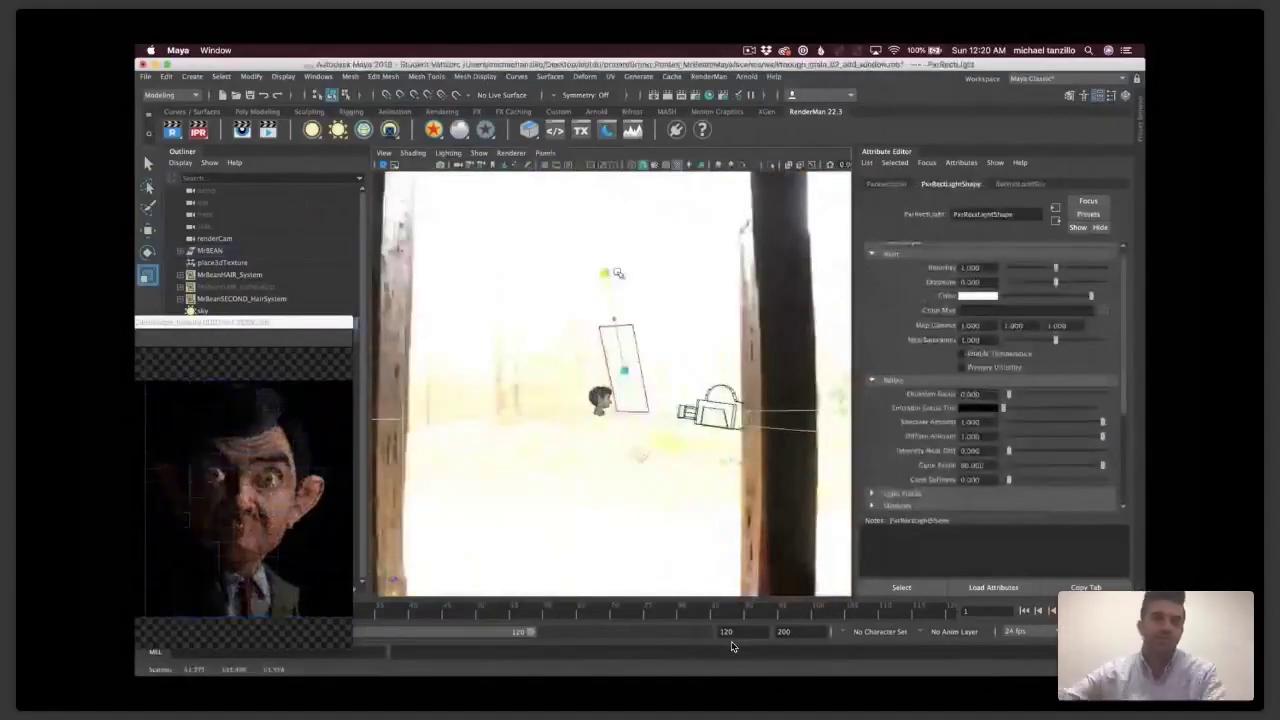
# - Stretch the rectangular light to a tall window shape and set its exposure to 3
pyautogui.moveTo(615, 259); pyautogui.dragTo(615, 258)
pyautogui.doubleClick(987, 280)
pyautogui.write('3')
pyautogui.press('Return')
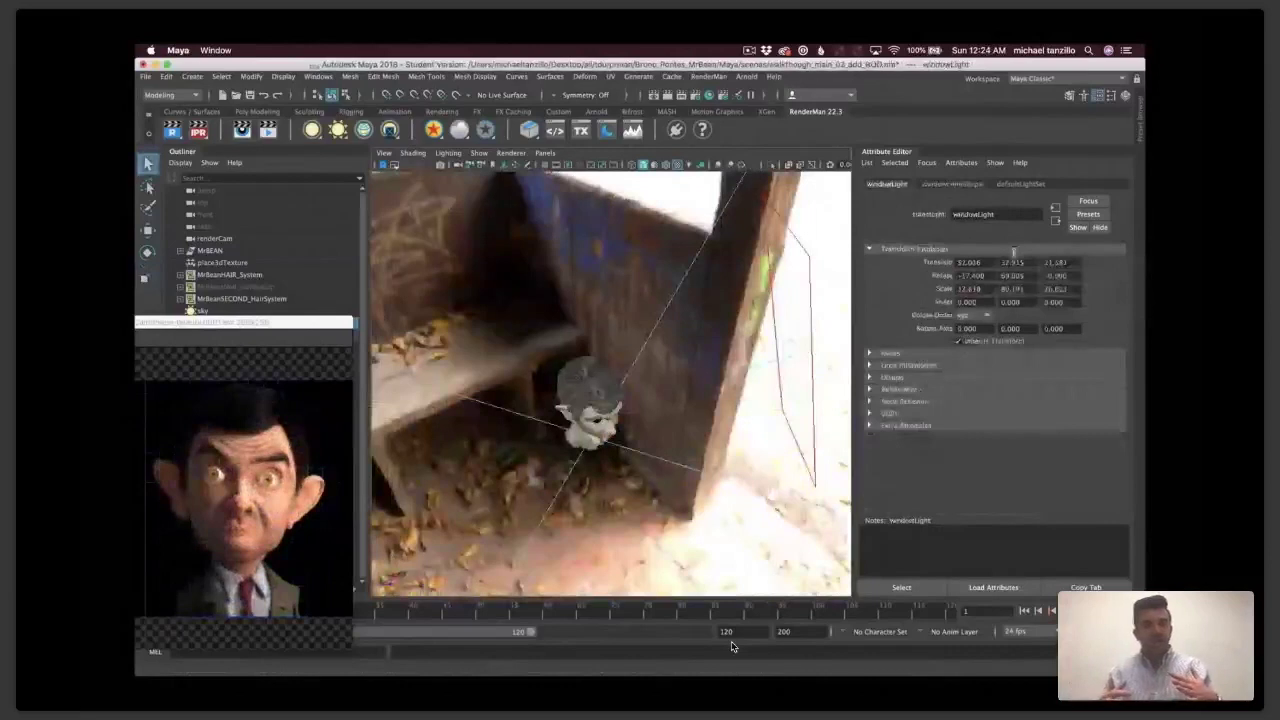
# - Open the windowLight's shape attributes and create a PxrRodLightFilter as its light filter
pyautogui.click(952, 184)
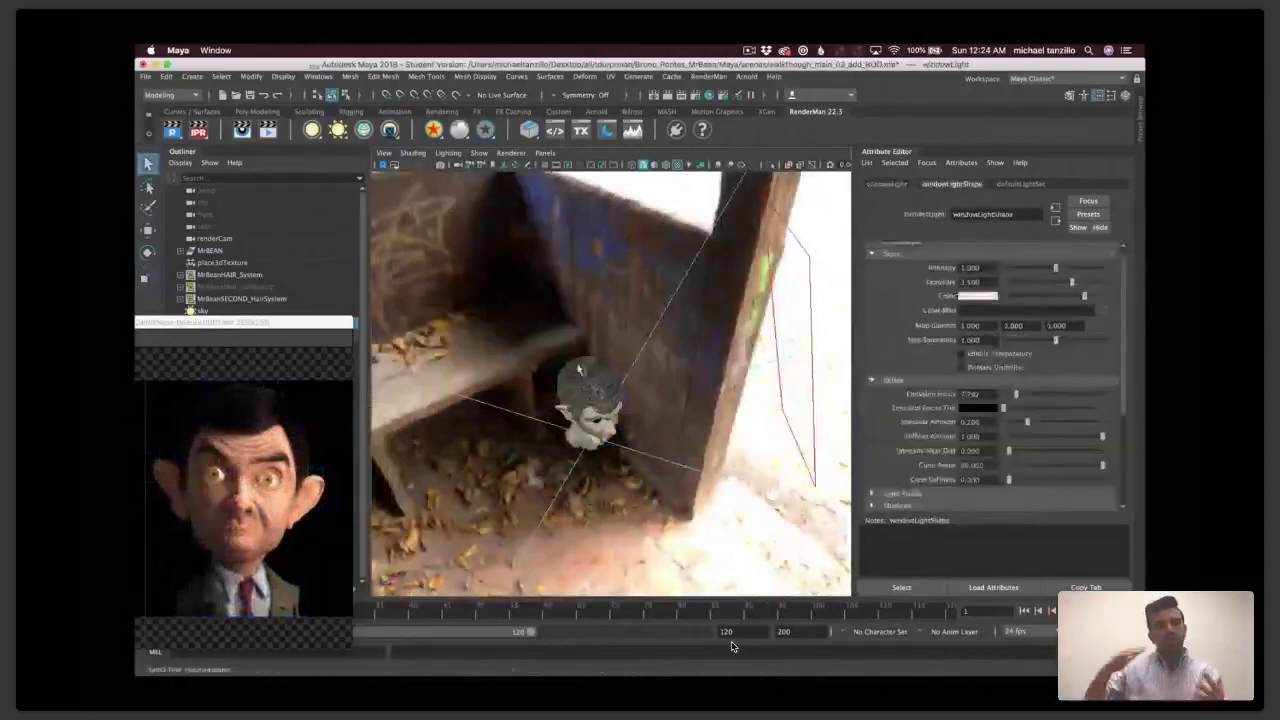
pyautogui.click(887, 184)
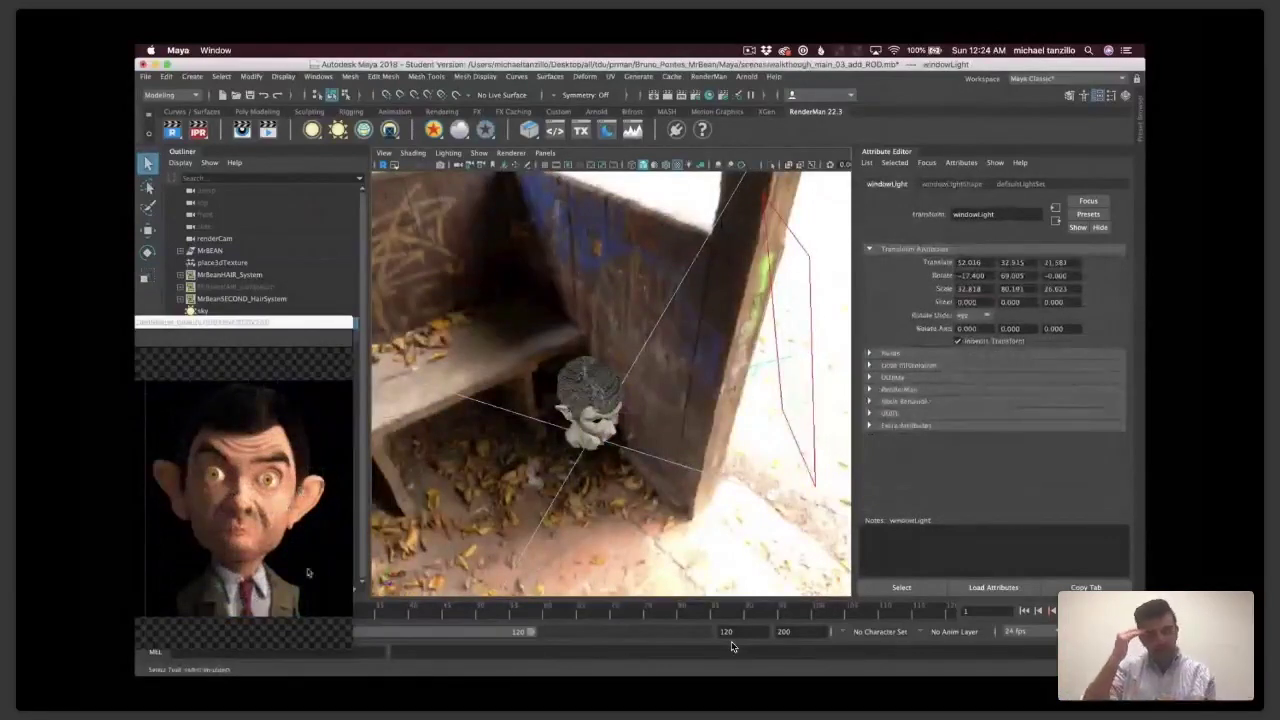
pyautogui.click(951, 184)
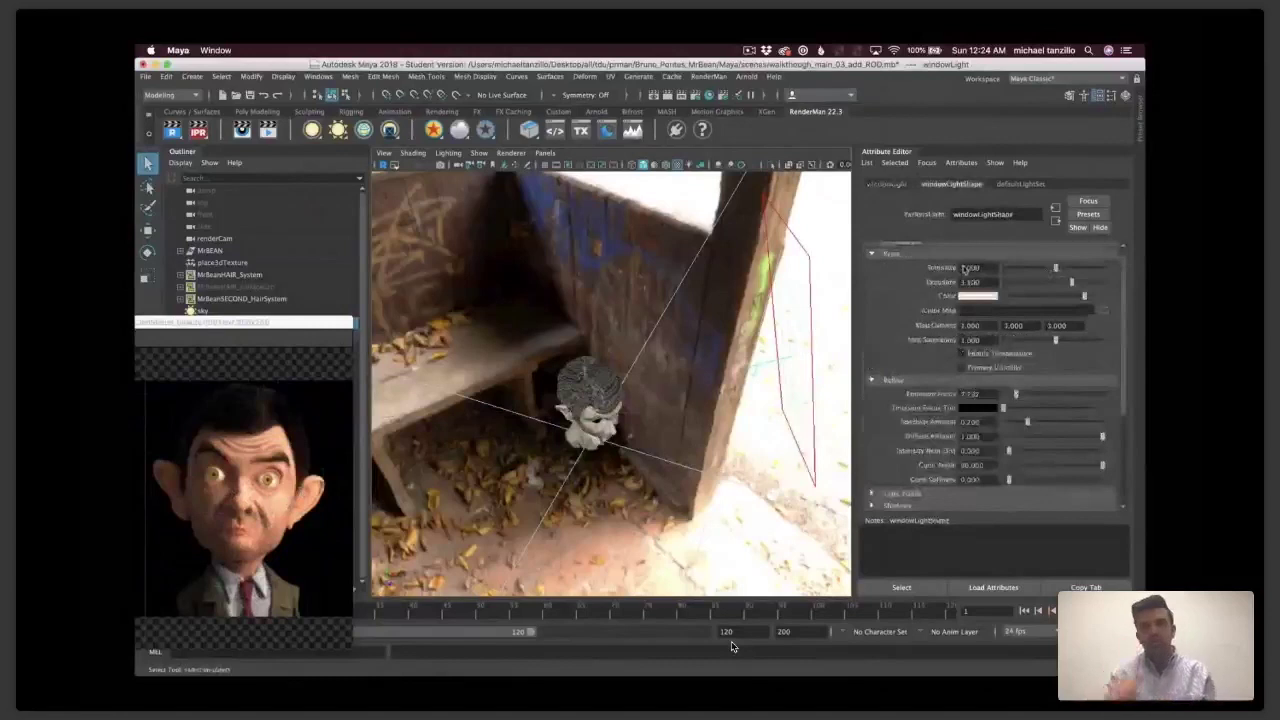
pyautogui.scroll(-5, 965, 300)
pyautogui.rightClick(978, 400)
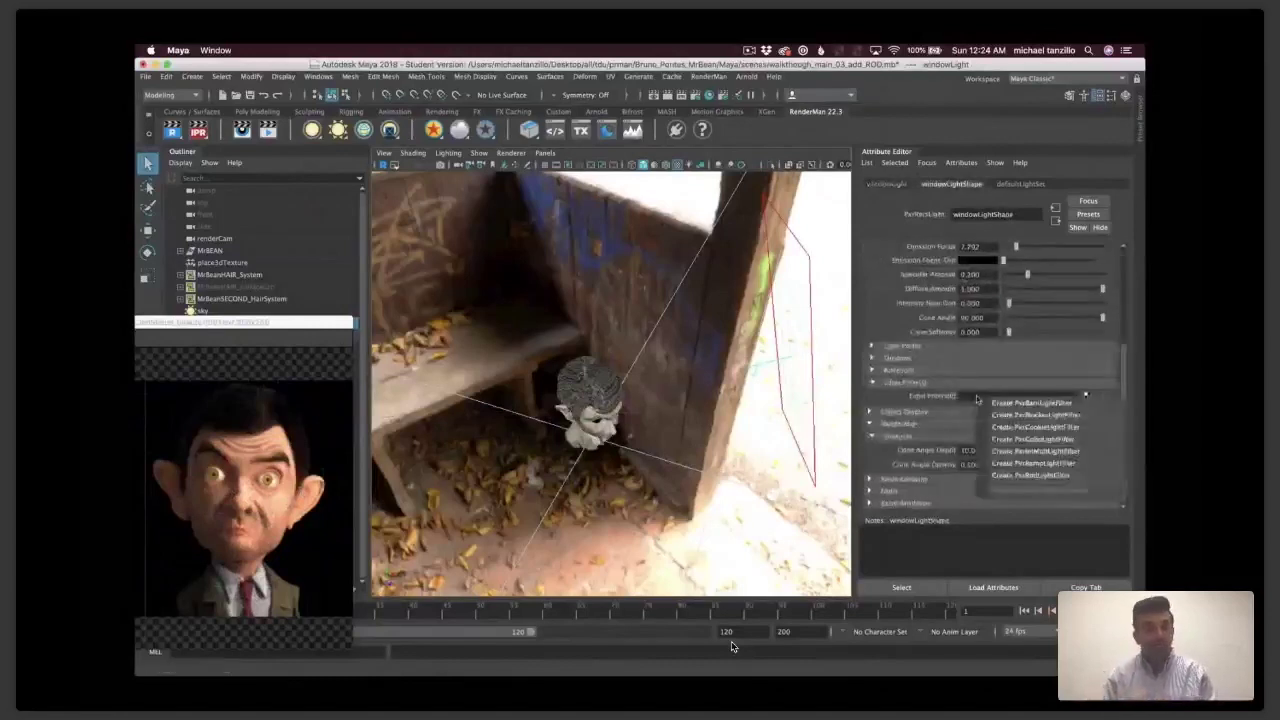
pyautogui.click(1015, 472)
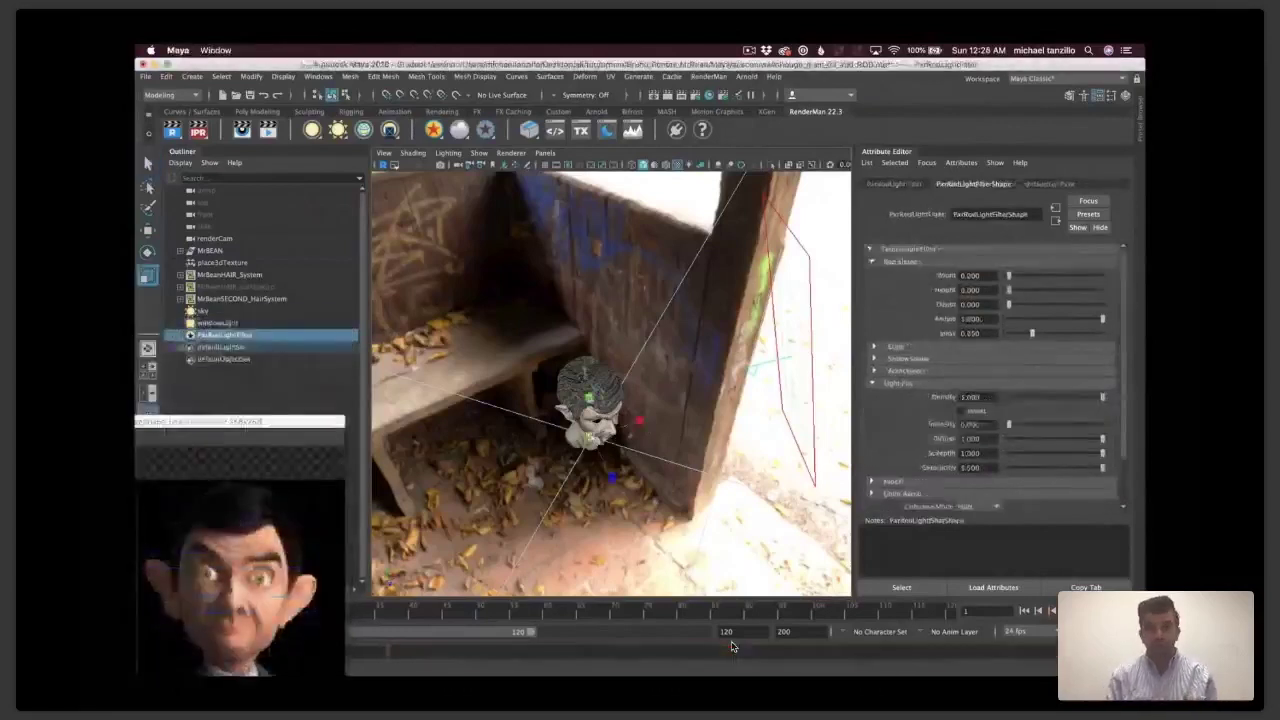
# - Scale the rod light filter down around the head and raise it to the level of the hair
pyautogui.press('e')
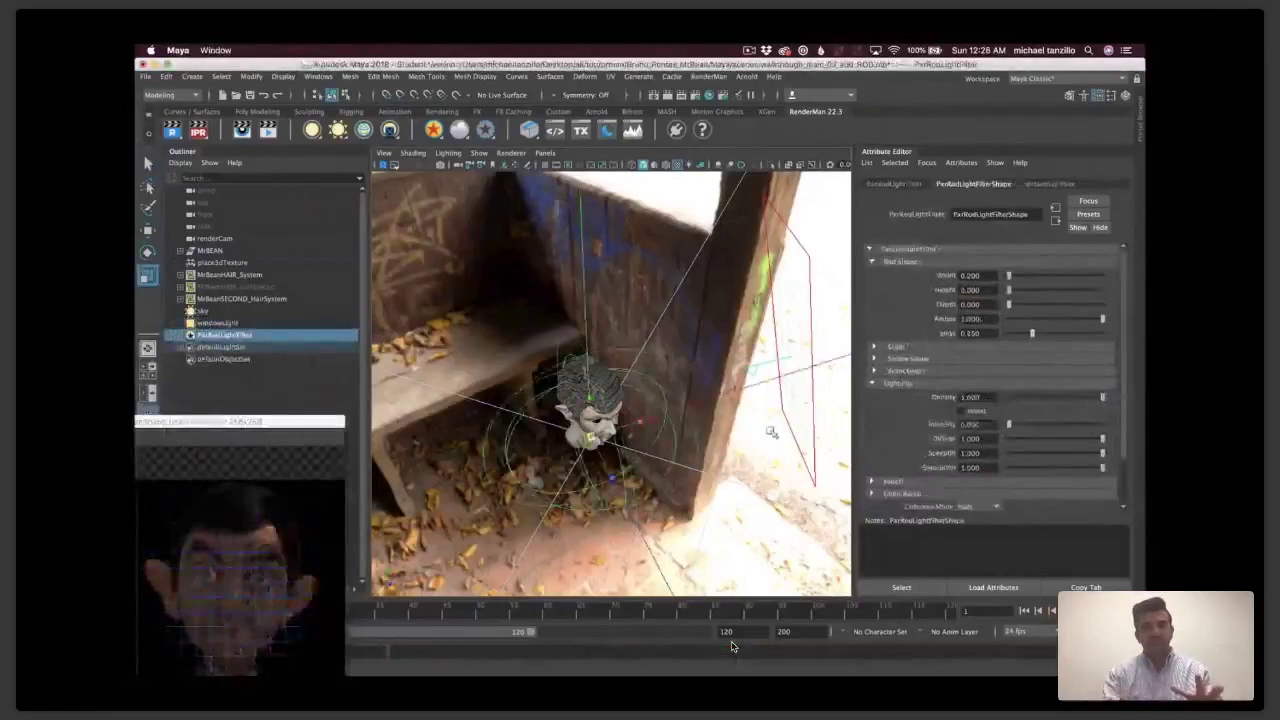
pyautogui.moveTo(771, 432); pyautogui.dragTo(665, 430)
pyautogui.press('w')
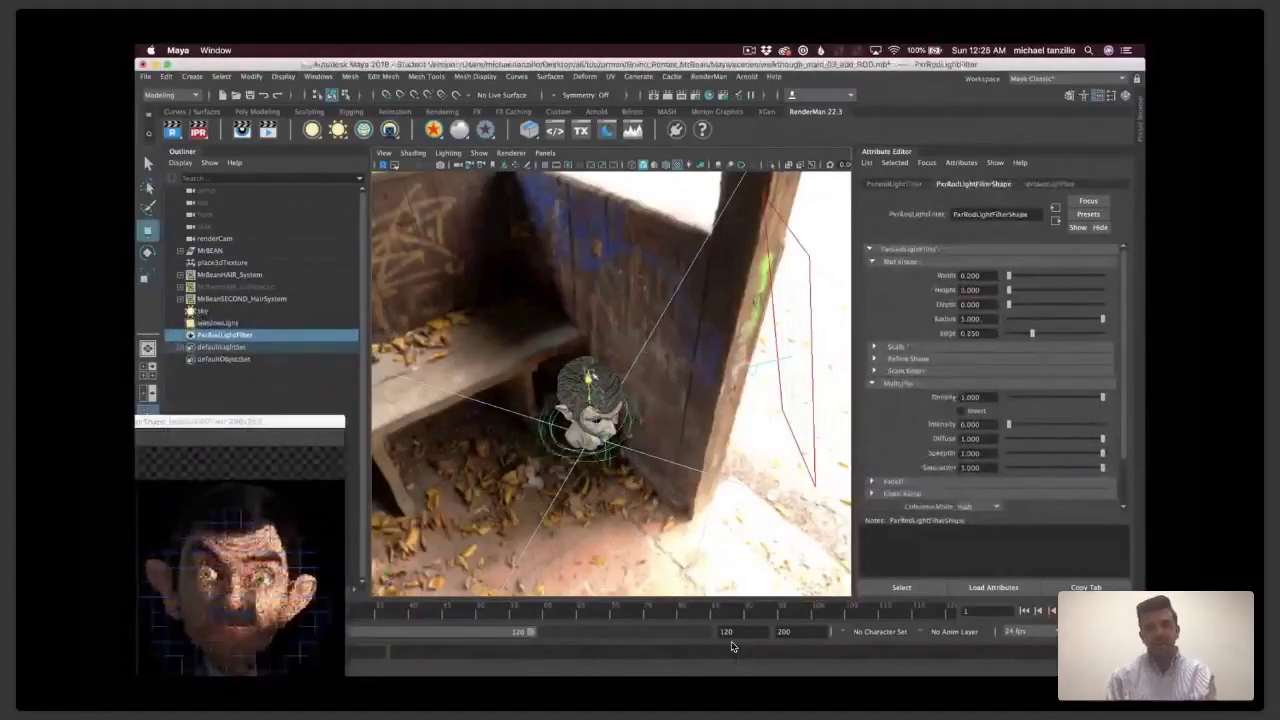
pyautogui.moveTo(592, 377); pyautogui.dragTo(587, 315)
pyautogui.press('e')
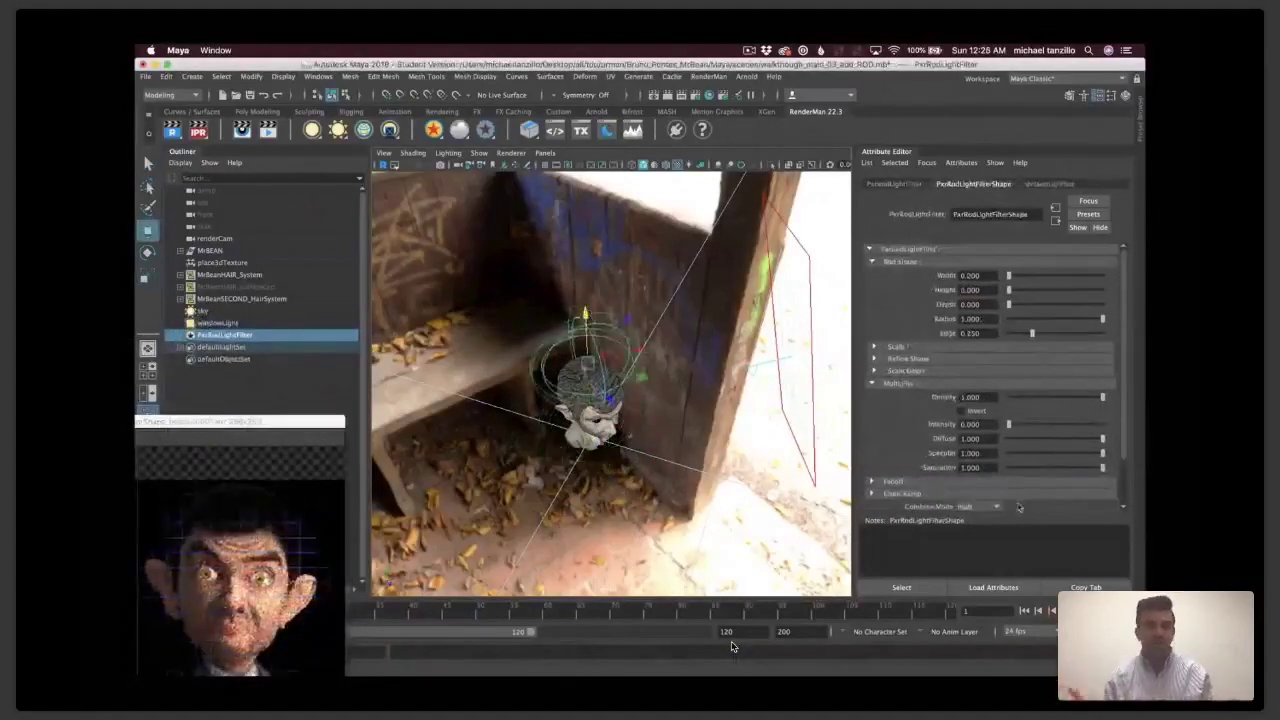
# - Set the rod filter's width to 1, its height to about 0.18 and its depth to about 0.15
pyautogui.scroll(-1, 1010, 418)
pyautogui.scroll(1, 1010, 418)
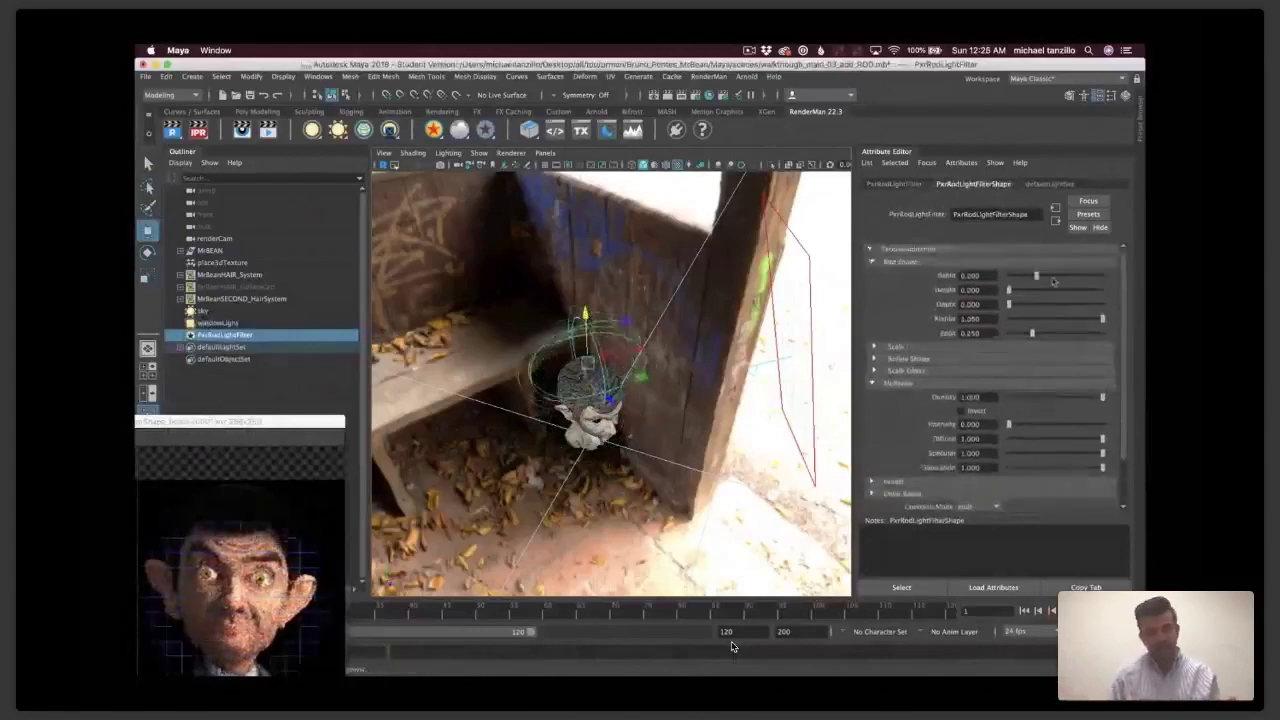
pyautogui.moveTo(1053, 281); pyautogui.dragTo(1104, 280)
pyautogui.moveTo(1009, 290); pyautogui.dragTo(1026, 292)
pyautogui.moveTo(1009, 304); pyautogui.dragTo(1025, 306)
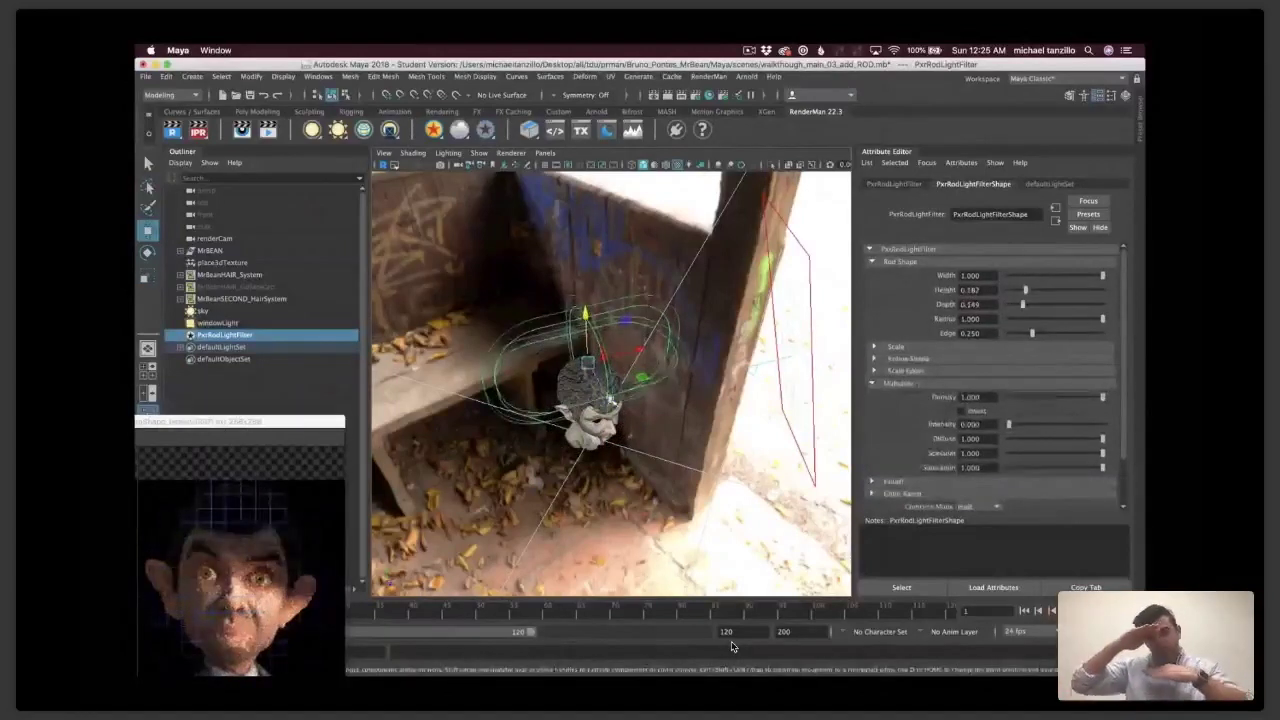
# - Rotate the rod filter above the head and increase its edge to about 0.7 for a softer falloff
pyautogui.press('e')
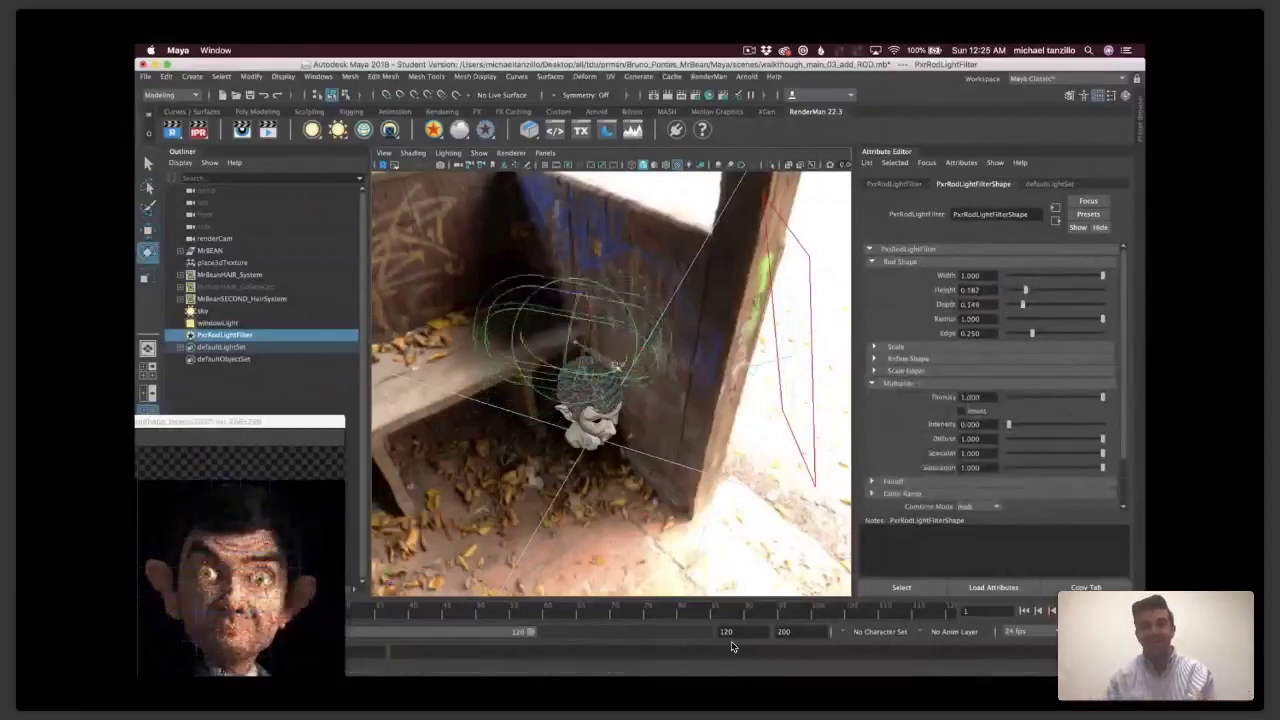
pyautogui.moveTo(1032, 333); pyautogui.dragTo(1073, 336)
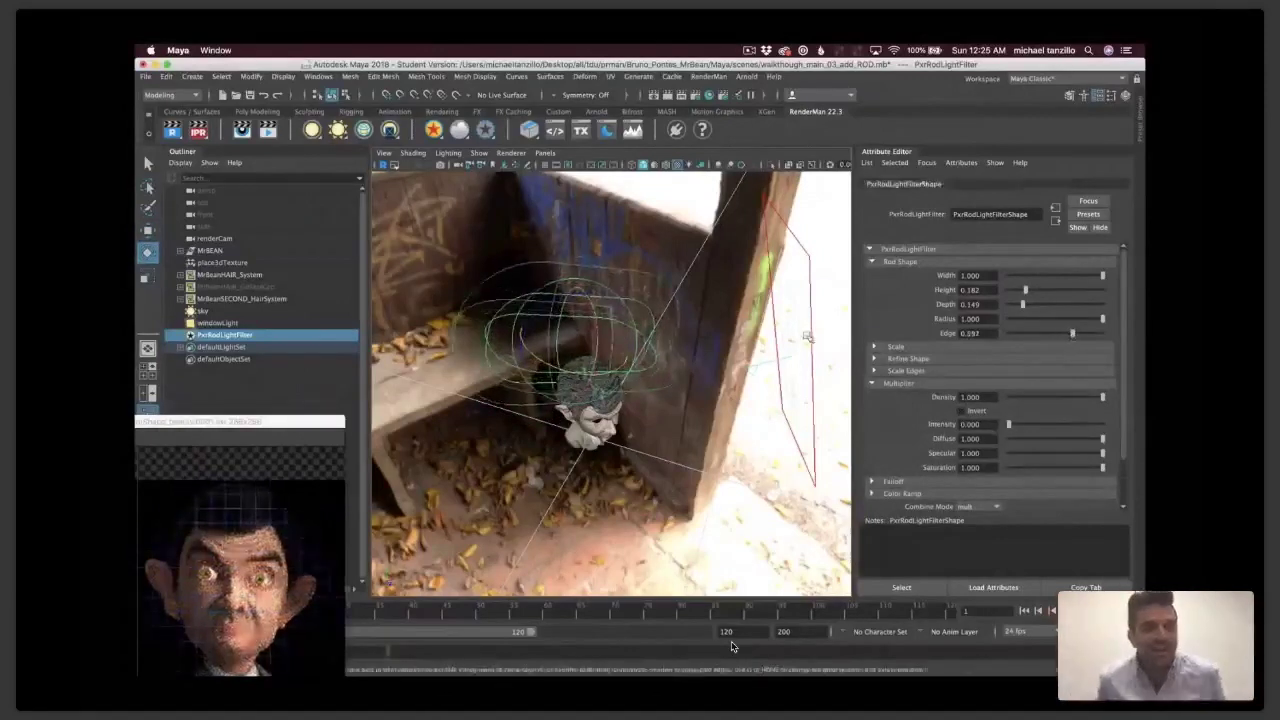
pyautogui.press('w')
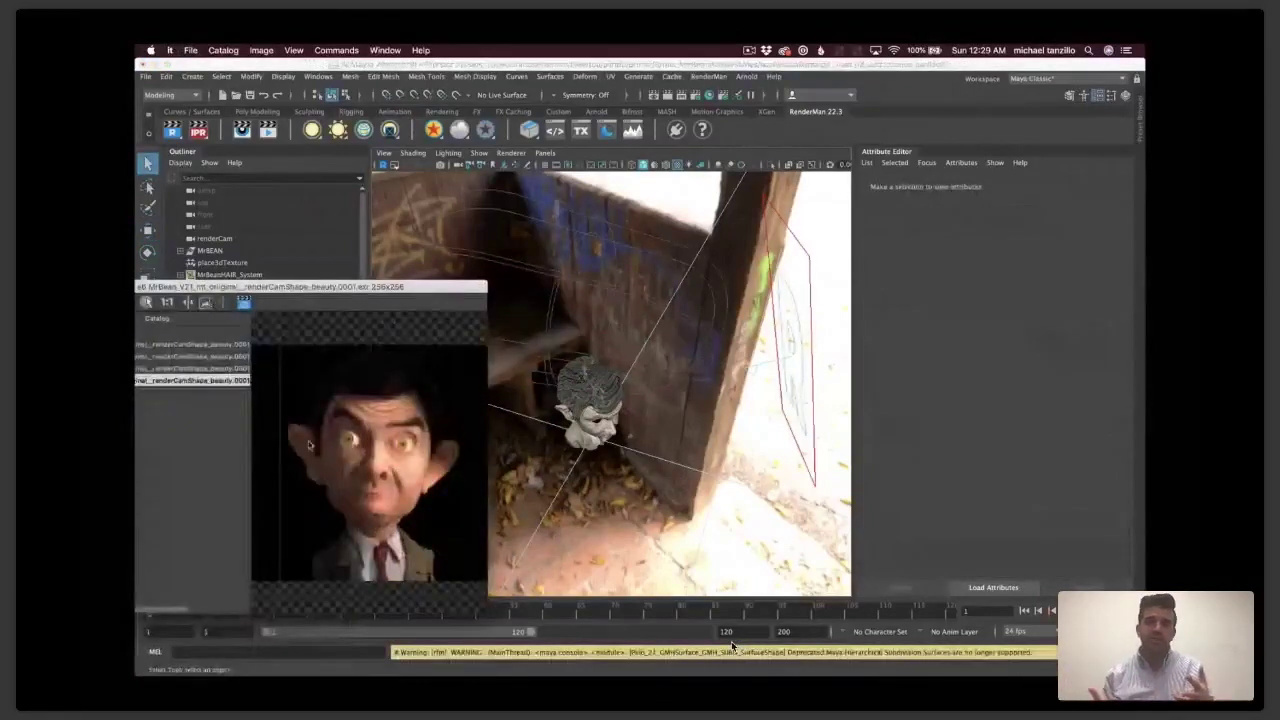
# - Create a large polygon plane beneath the bust and assign the existing background_Shader material to it
pyautogui.moveTo(421, 305); pyautogui.dragTo(297, 404)
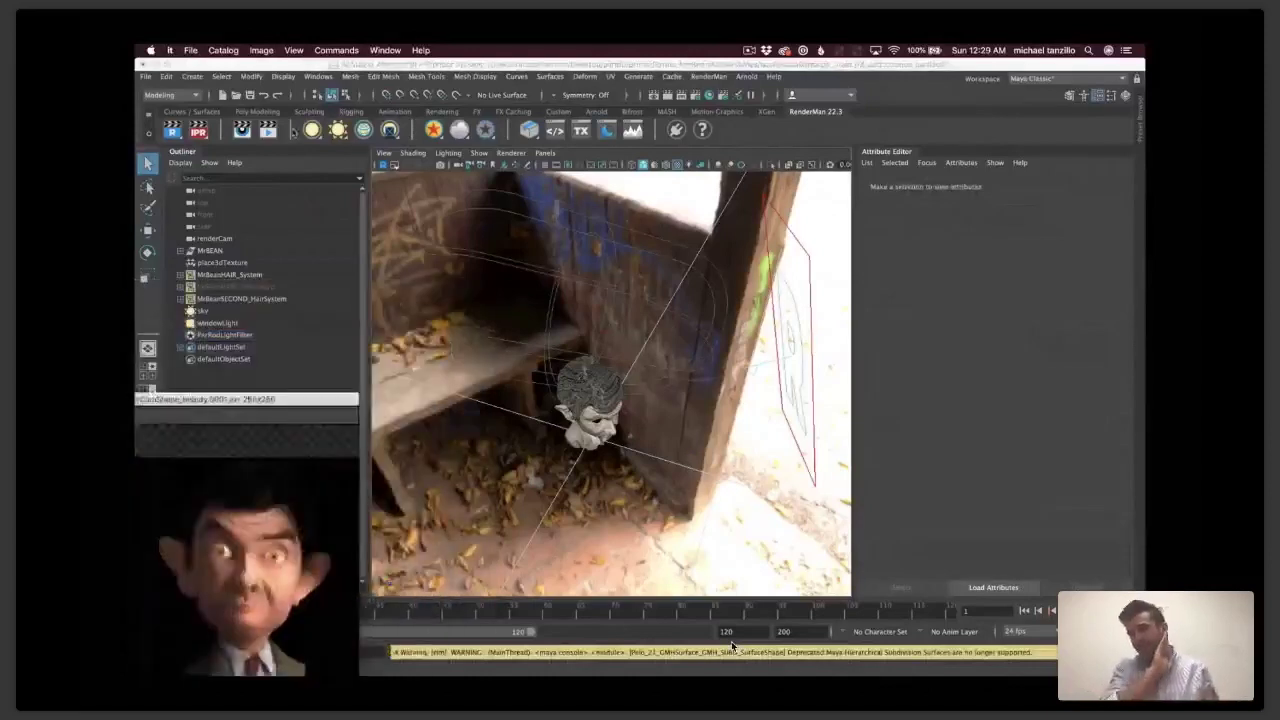
pyautogui.click(192, 76)
pyautogui.moveTo(270, 119)
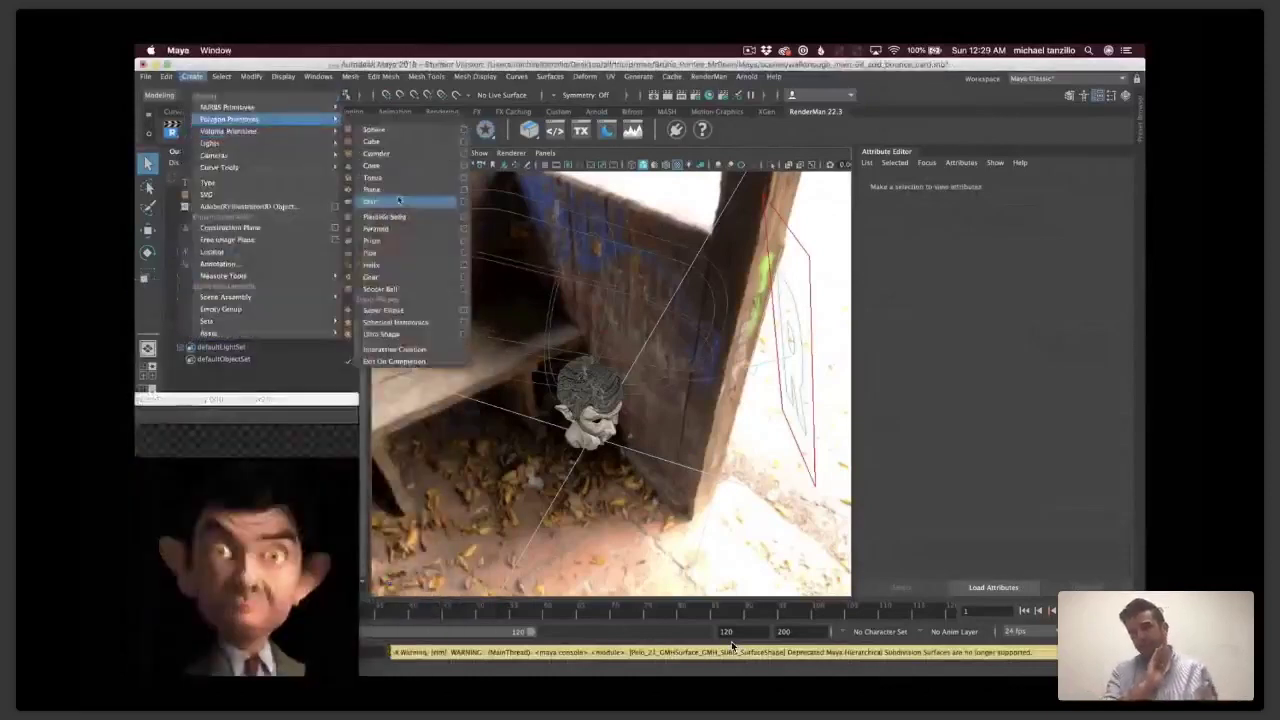
pyautogui.click(399, 189)
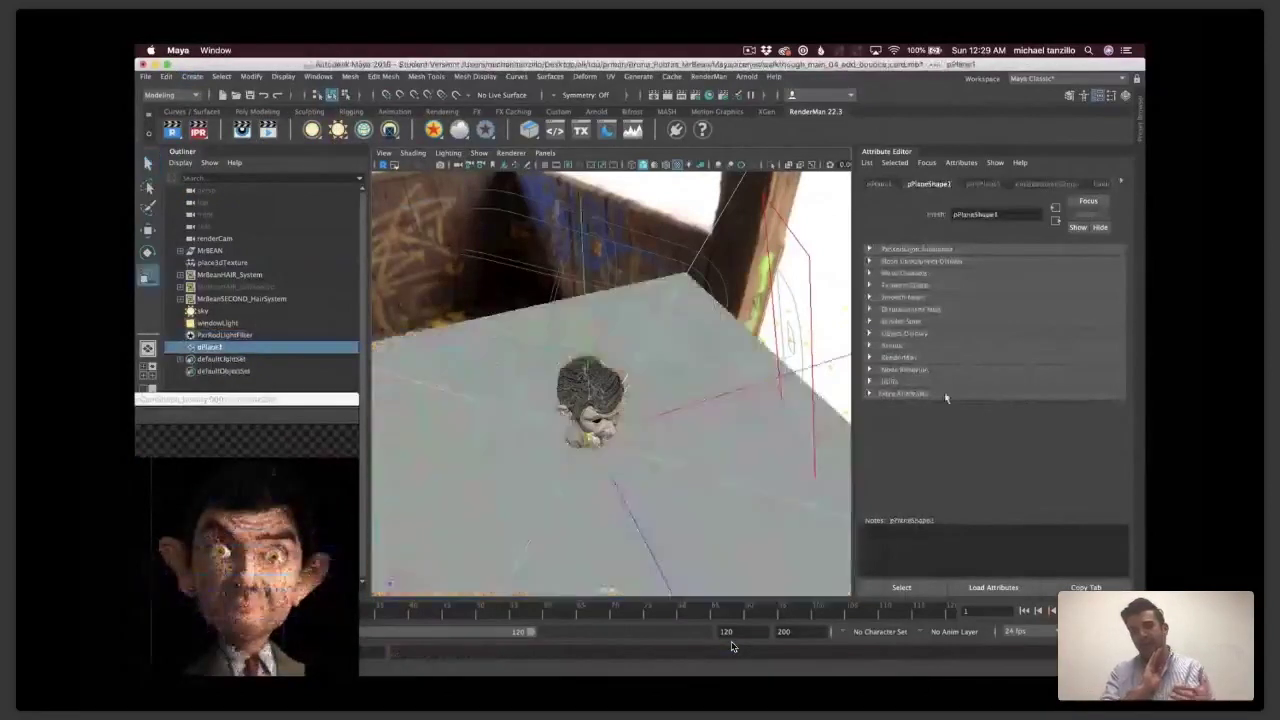
pyautogui.press('w')
pyautogui.moveTo(541, 479); pyautogui.dragTo(632, 649, button='right')
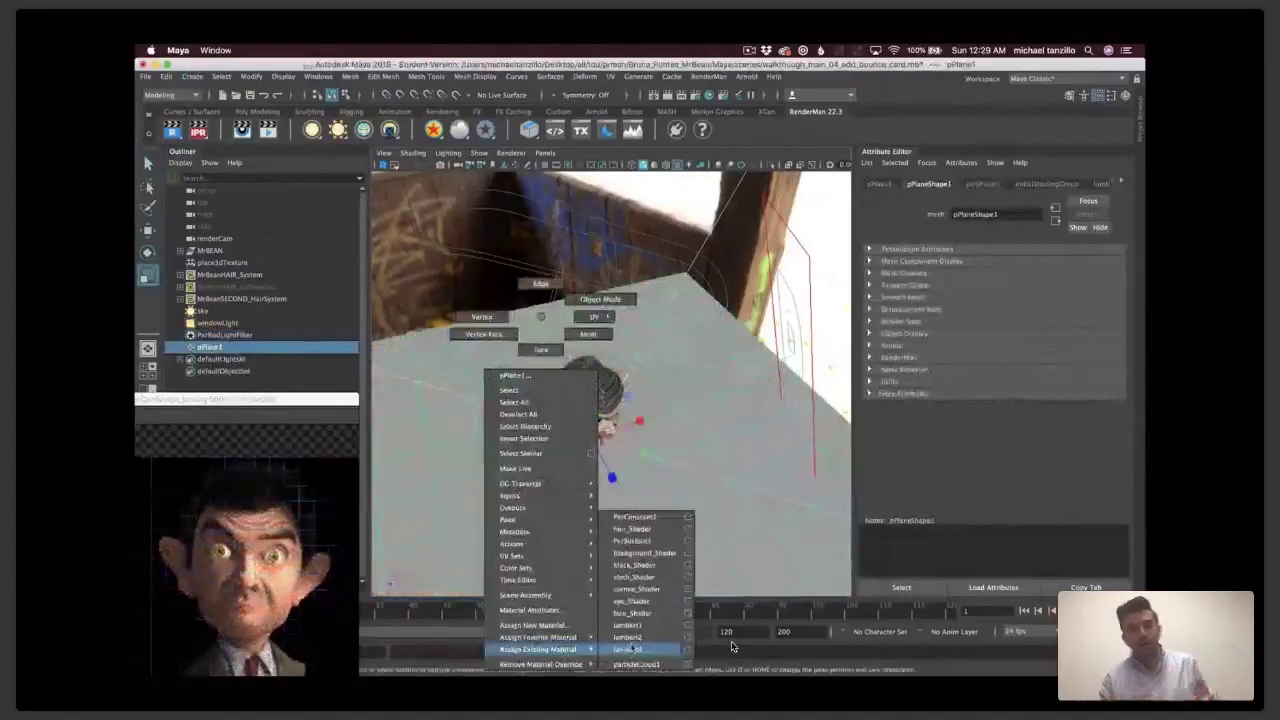
pyautogui.moveTo(645, 553); pyautogui.dragTo(645, 555, button='right')
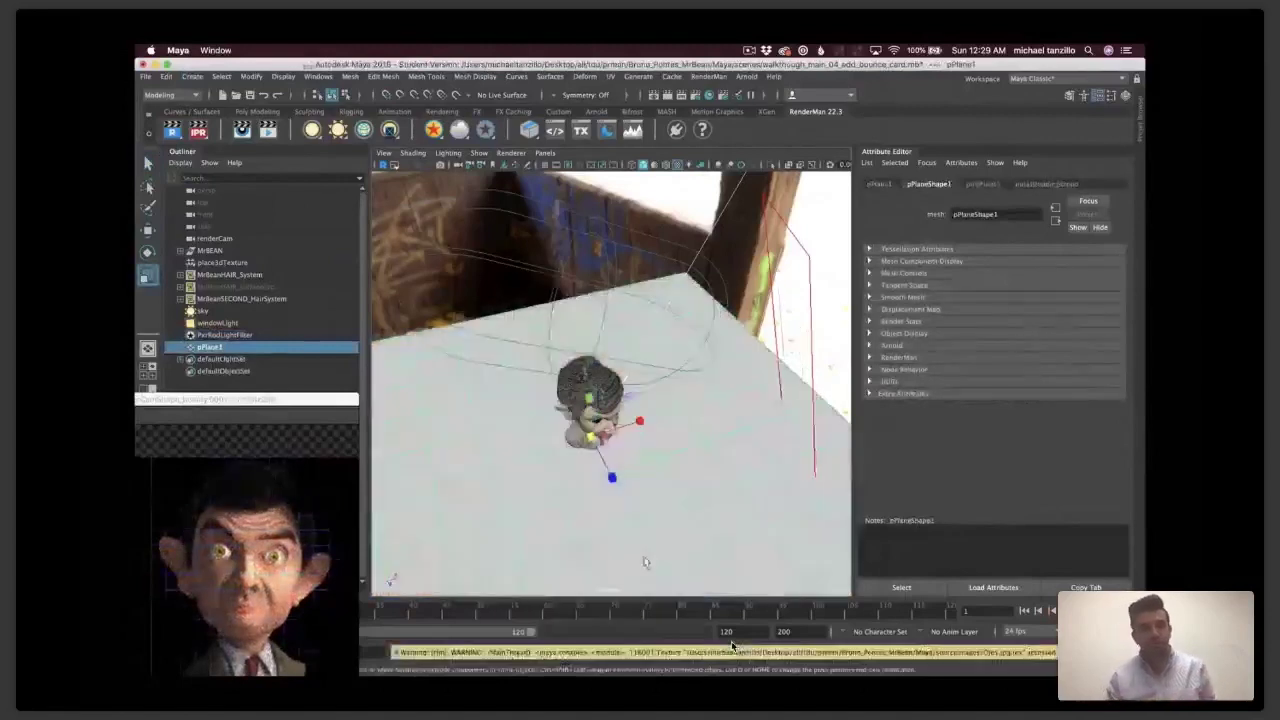
# - Rotate the plane so it tilts beneath the head like a bounce card, keeping the full render in view
pyautogui.press('e')
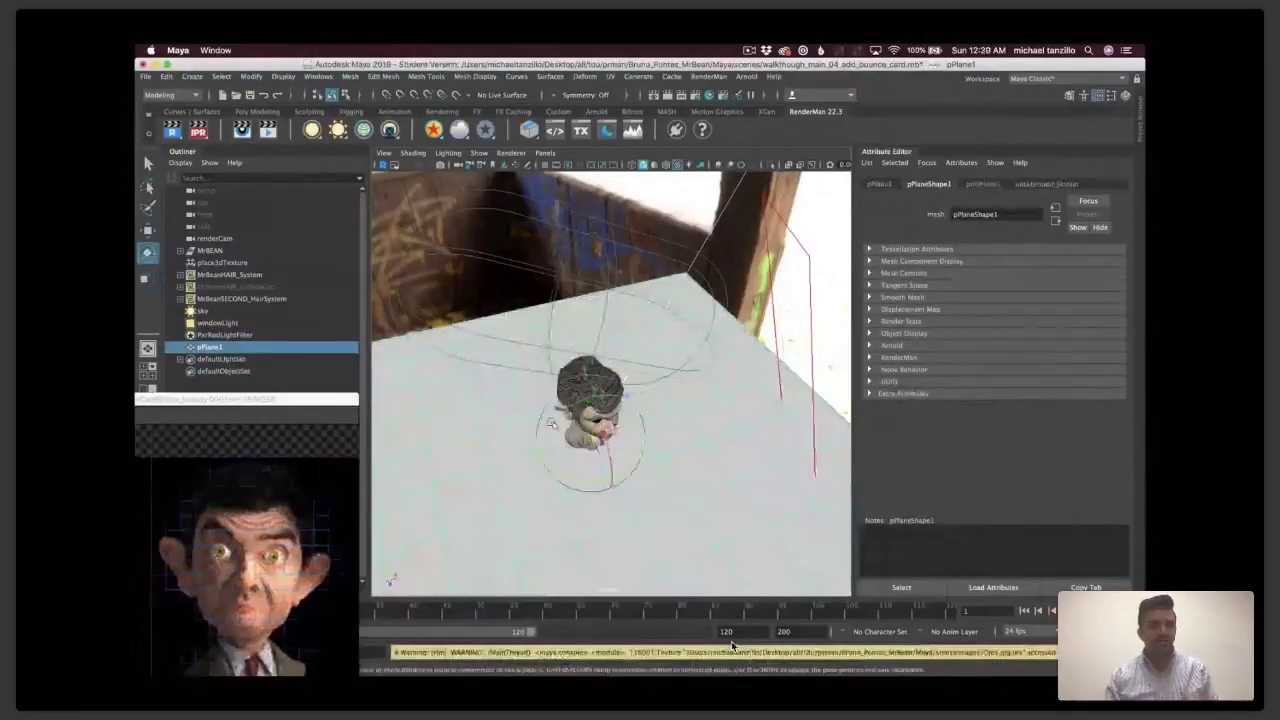
pyautogui.moveTo(634, 412); pyautogui.dragTo(643, 438)
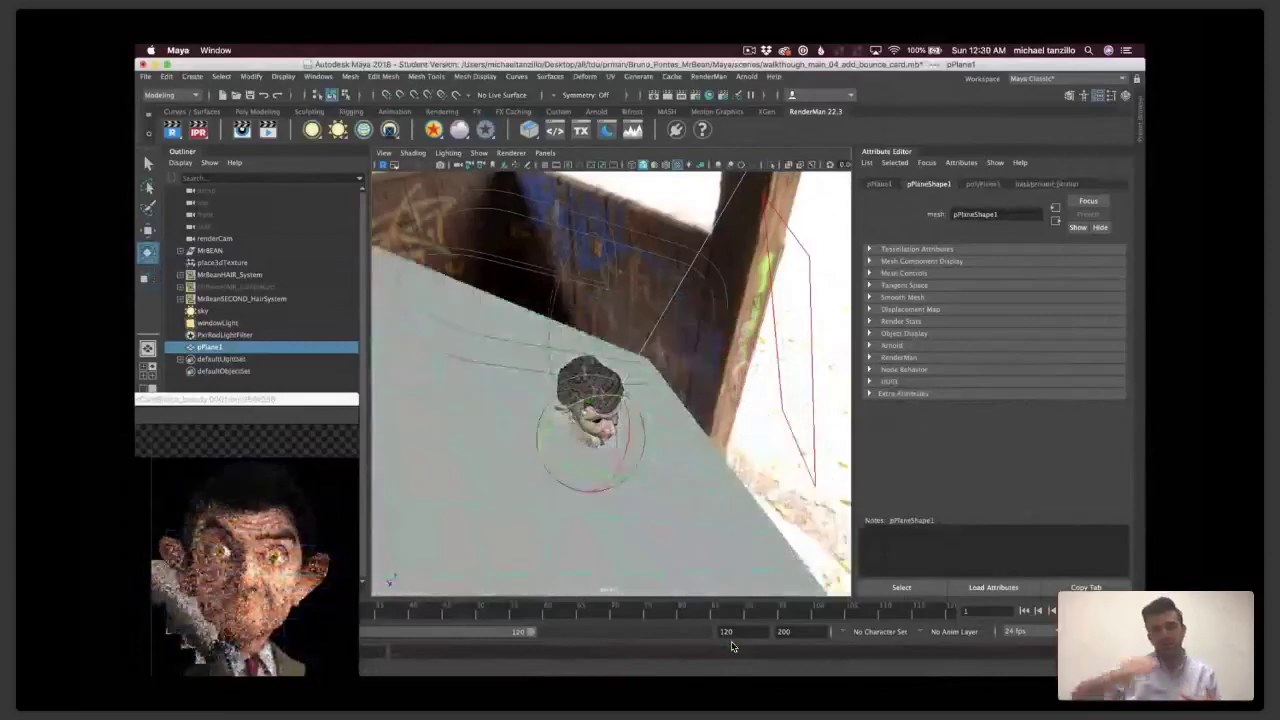
pyautogui.keyDown('alt'); pyautogui.moveTo(732, 647); pyautogui.dragTo(732, 647); pyautogui.keyUp('alt')
pyautogui.moveTo(264, 399); pyautogui.dragTo(425, 286)
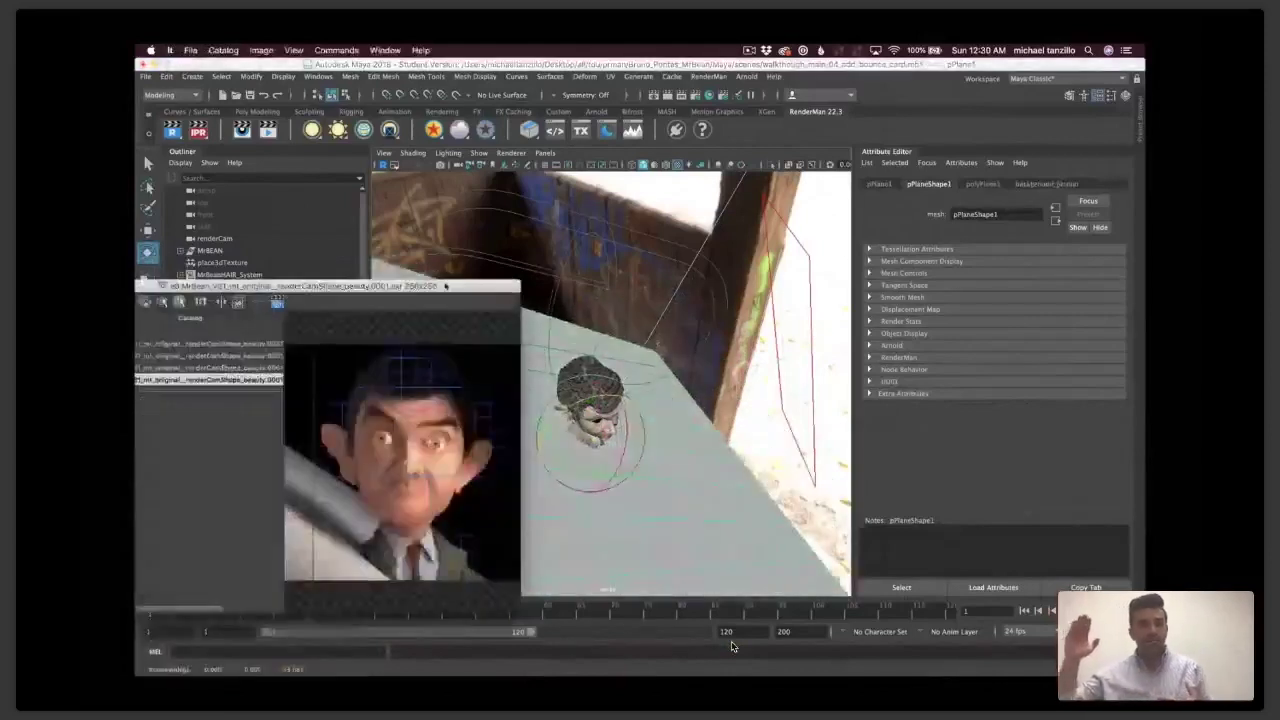
# - Turn off primary visibility, cast shadows and receive shadows in the plane's render stats
pyautogui.click(677, 443)
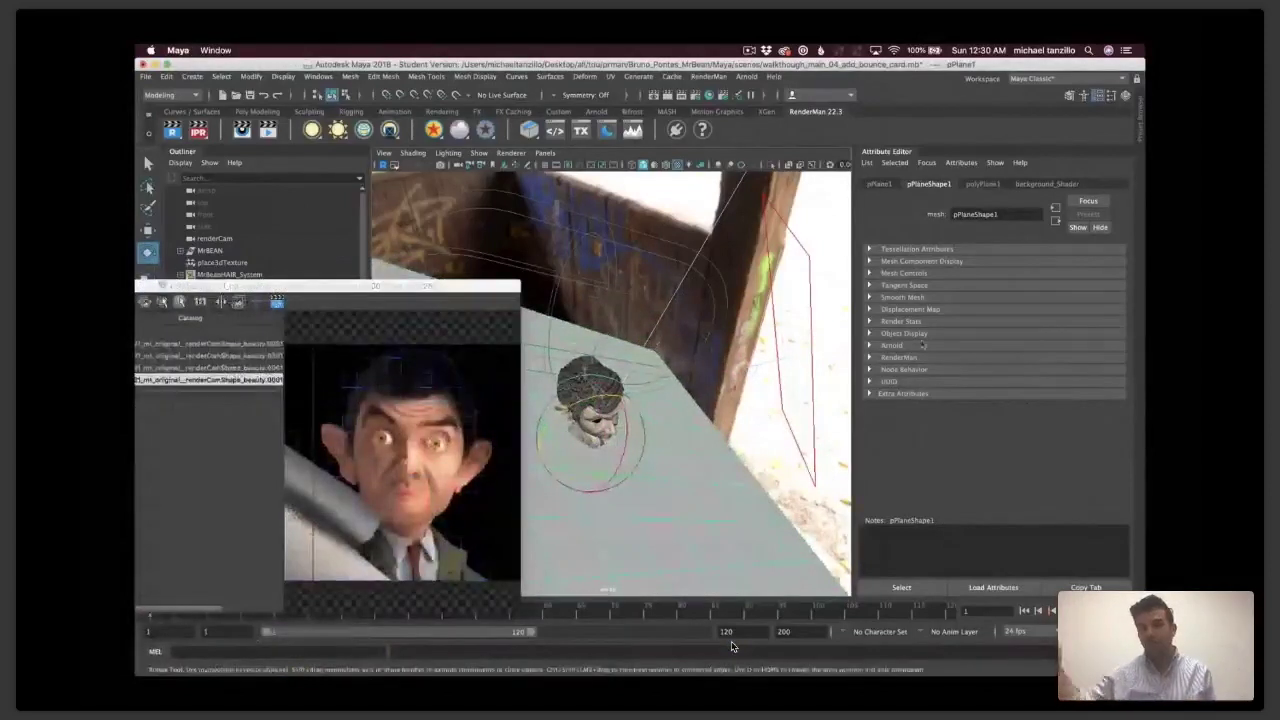
pyautogui.click(872, 321)
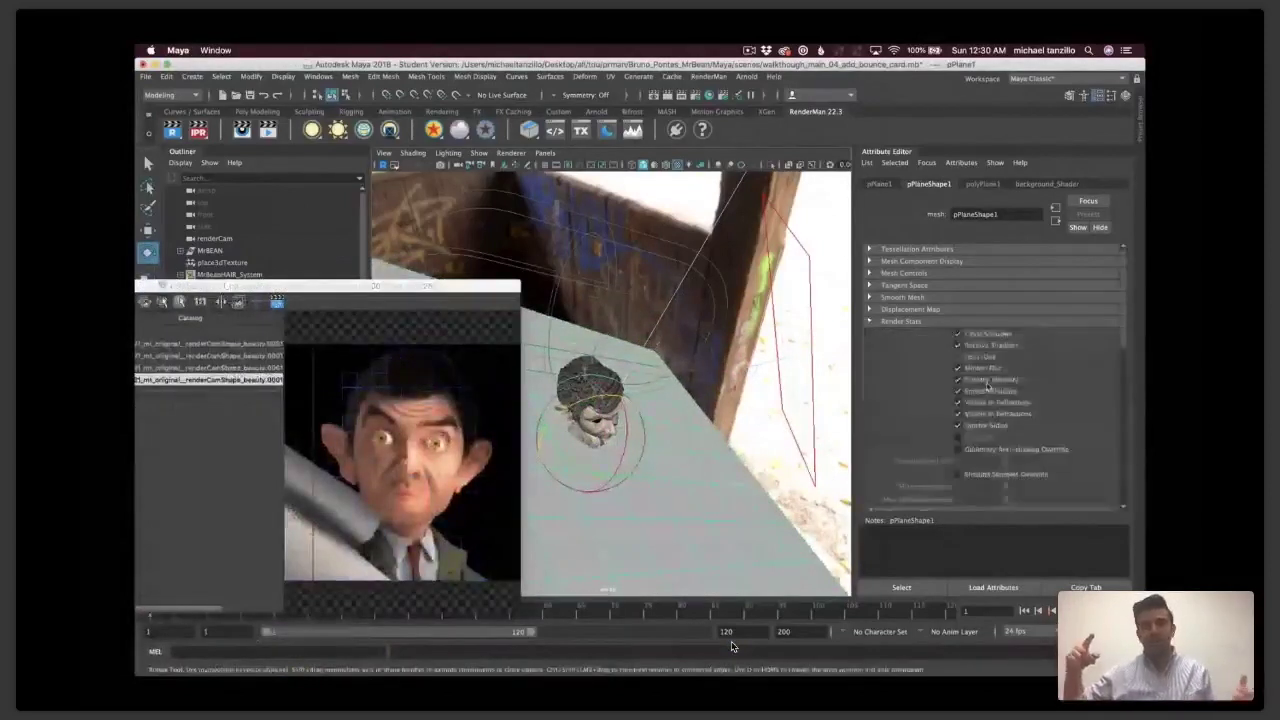
pyautogui.click(984, 381)
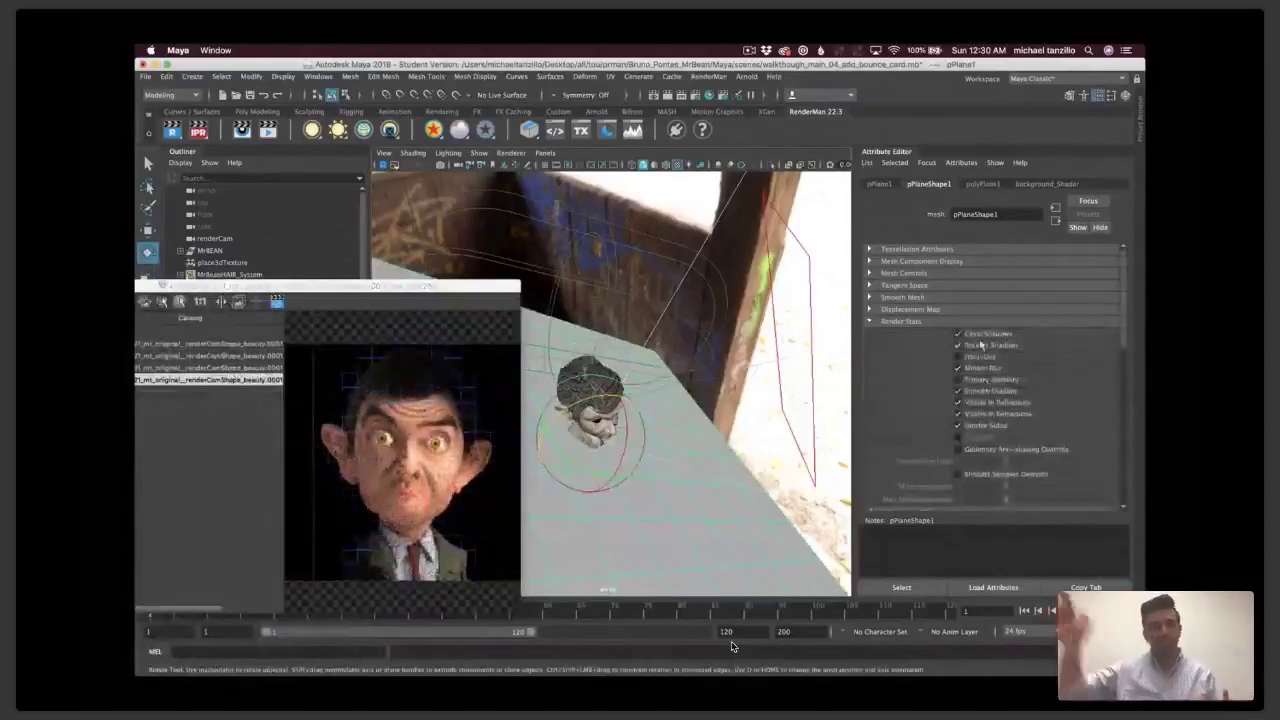
pyautogui.click(986, 335)
pyautogui.click(984, 346)
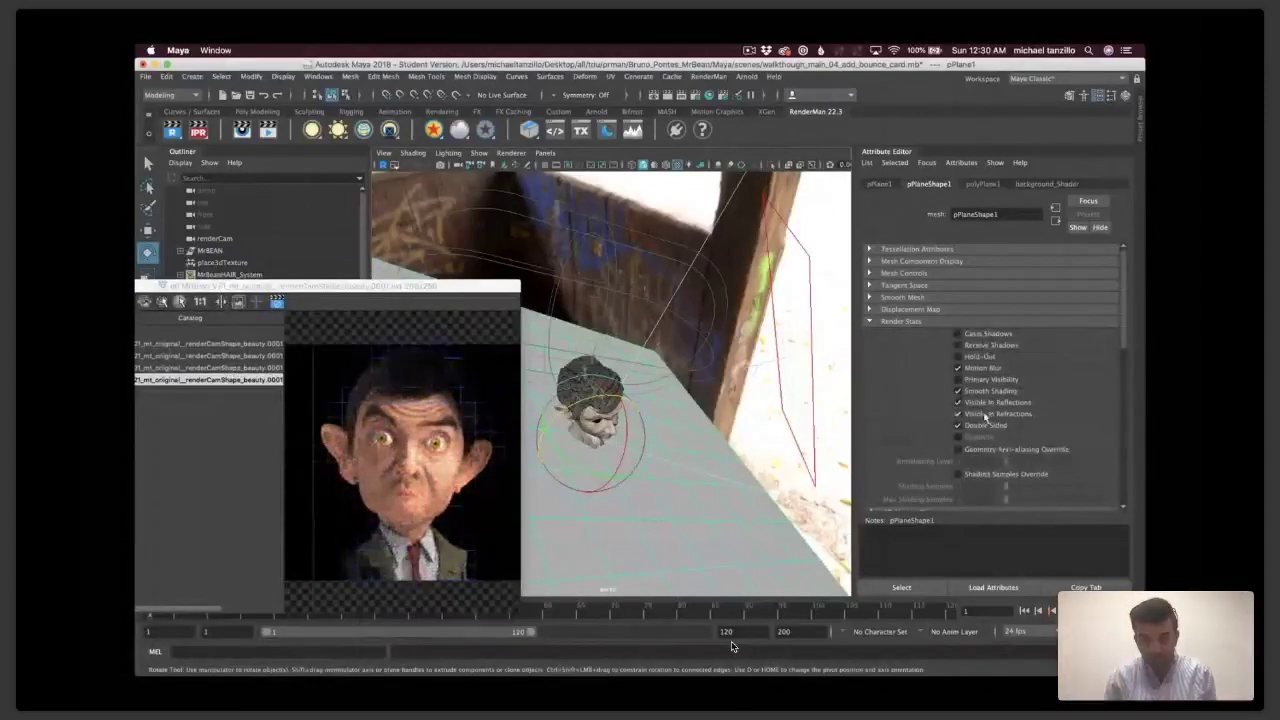
# - Adjust the bounce plane's tilt and lower it below the bust
pyautogui.moveTo(606, 451); pyautogui.dragTo(555, 412)
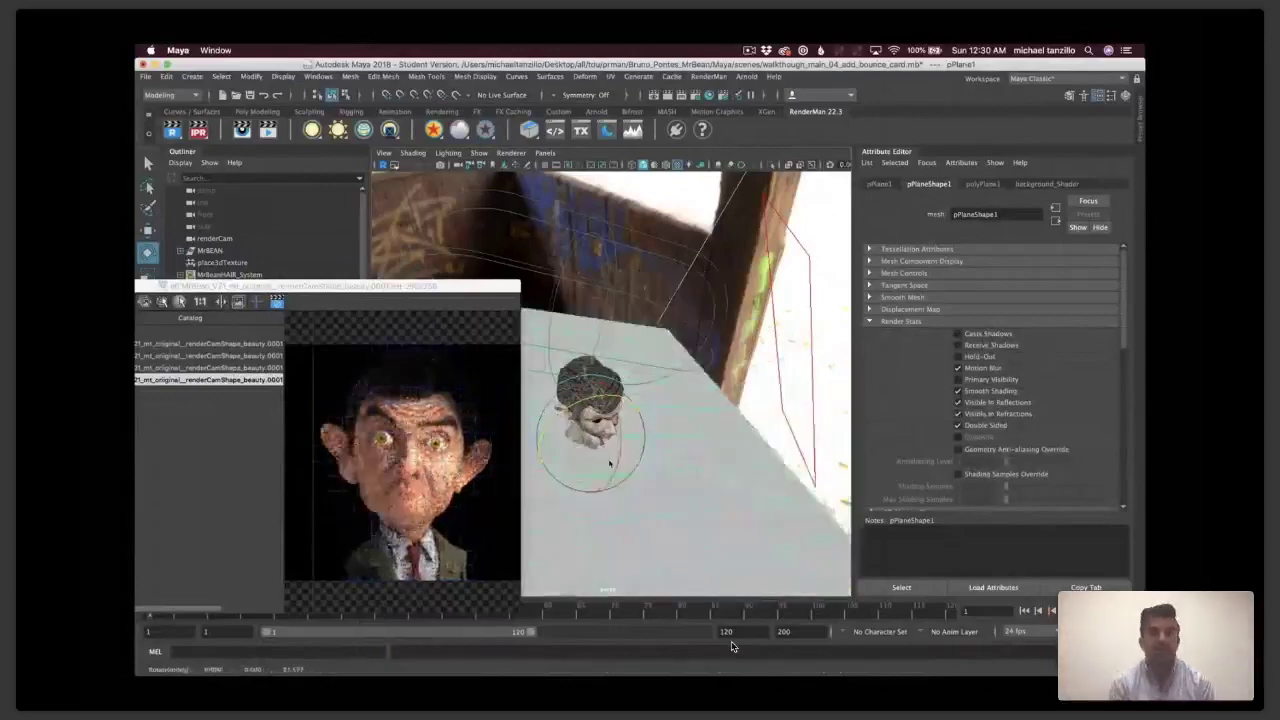
pyautogui.press('w')
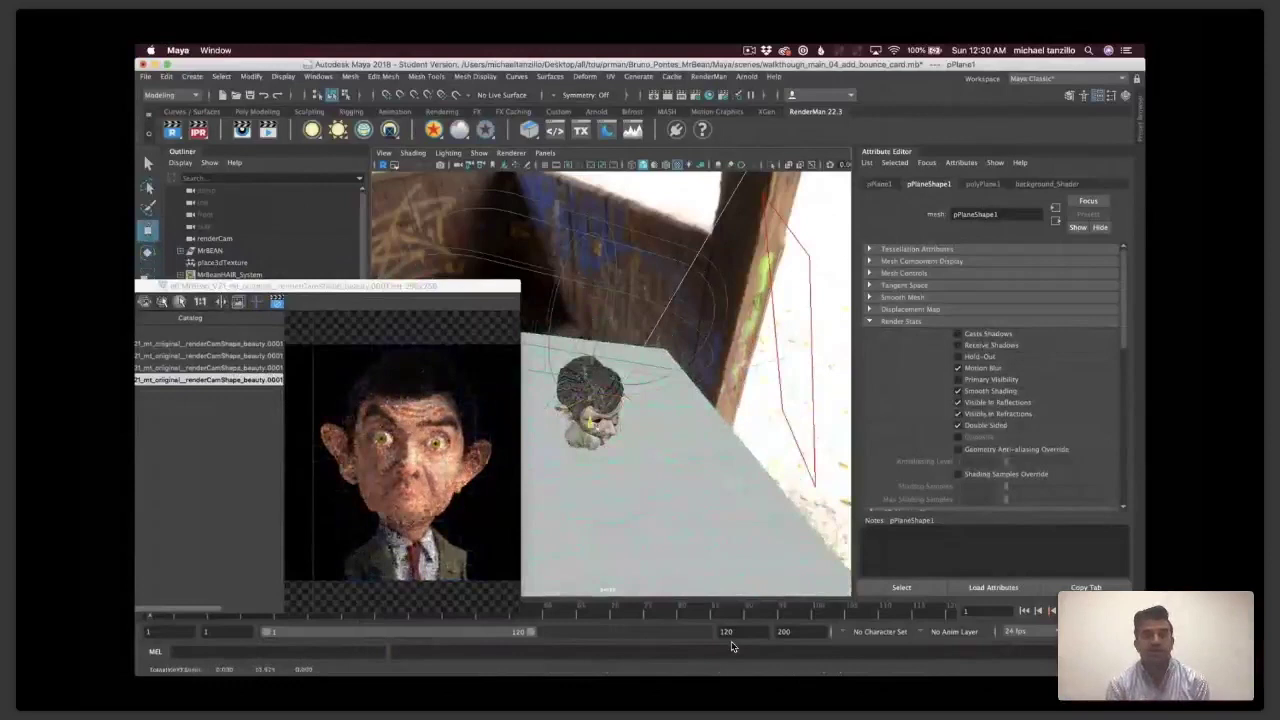
pyautogui.press('e')
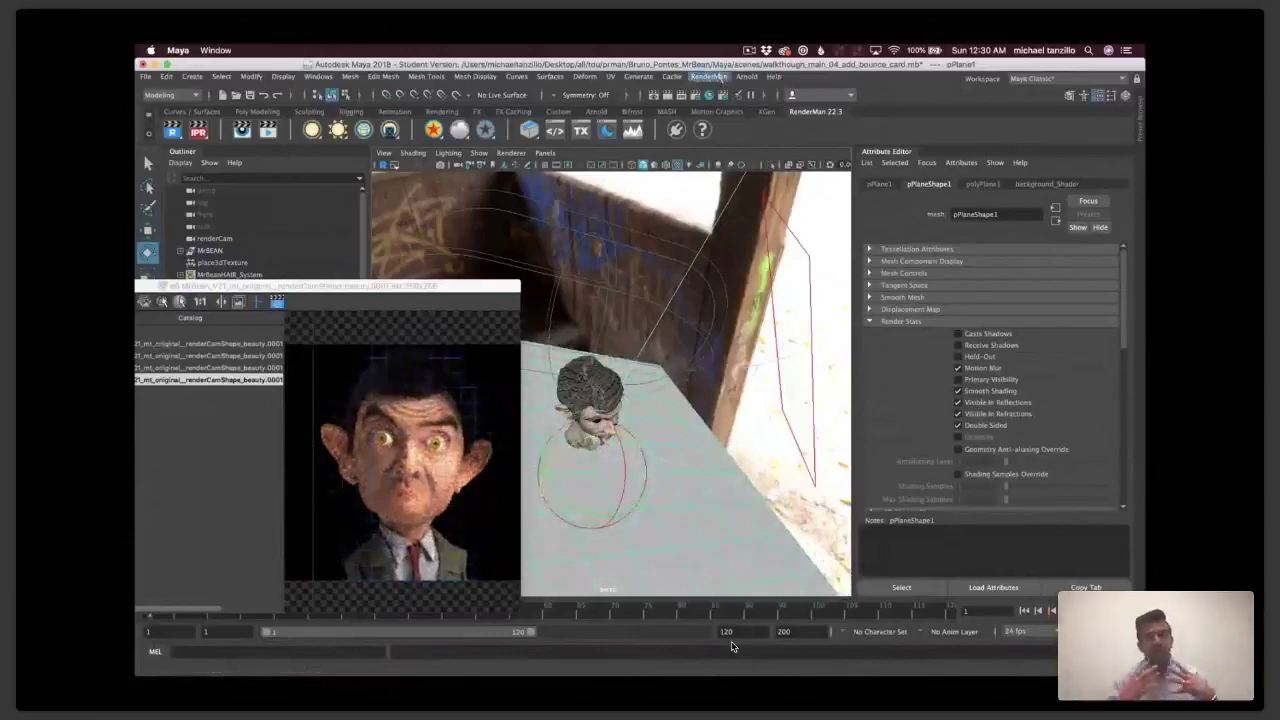
pyautogui.press('super+z')
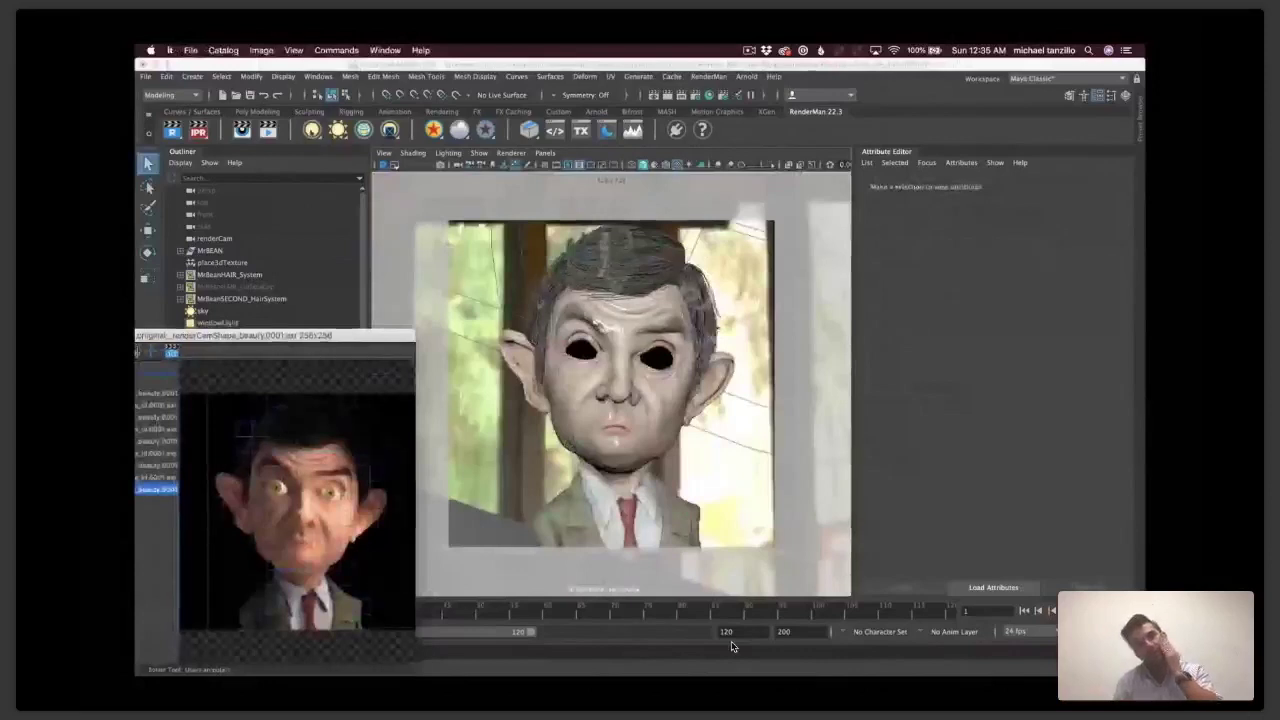
# - Create a PxrRectLight, look through it and orbit it around the head to aim it at the face
pyautogui.click(731, 646)
pyautogui.click(319, 134)
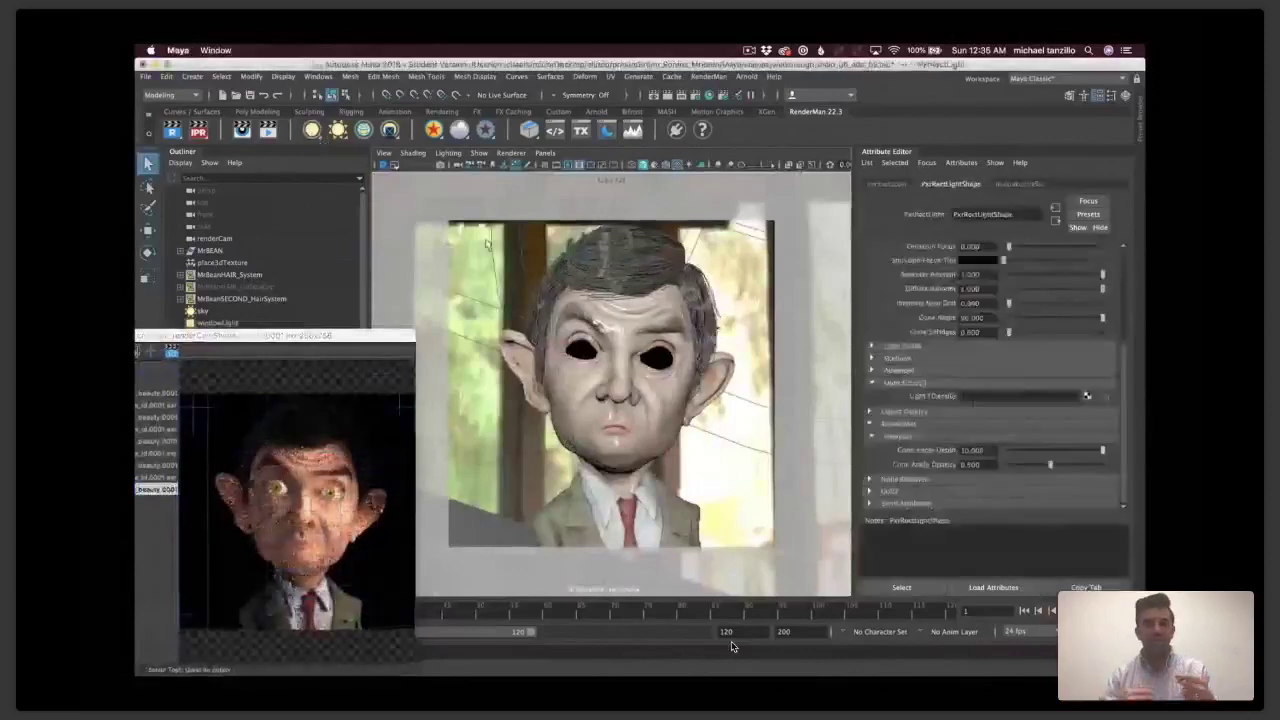
pyautogui.click(545, 153)
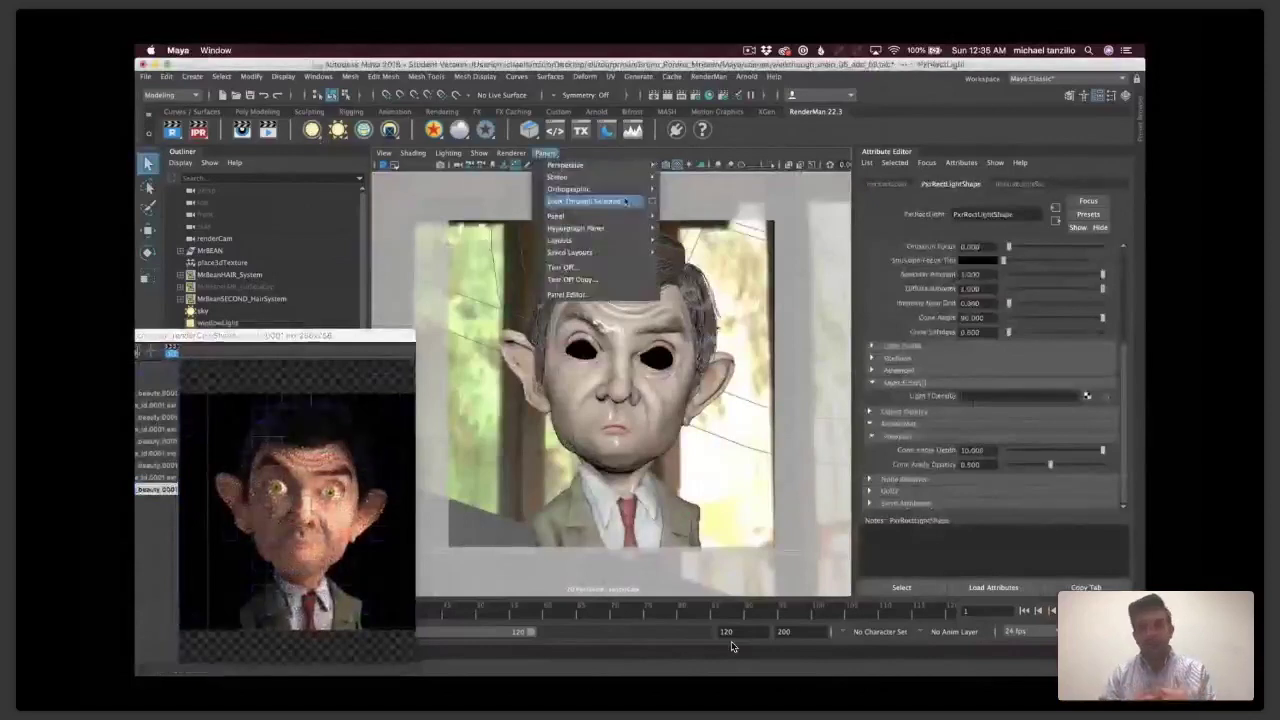
pyautogui.click(595, 201)
pyautogui.keyDown('alt'); pyautogui.moveTo(674, 298); pyautogui.dragTo(626, 246, button='right'); pyautogui.keyUp('alt')
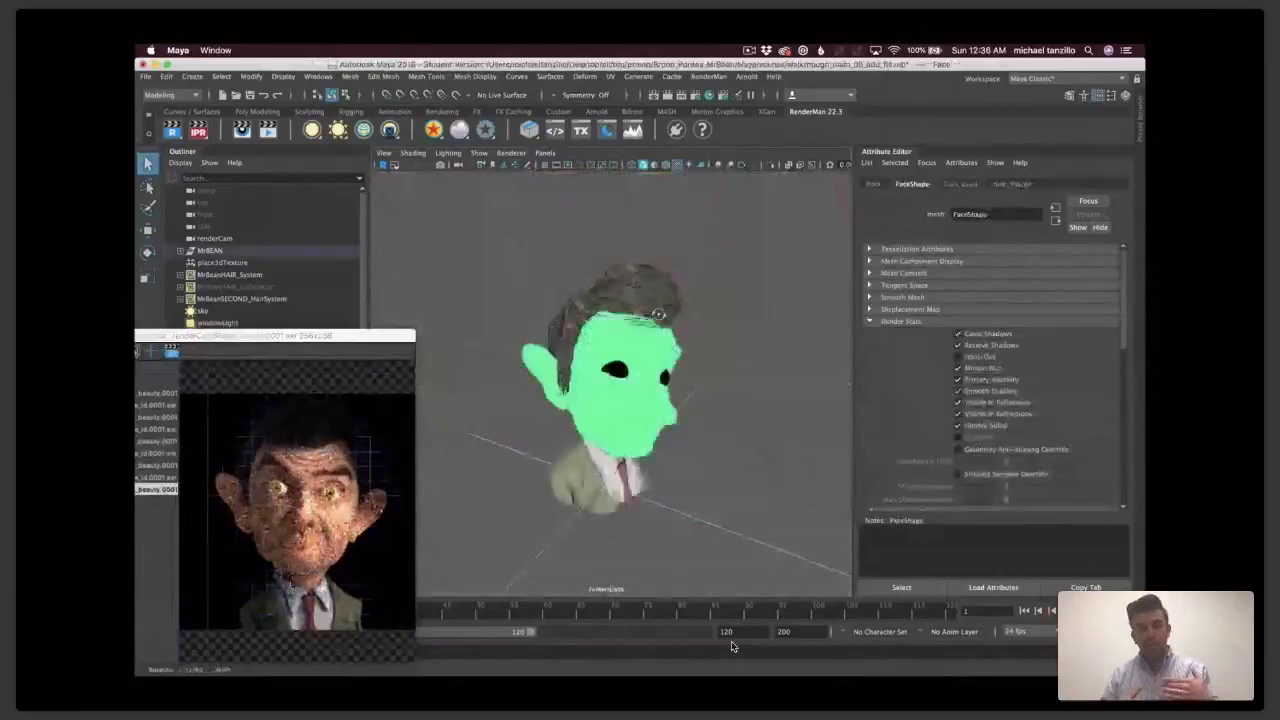
pyautogui.keyDown('alt'); pyautogui.moveTo(658, 314); pyautogui.dragTo(721, 320); pyautogui.keyUp('alt')
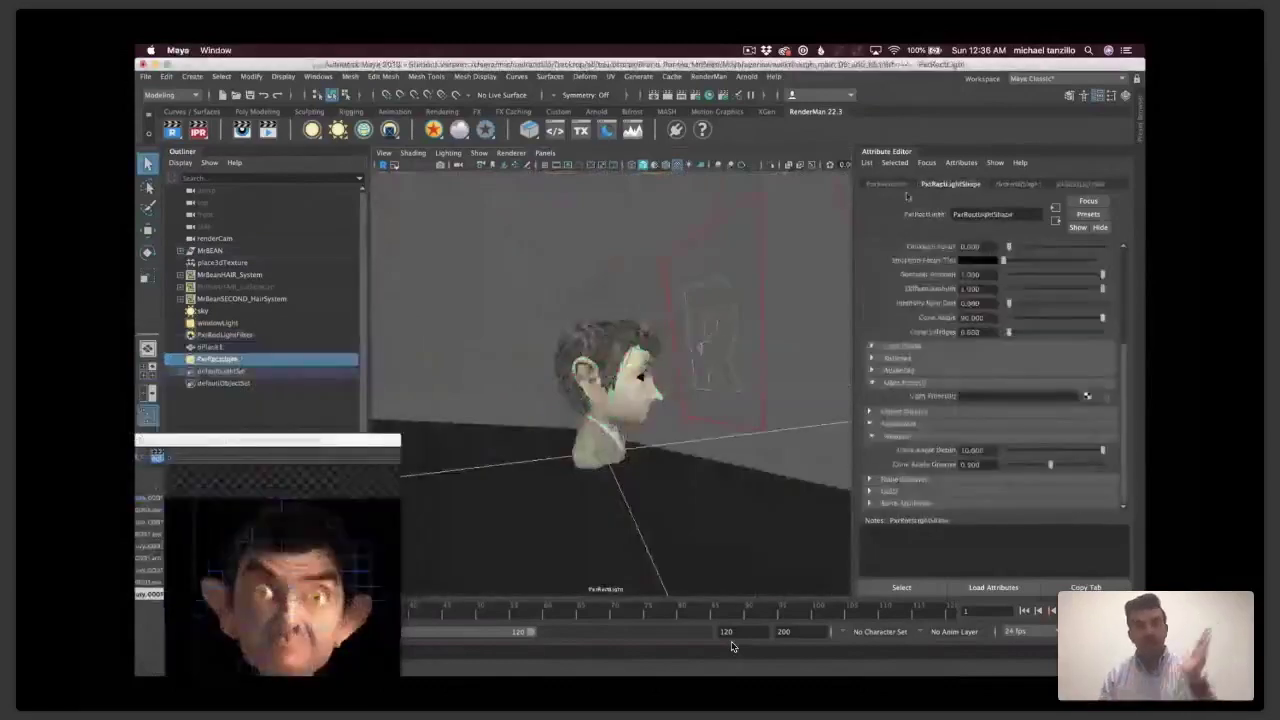
# - Rename the new rect light as fill and adjust its light colour
pyautogui.click(886, 185)
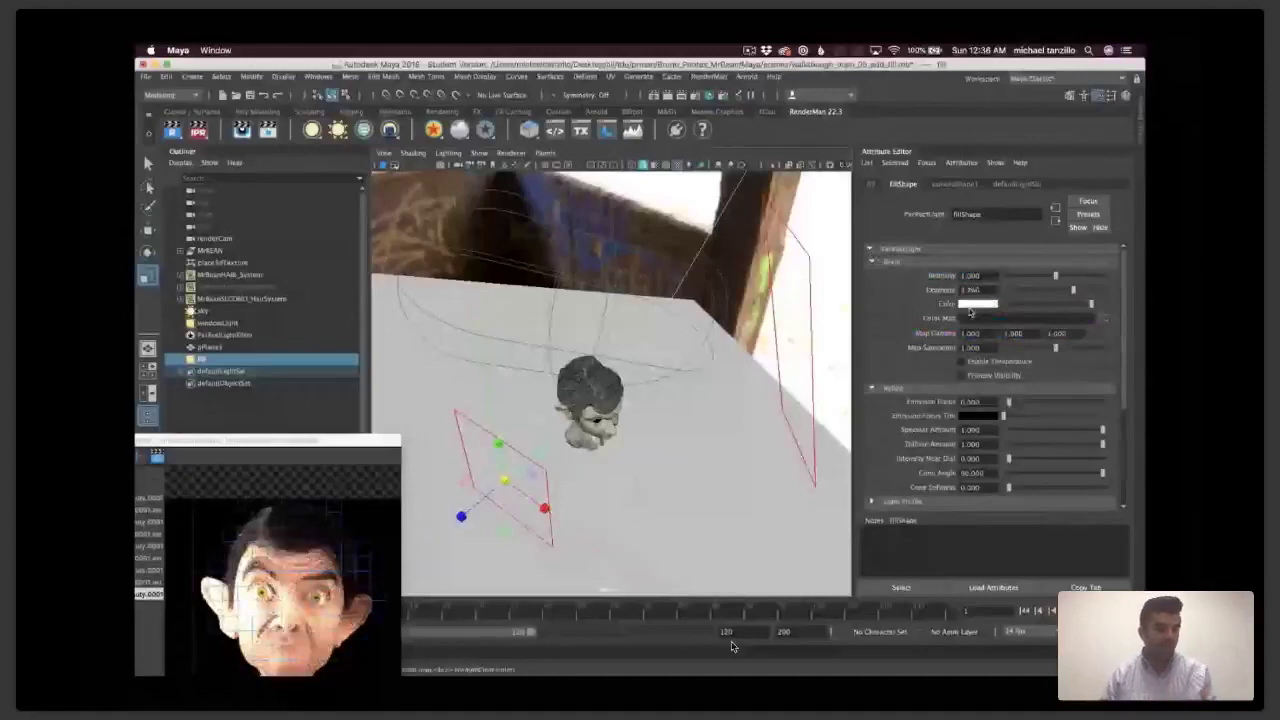
pyautogui.click(971, 304)
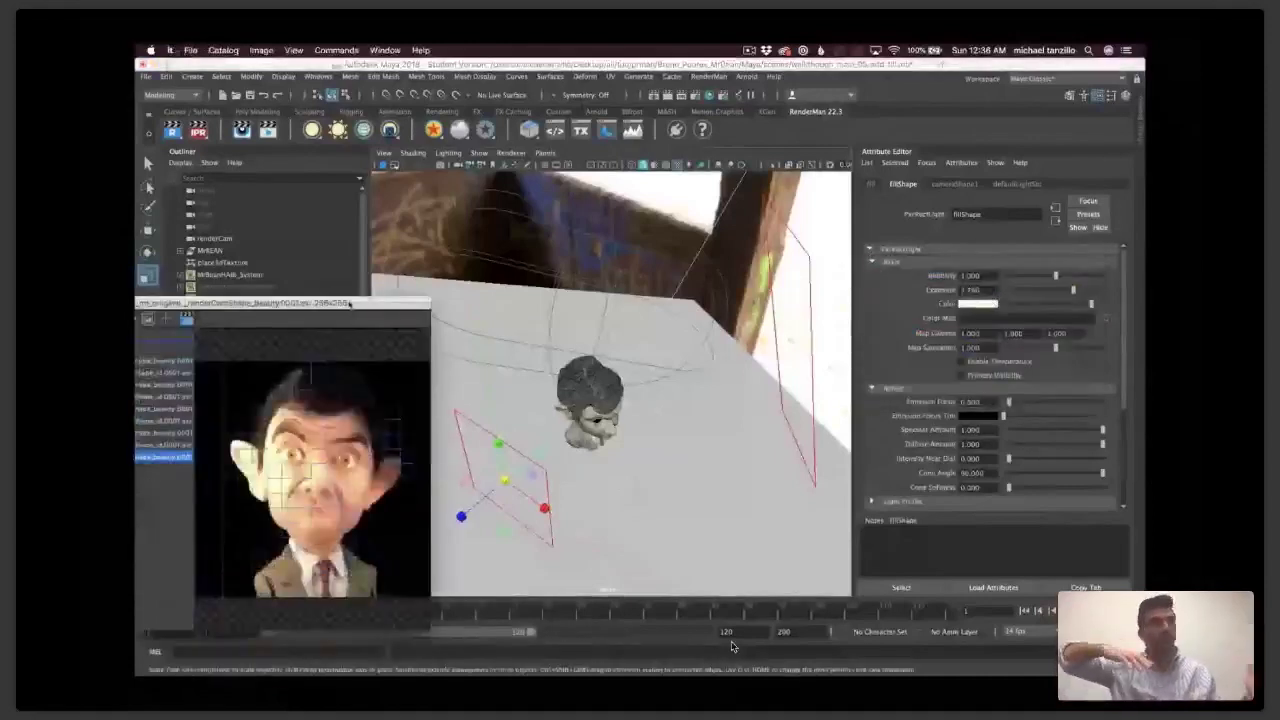
pyautogui.moveTo(349, 303); pyautogui.dragTo(341, 286)
# - Reduce the fill light's diffuse amount to about 0.22, lower its exposure and slightly raise its emission focus
pyautogui.moveTo(1103, 444); pyautogui.dragTo(1029, 445)
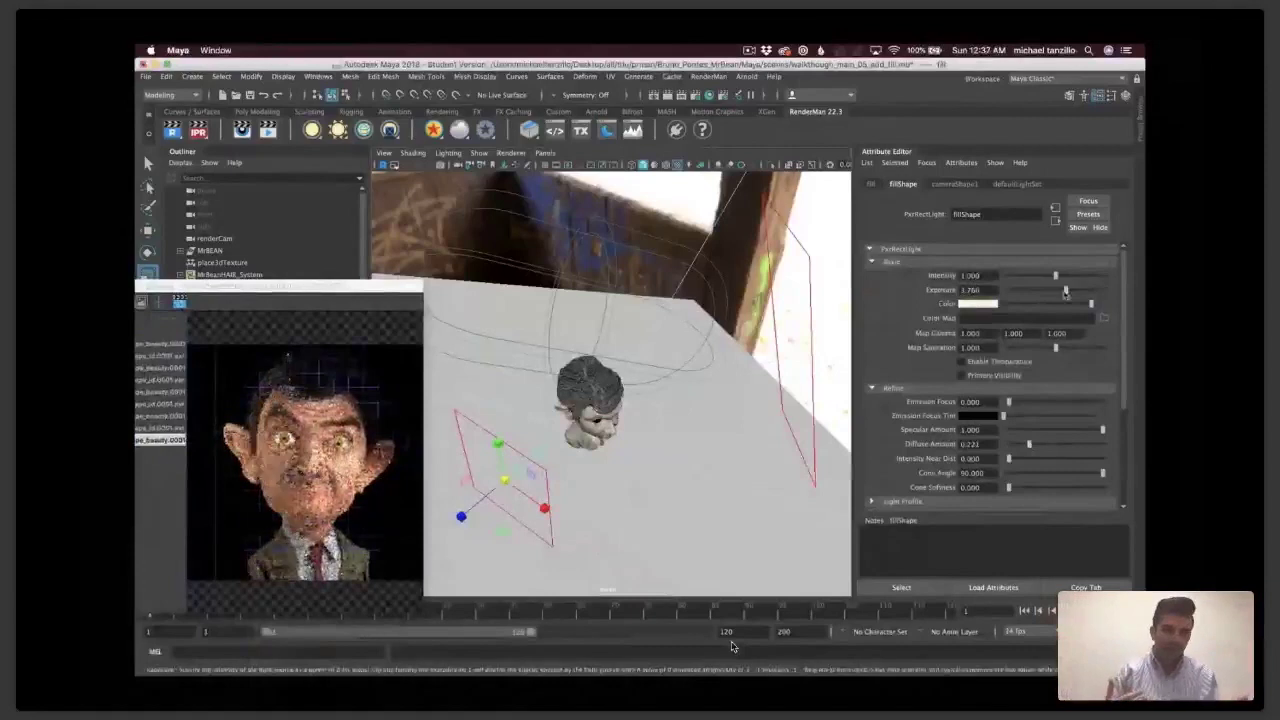
pyautogui.moveTo(1066, 291); pyautogui.dragTo(1059, 292)
pyautogui.moveTo(1011, 404); pyautogui.dragTo(1021, 405)
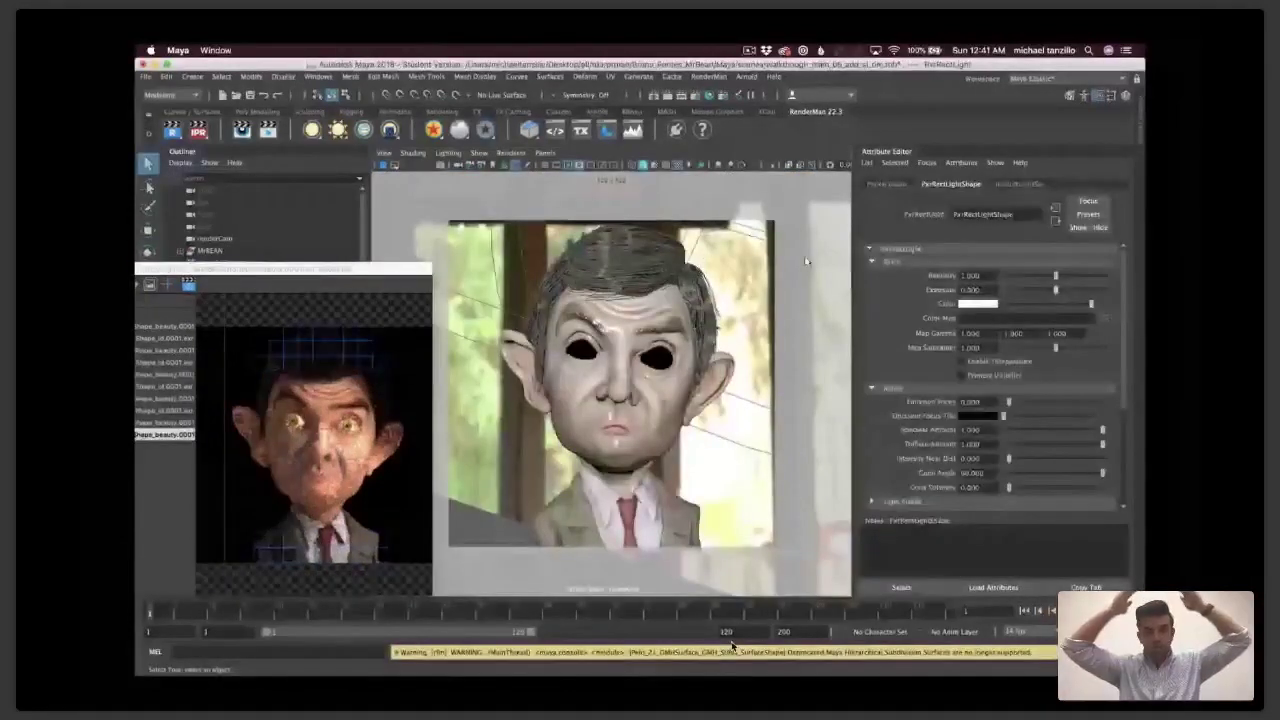
# - Rename the newest PxrRectLight as rim_sl
pyautogui.click(887, 184)
pyautogui.doubleClick(995, 212)
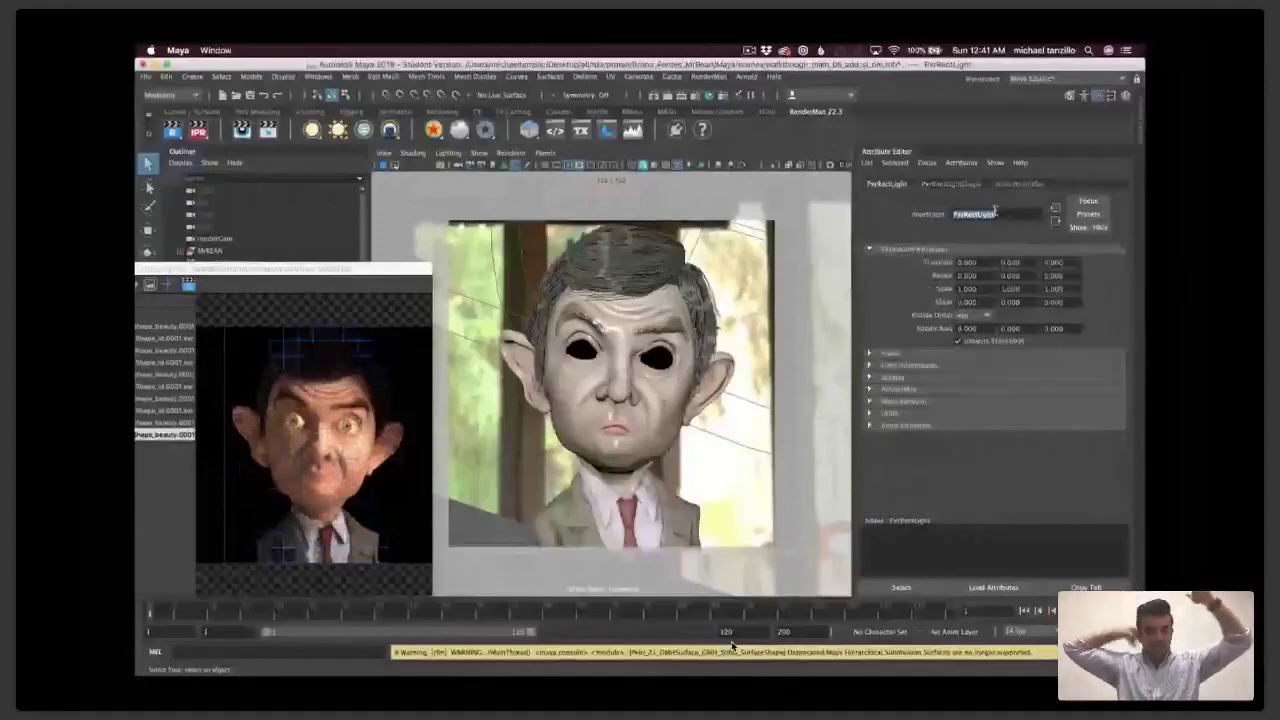
pyautogui.write('rim_lt')
pyautogui.press('Return')
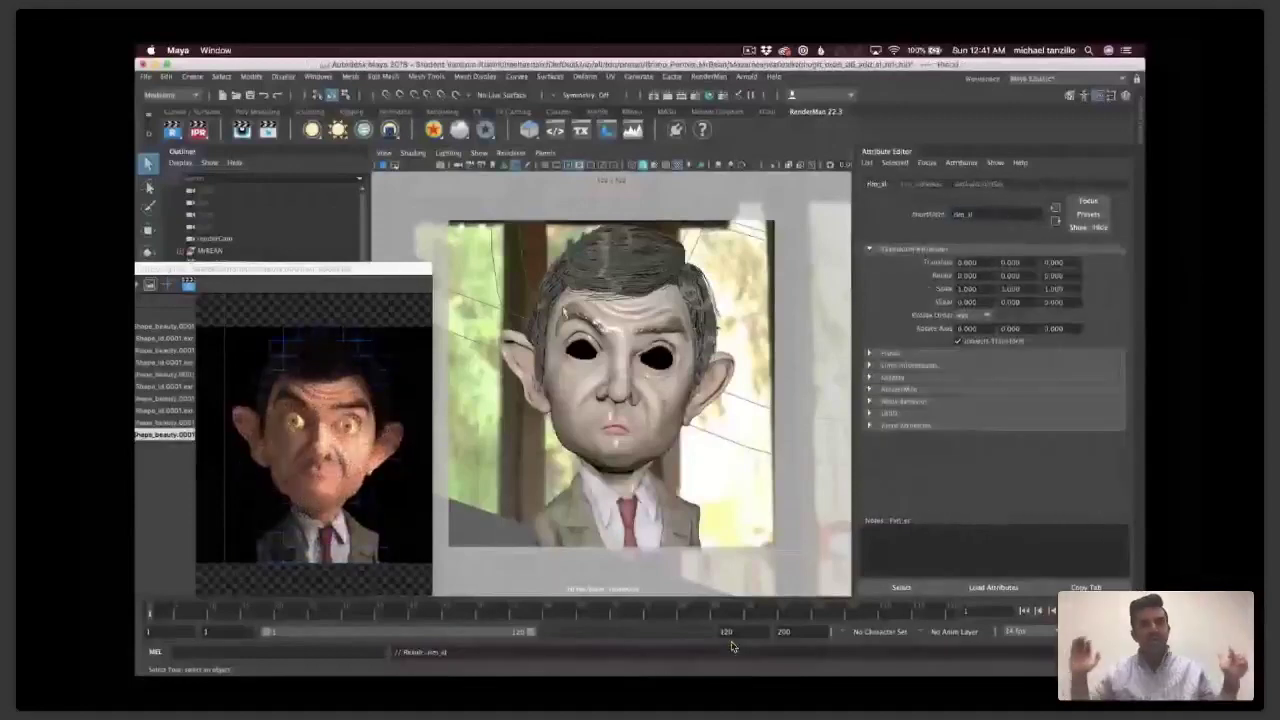
# - Switch to the persp camera view and scale the rim light up uniformly to about 23.6
pyautogui.click(544, 152)
pyautogui.moveTo(600, 165)
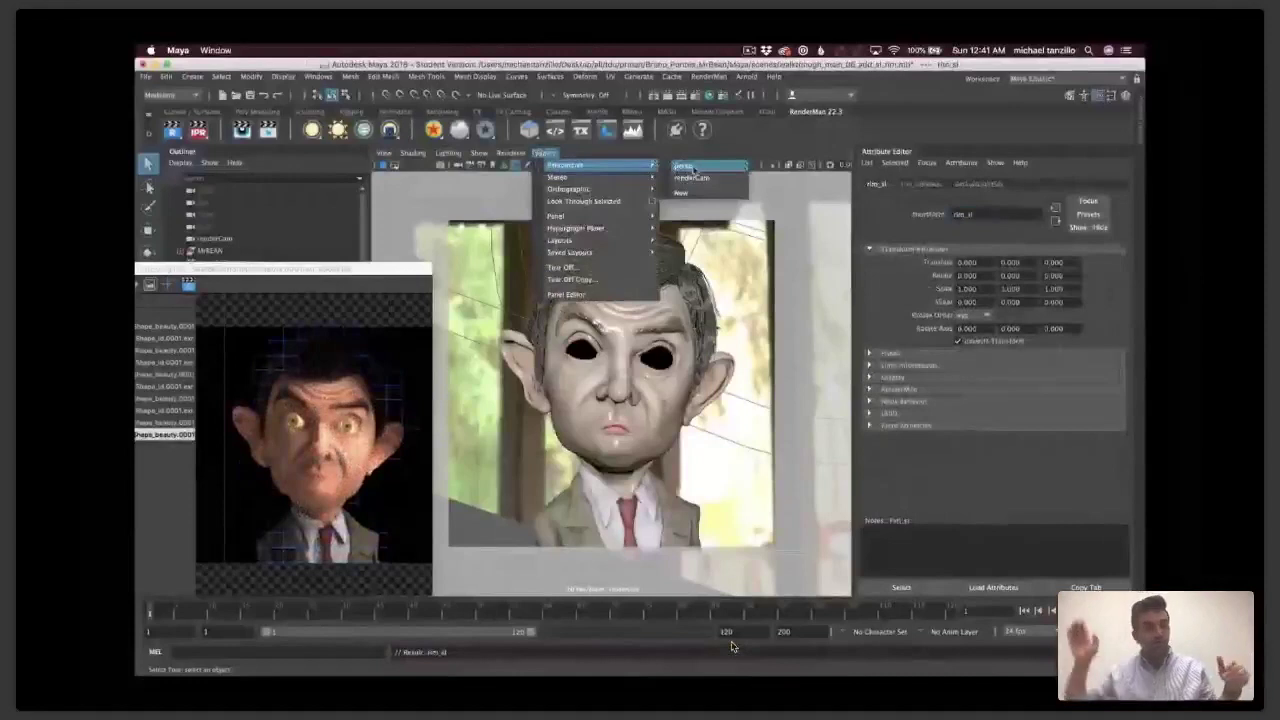
pyautogui.click(694, 166)
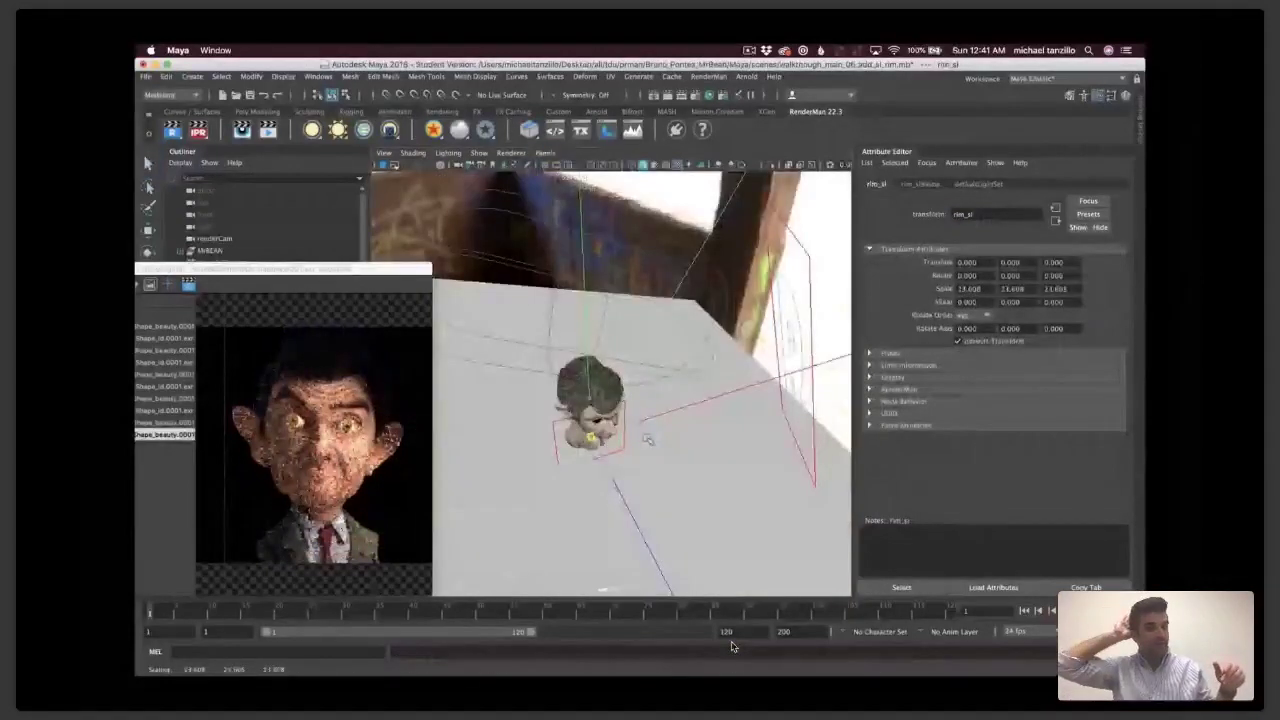
# - Look through the rim light and orbit it behind the head, pulling it back from the character
pyautogui.click(544, 152)
pyautogui.click(587, 201)
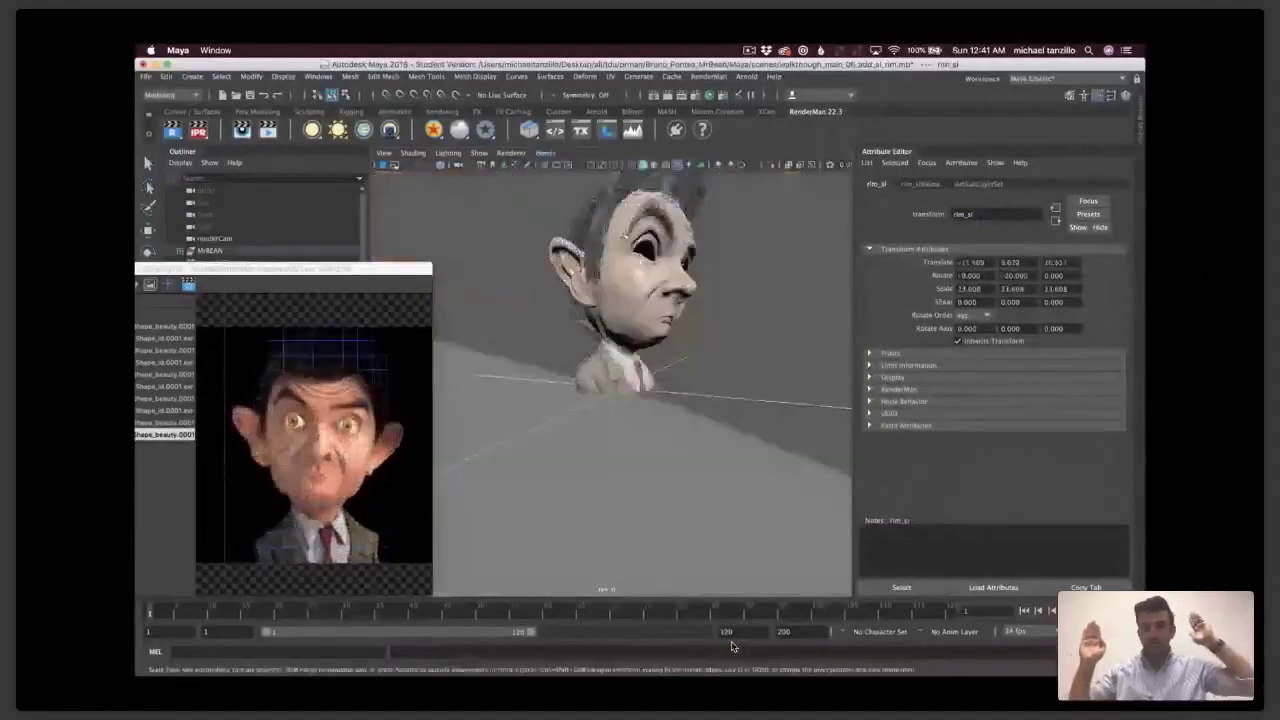
pyautogui.click(648, 282)
pyautogui.keyDown('alt'); pyautogui.moveTo(648, 282); pyautogui.dragTo(784, 296); pyautogui.keyUp('alt')
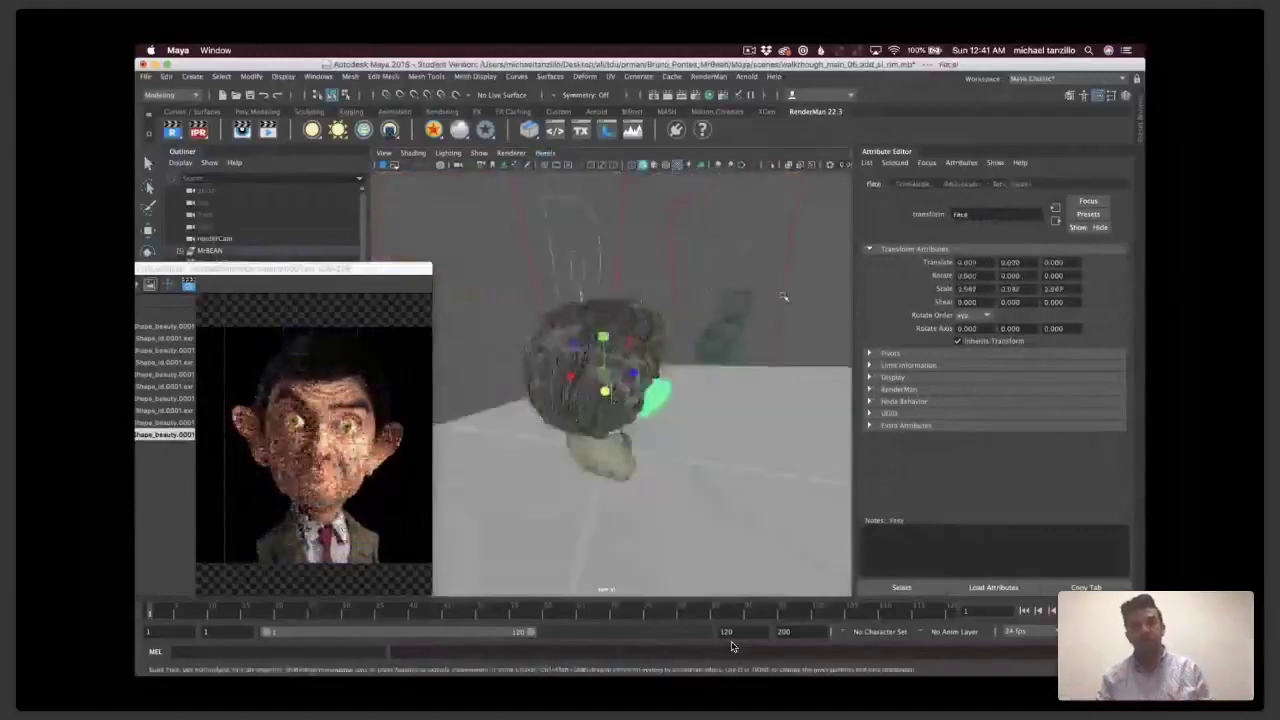
pyautogui.keyDown('alt'); pyautogui.moveTo(784, 297); pyautogui.dragTo(630, 256, button='right'); pyautogui.keyUp('alt')
pyautogui.moveTo(235, 272)
pyautogui.mouseDown()
pyautogui.moveTo(431, 239)
pyautogui.moveTo(205, 297)
pyautogui.moveTo(242, 283)
pyautogui.mouseUp()
# - Set the rim light's exposure to 10 and shift its position behind the head
pyautogui.click(922, 185)
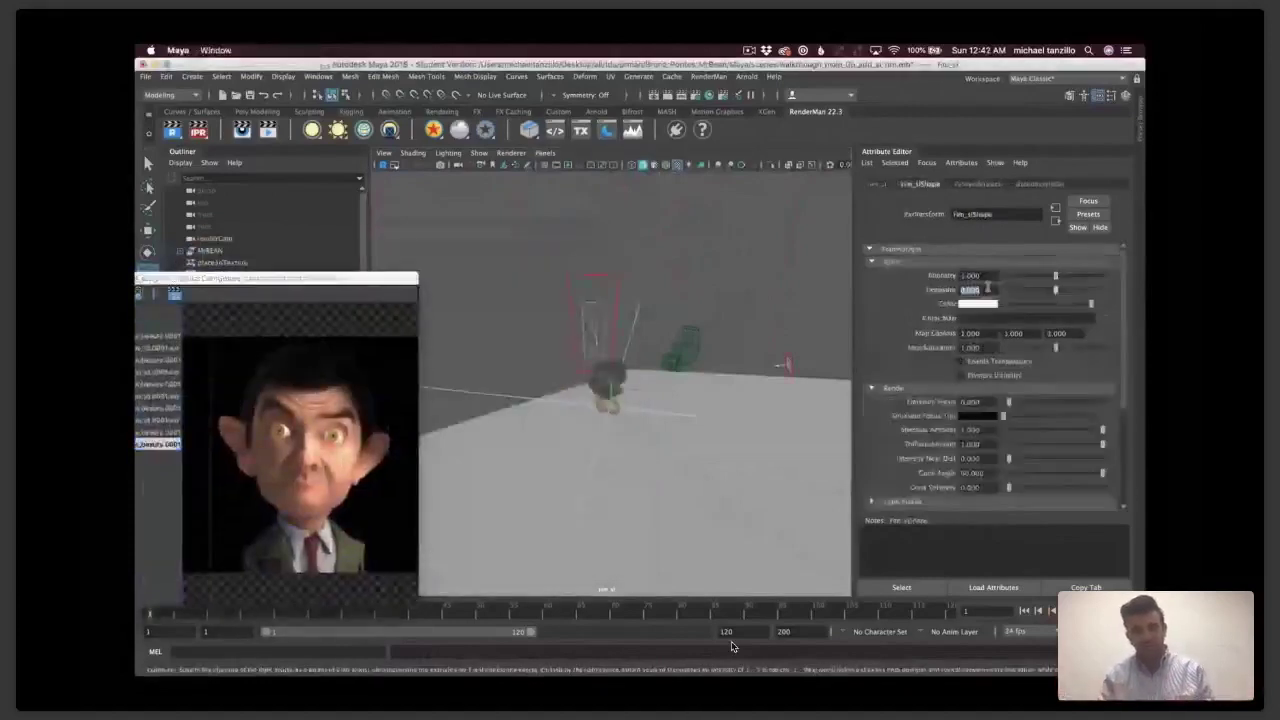
pyautogui.write('10')
pyautogui.press('Return')
pyautogui.keyDown('alt'); pyautogui.moveTo(636, 422); pyautogui.dragTo(635, 366); pyautogui.keyUp('alt')
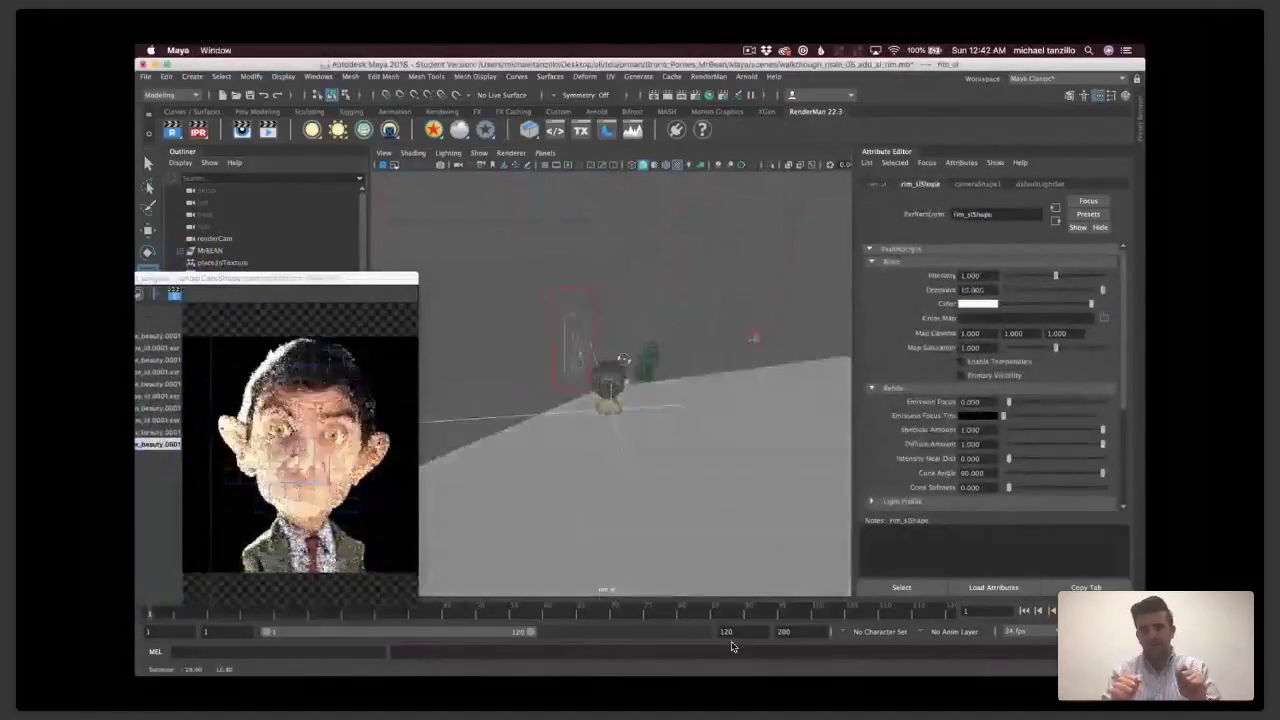
# - Raise the rim light's emission focus to about 72 and set its exposure to about 4
pyautogui.moveTo(1024, 410); pyautogui.dragTo(1076, 407)
pyautogui.moveTo(1048, 292); pyautogui.dragTo(1075, 291)
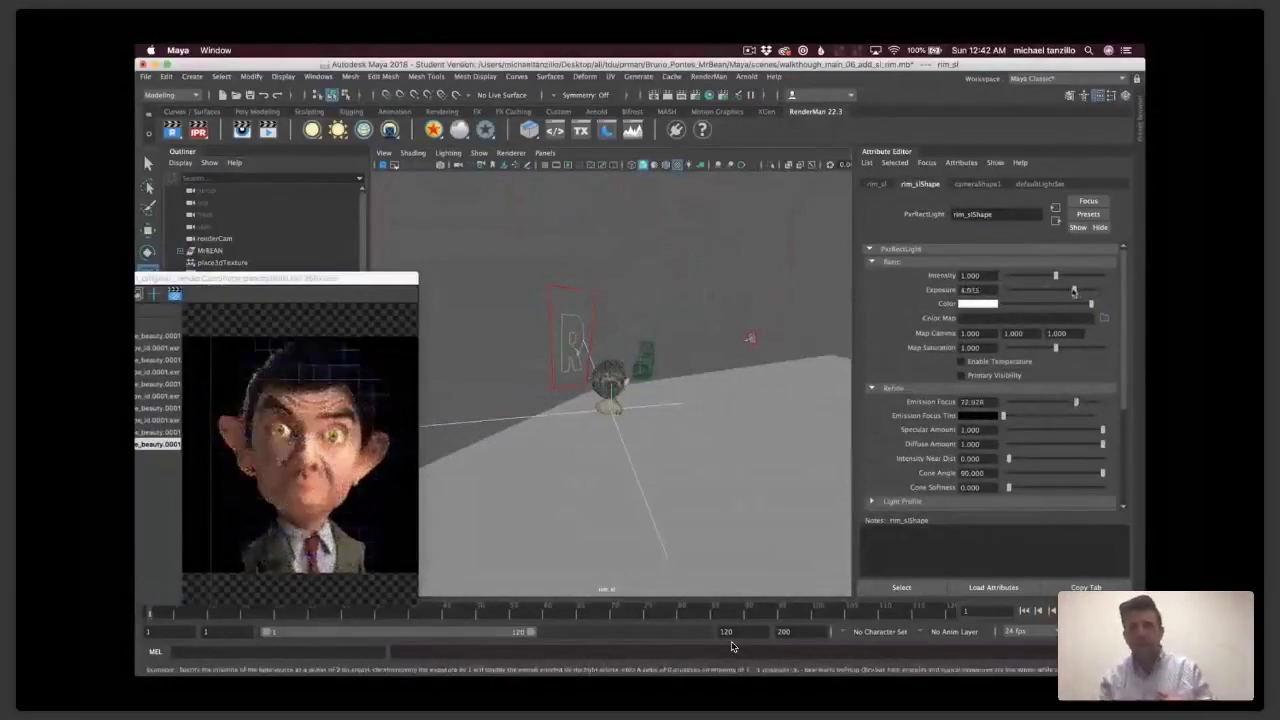
# - Set the rim light's exposure to 3
pyautogui.keyDown('alt'); pyautogui.moveTo(676, 362); pyautogui.dragTo(678, 358); pyautogui.keyUp('alt')
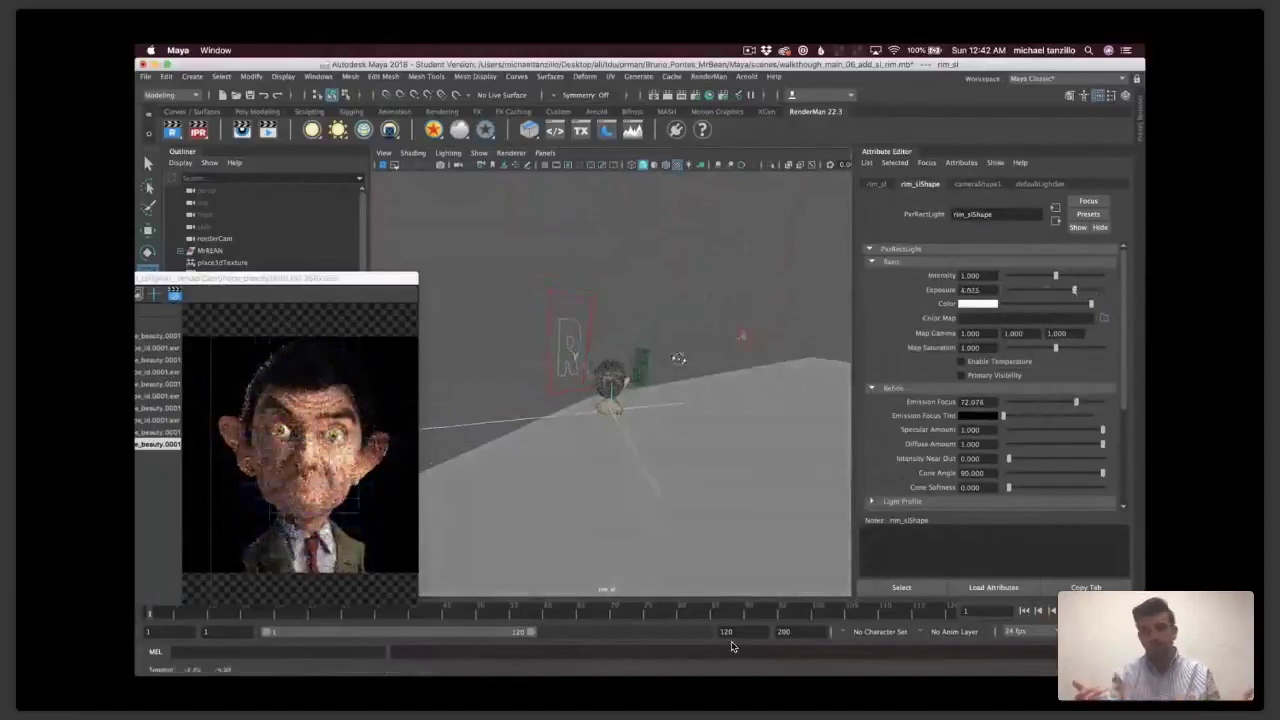
pyautogui.click(978, 303)
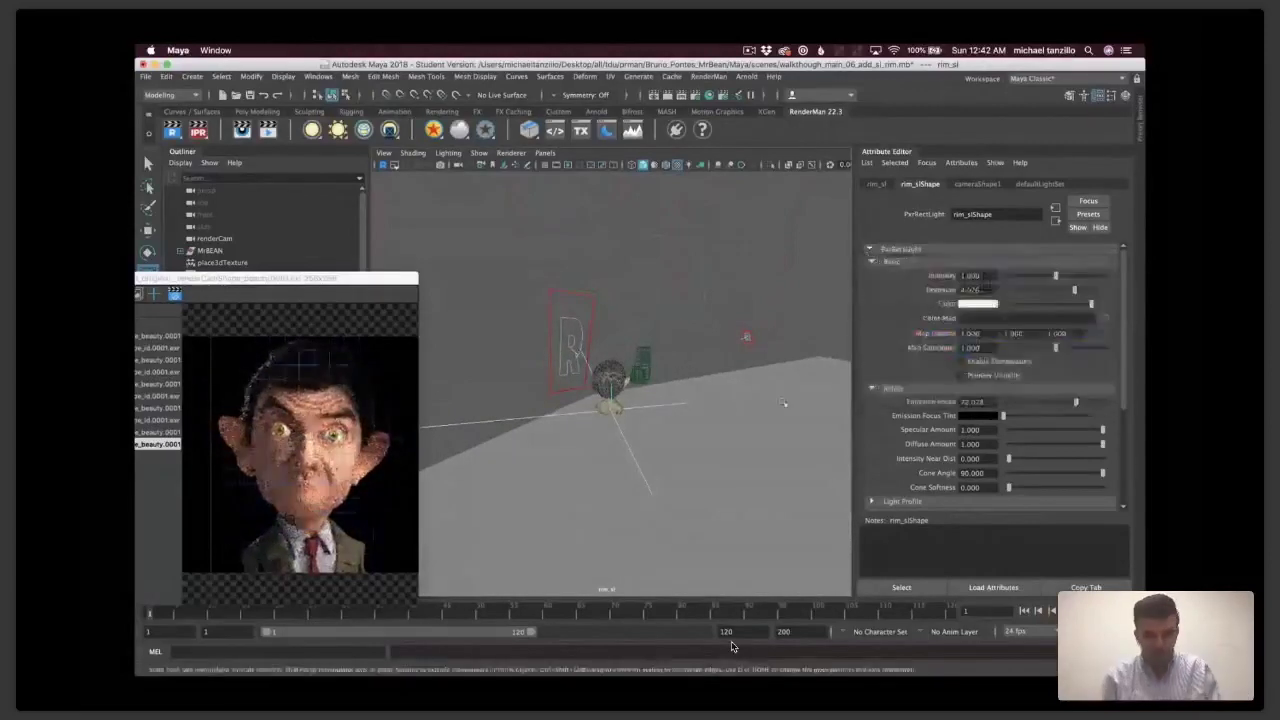
pyautogui.doubleClick(984, 288)
pyautogui.write('81')
pyautogui.press('Return')
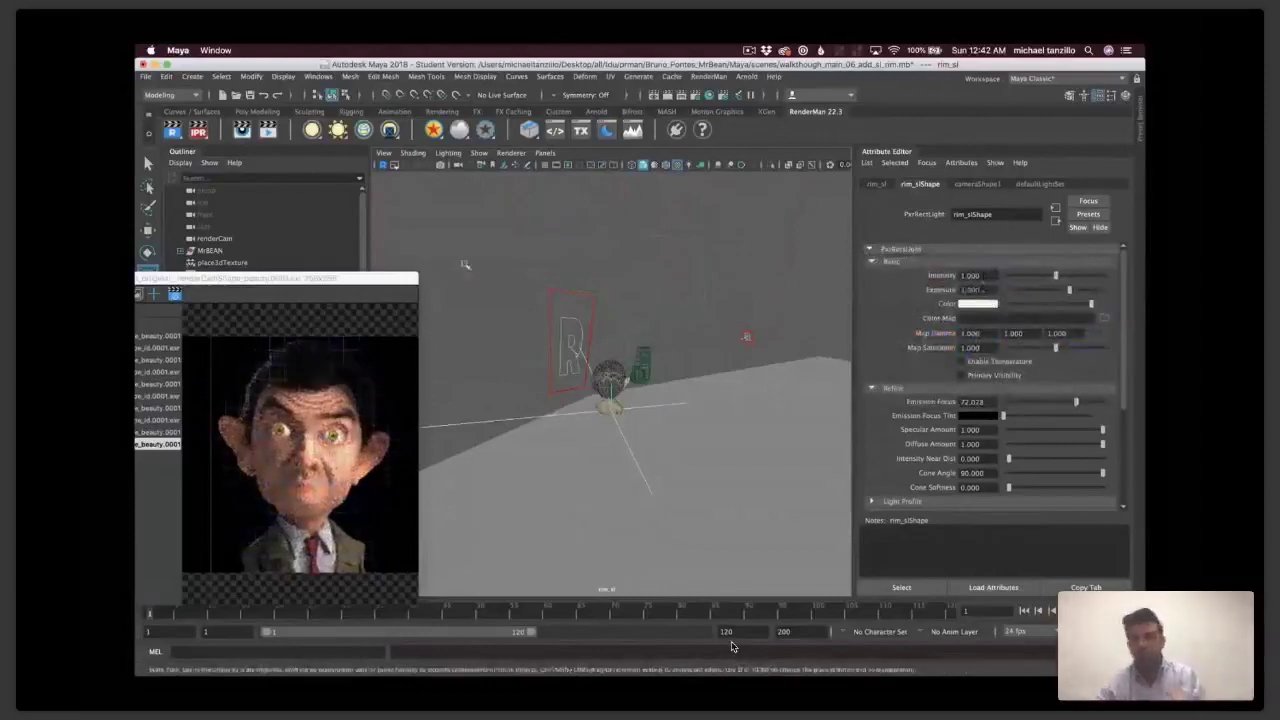
# - Duplicate the rim_sl light and rename the copy rim_sr
pyautogui.click(217, 373)
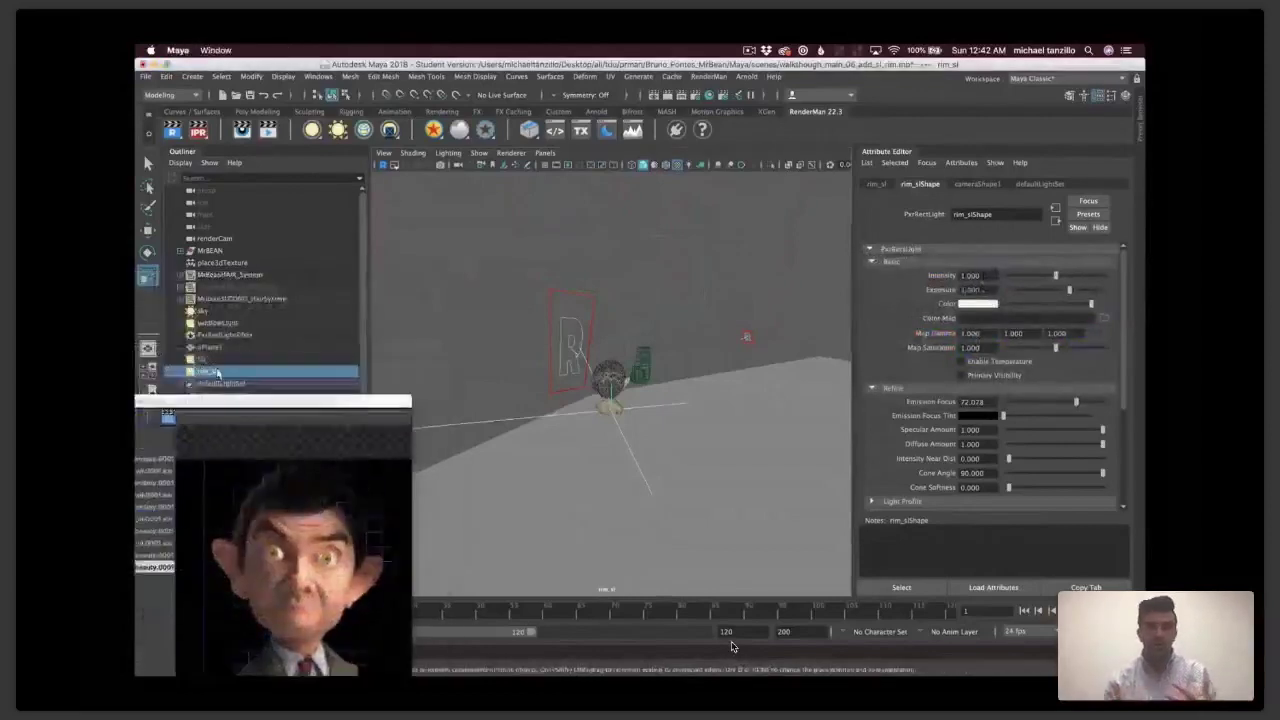
pyautogui.press('super+d')
pyautogui.doubleClick(208, 384)
pyautogui.write('rim_sr')
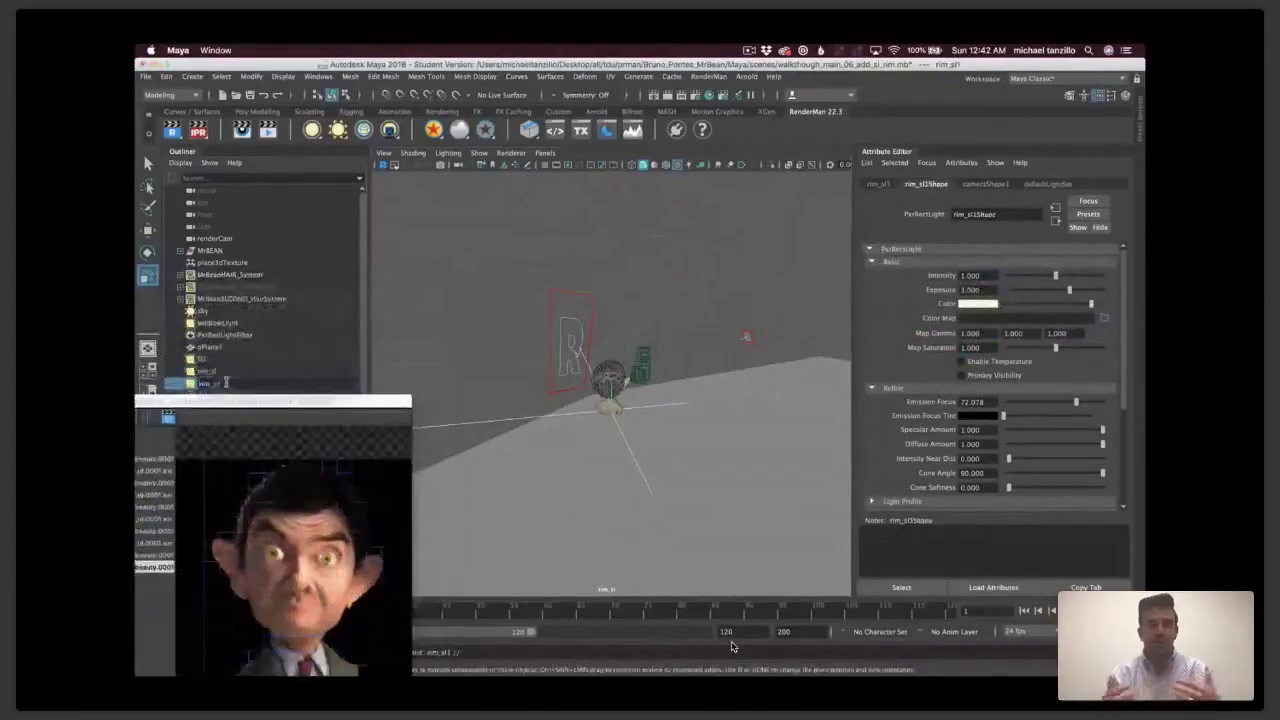
pyautogui.press('Return')
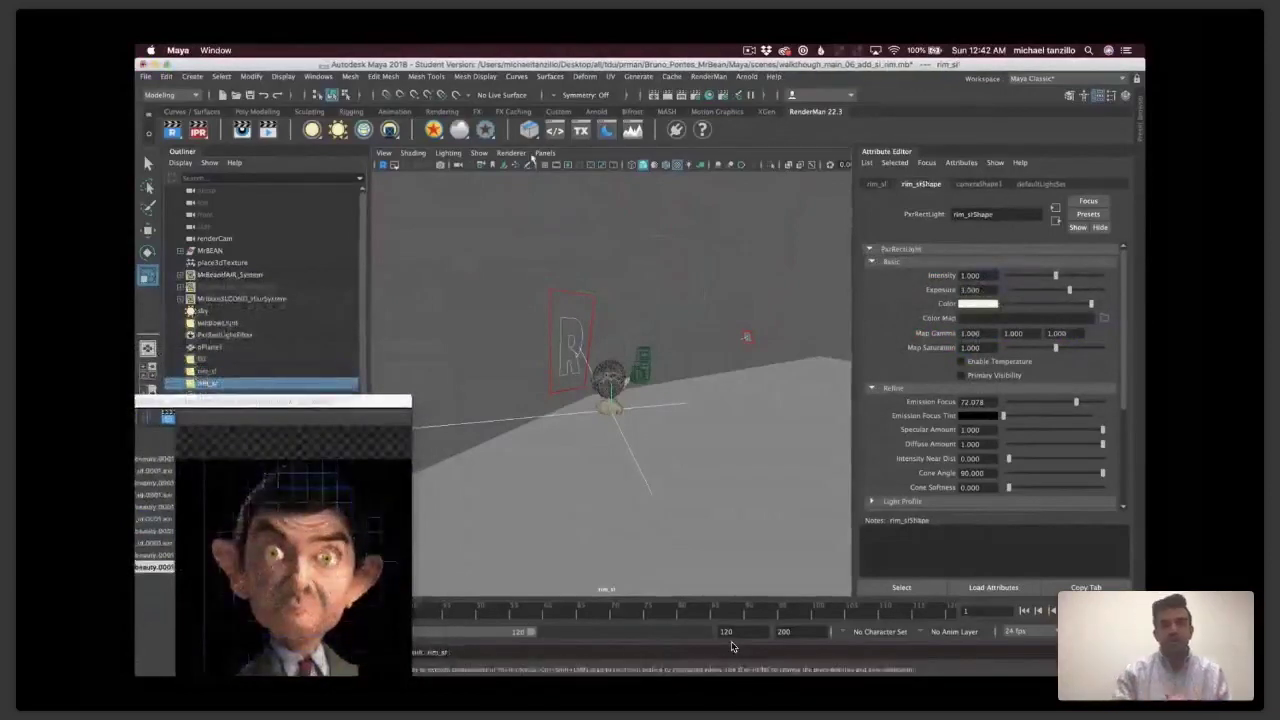
# - Look through the rim_sr light and orbit it around to the other side behind the character
pyautogui.click(545, 153)
pyautogui.click(583, 201)
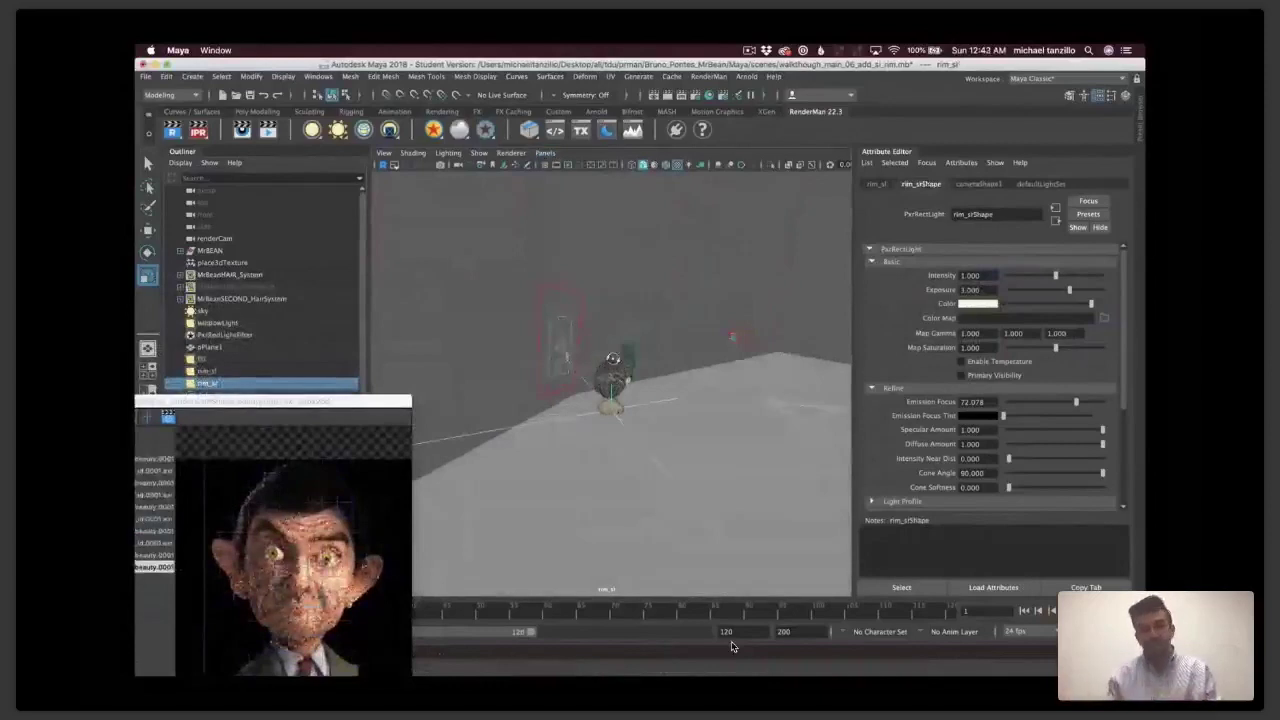
pyautogui.press('[')
pyautogui.press('[')
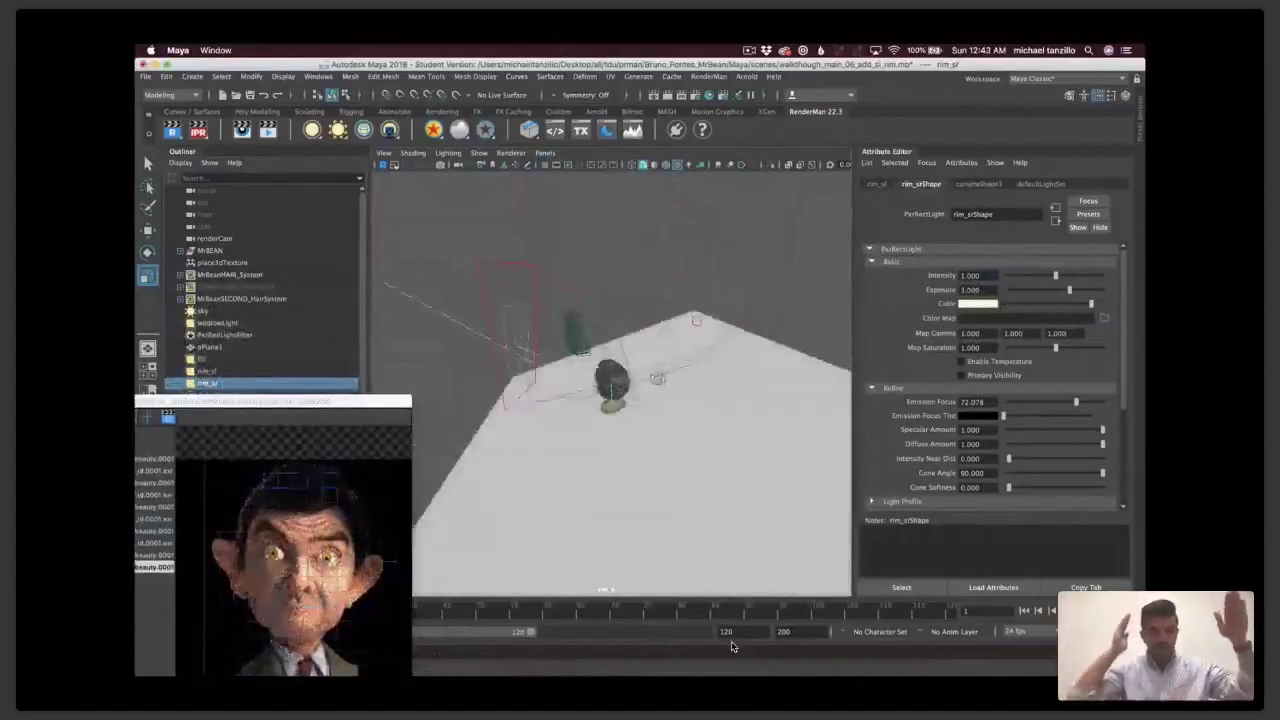
pyautogui.press('[')
pyautogui.press('[')
pyautogui.press('[')
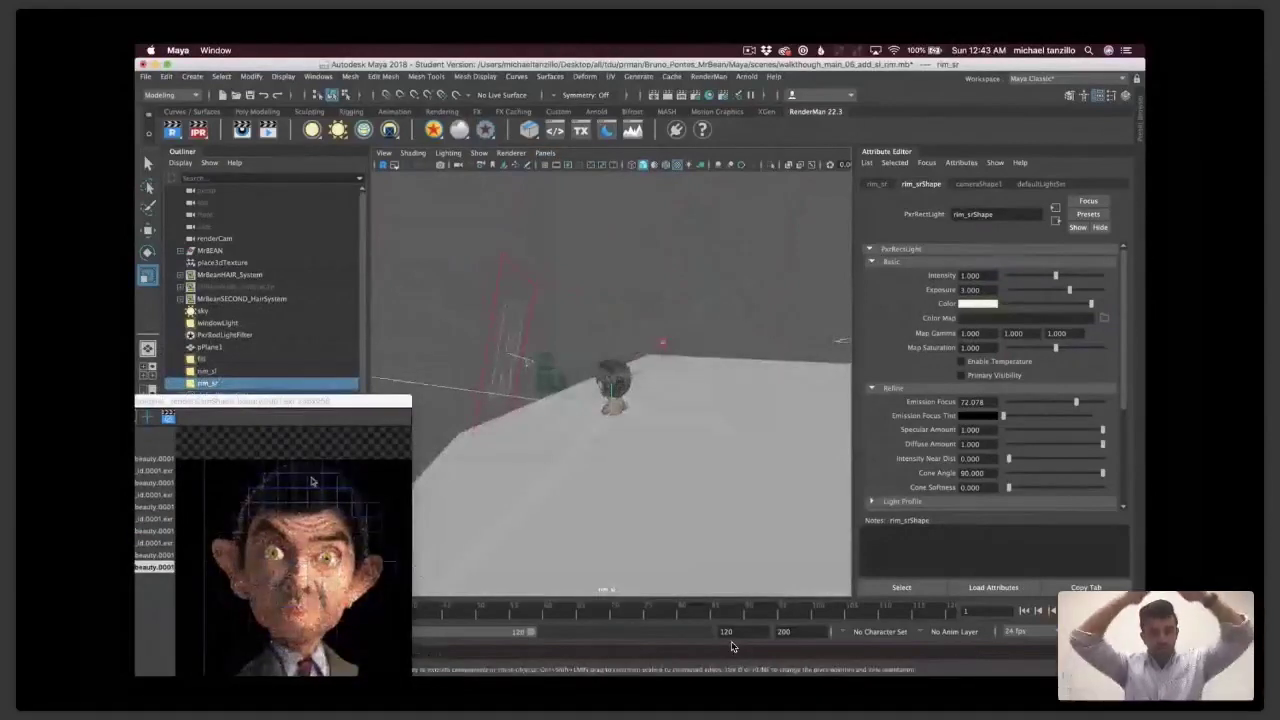
pyautogui.press('[')
pyautogui.press('[')
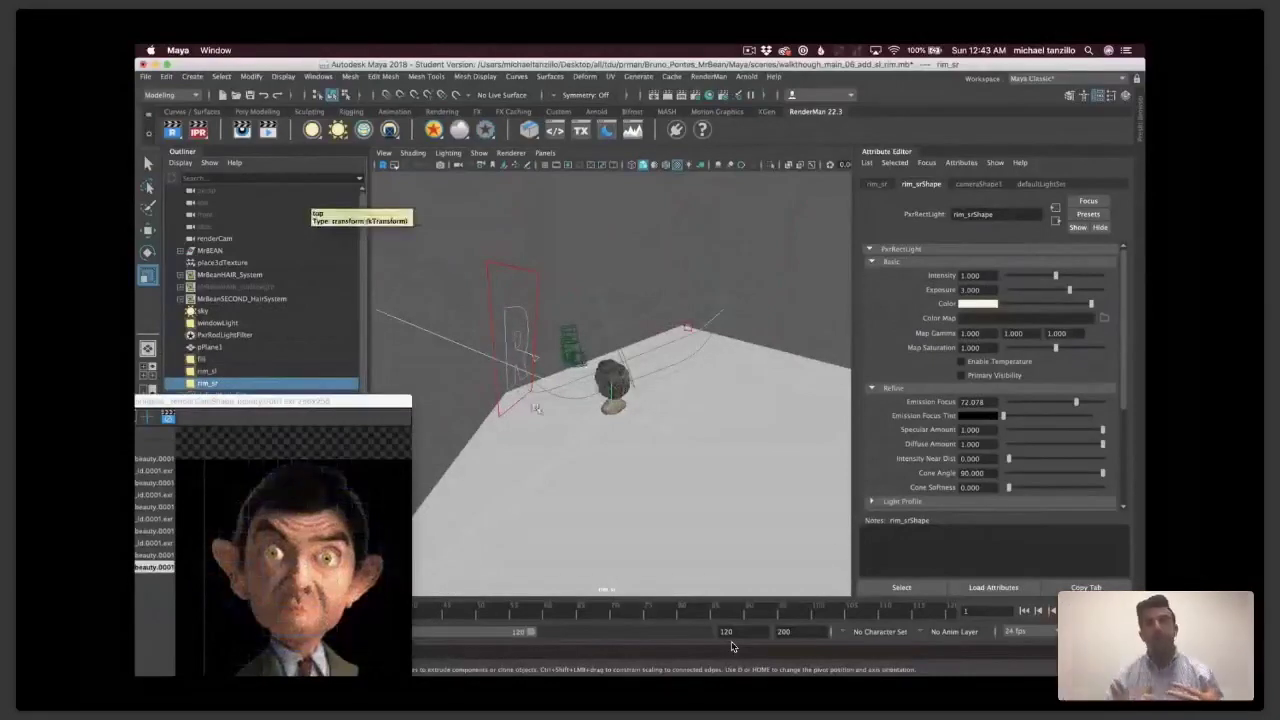
# - Create a polygon plane, raise it above the character's head and scale it up
pyautogui.click(548, 426)
pyautogui.click(199, 77)
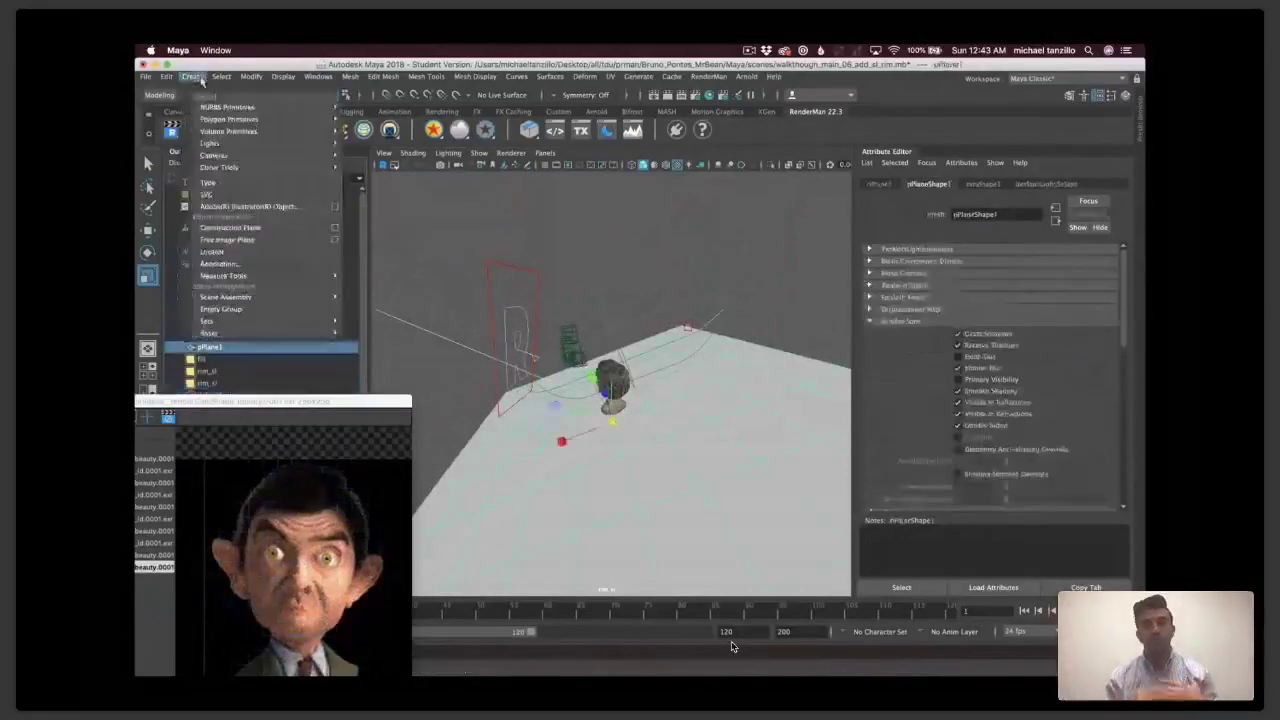
pyautogui.moveTo(230, 120)
pyautogui.click(391, 192)
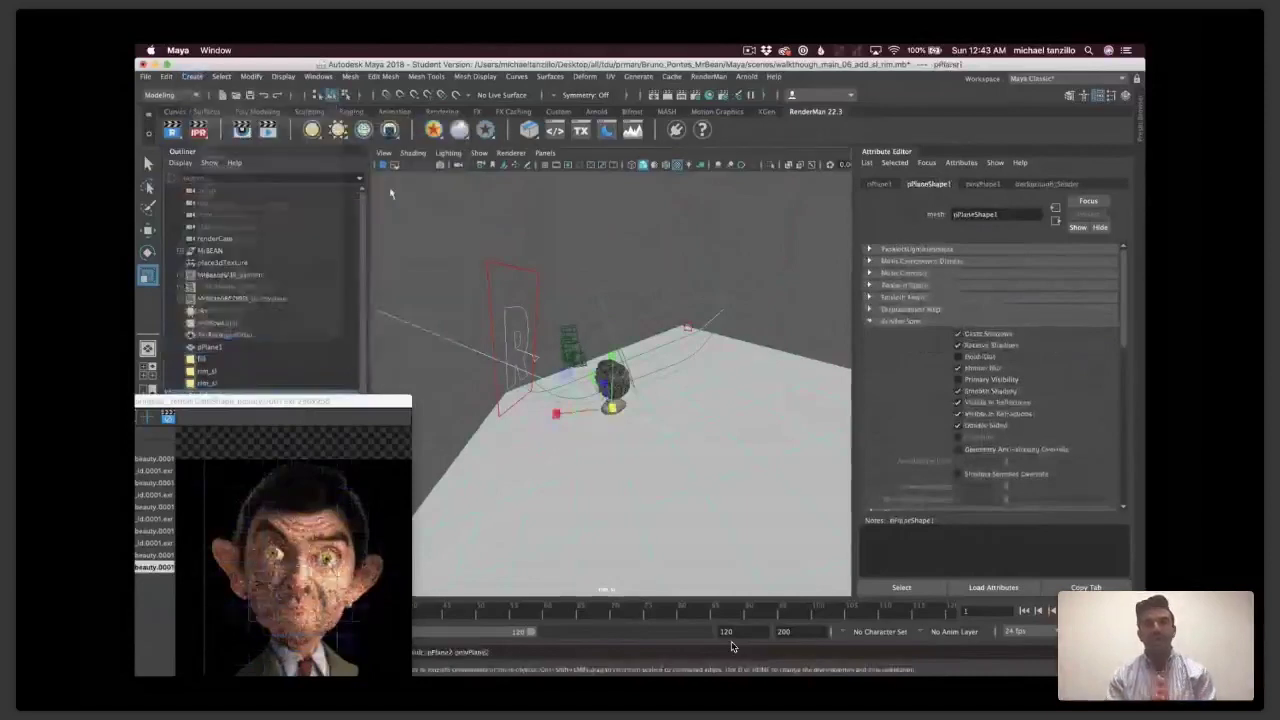
pyautogui.press('w')
pyautogui.moveTo(612, 346); pyautogui.dragTo(618, 230)
pyautogui.press('r')
pyautogui.moveTo(613, 317); pyautogui.dragTo(690, 317)
# - Assign a new PxrConstant material to the plane above the head
pyautogui.moveTo(661, 317); pyautogui.dragTo(709, 613, button='right')
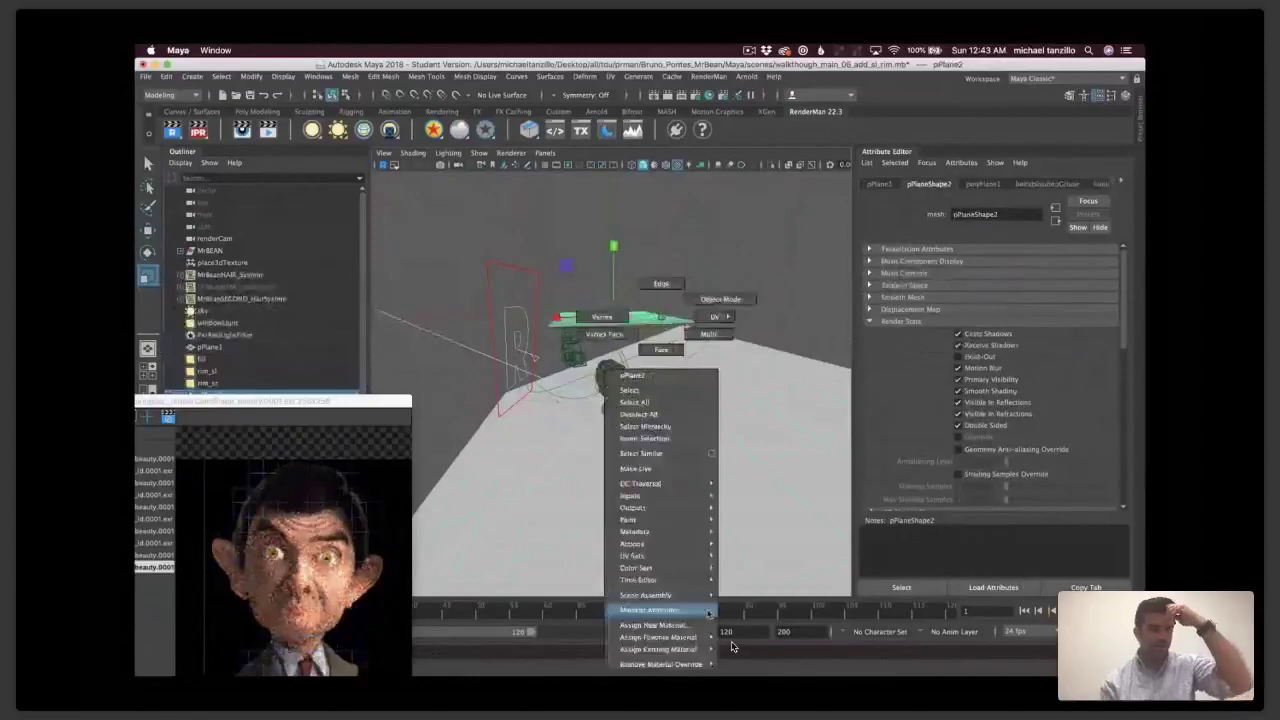
pyautogui.click(655, 625)
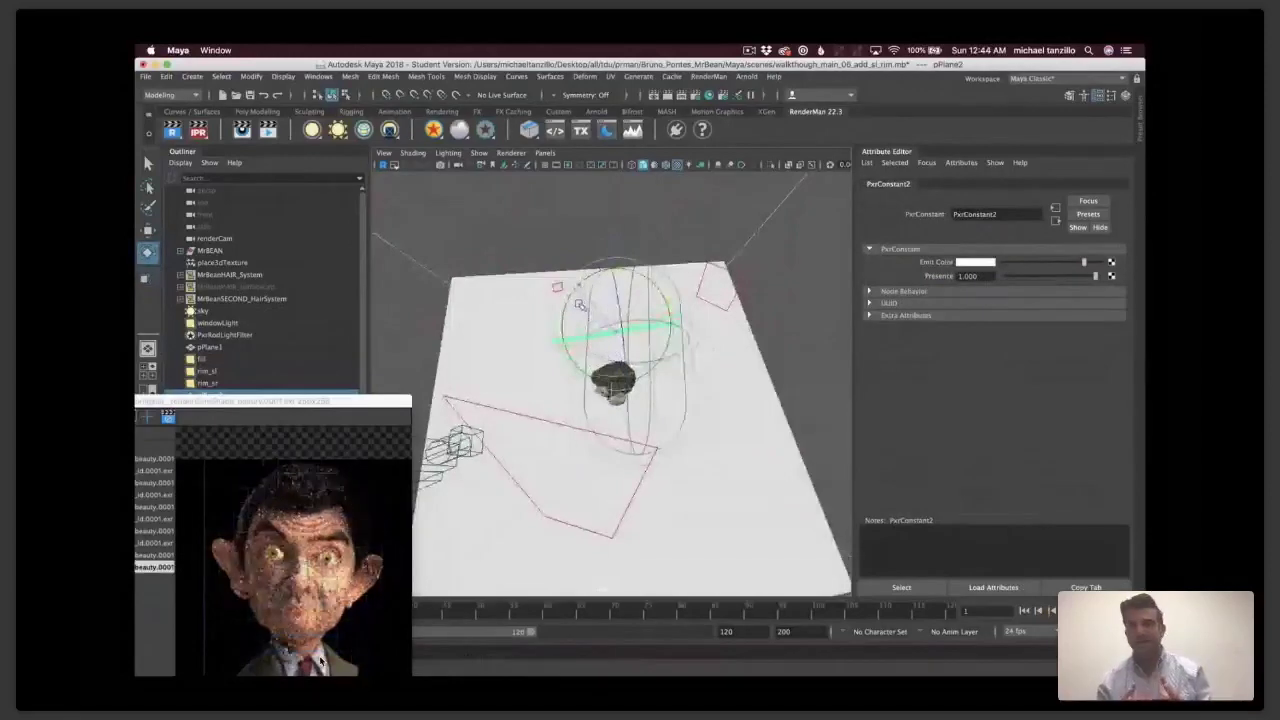
pyautogui.moveTo(321, 487)
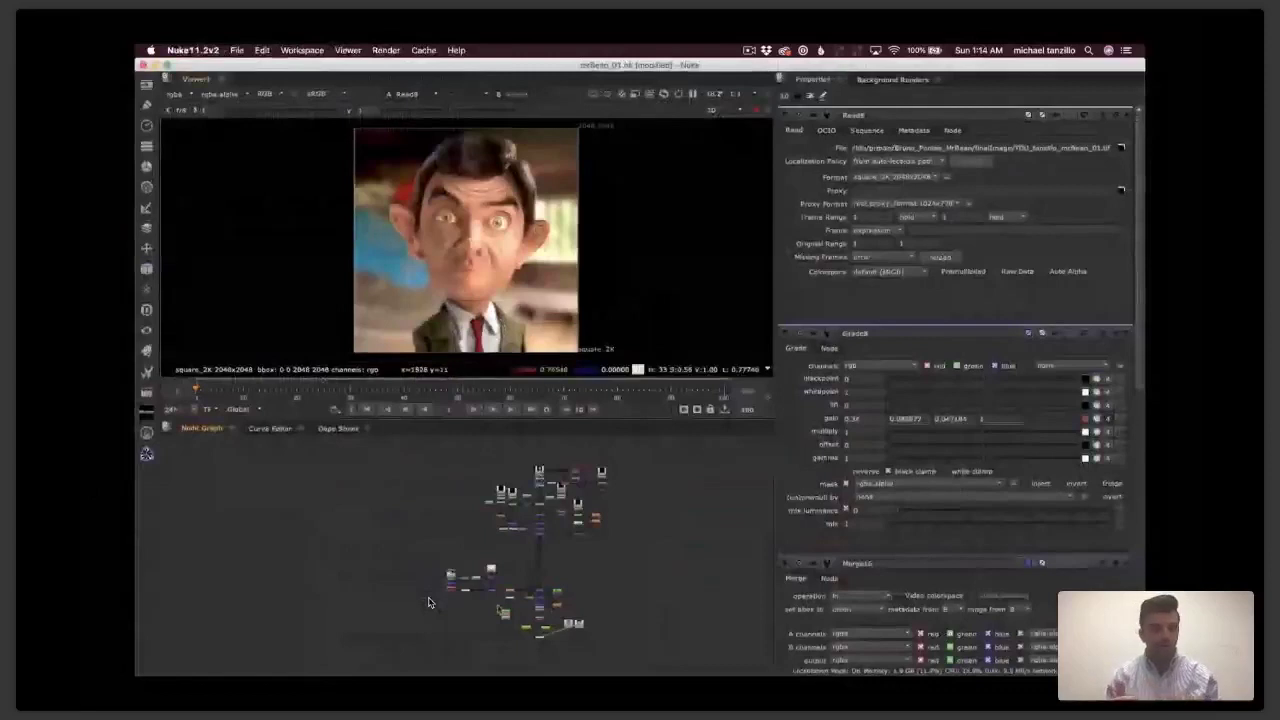
# - Switch to the Nuke composite and view the HDRI panorama feeding the background branch
pyautogui.moveTo(424, 604); pyautogui.dragTo(535, 545)
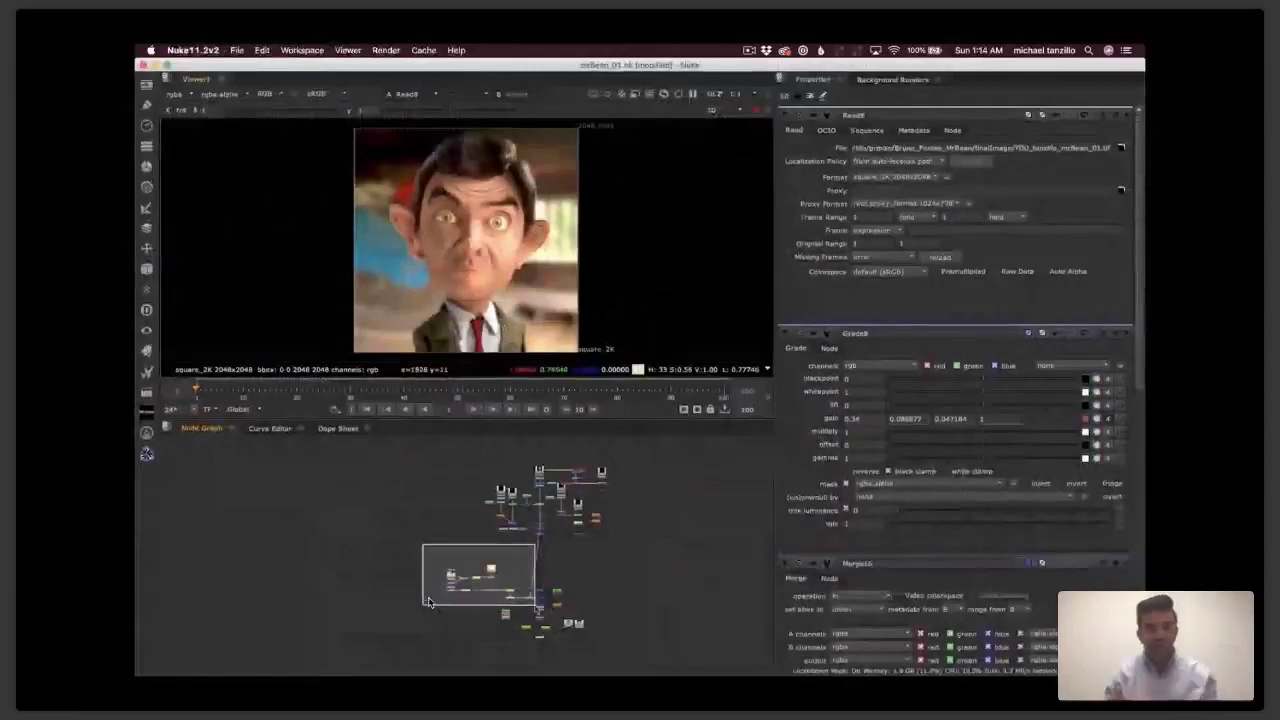
pyautogui.press('f')
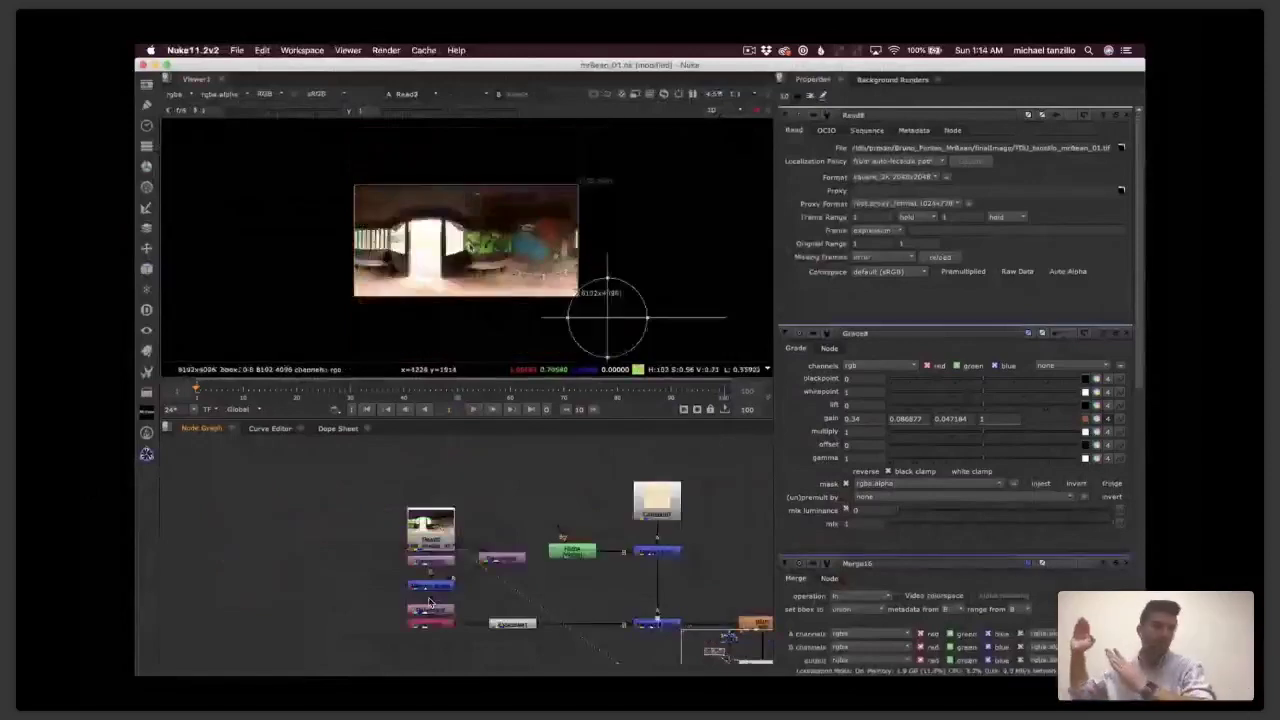
pyautogui.press('f')
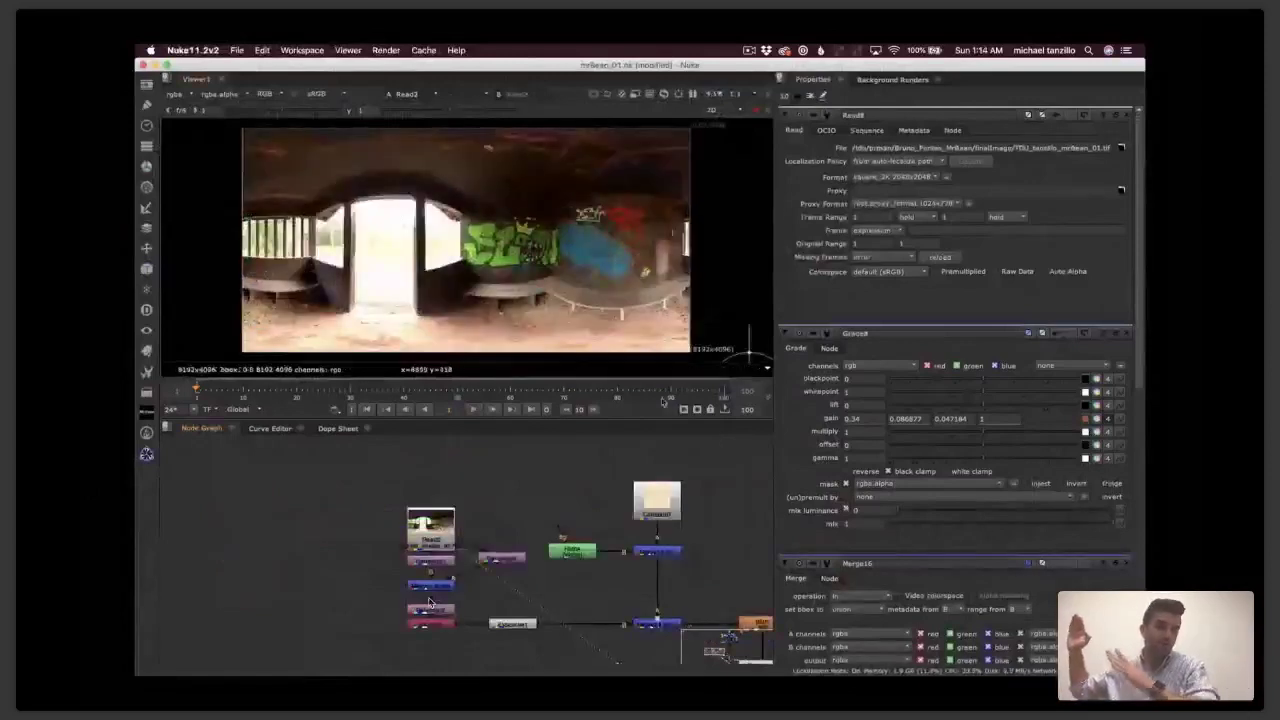
# - View the two transformed copies of the panorama and the merge that joins them into one background
pyautogui.press('1')
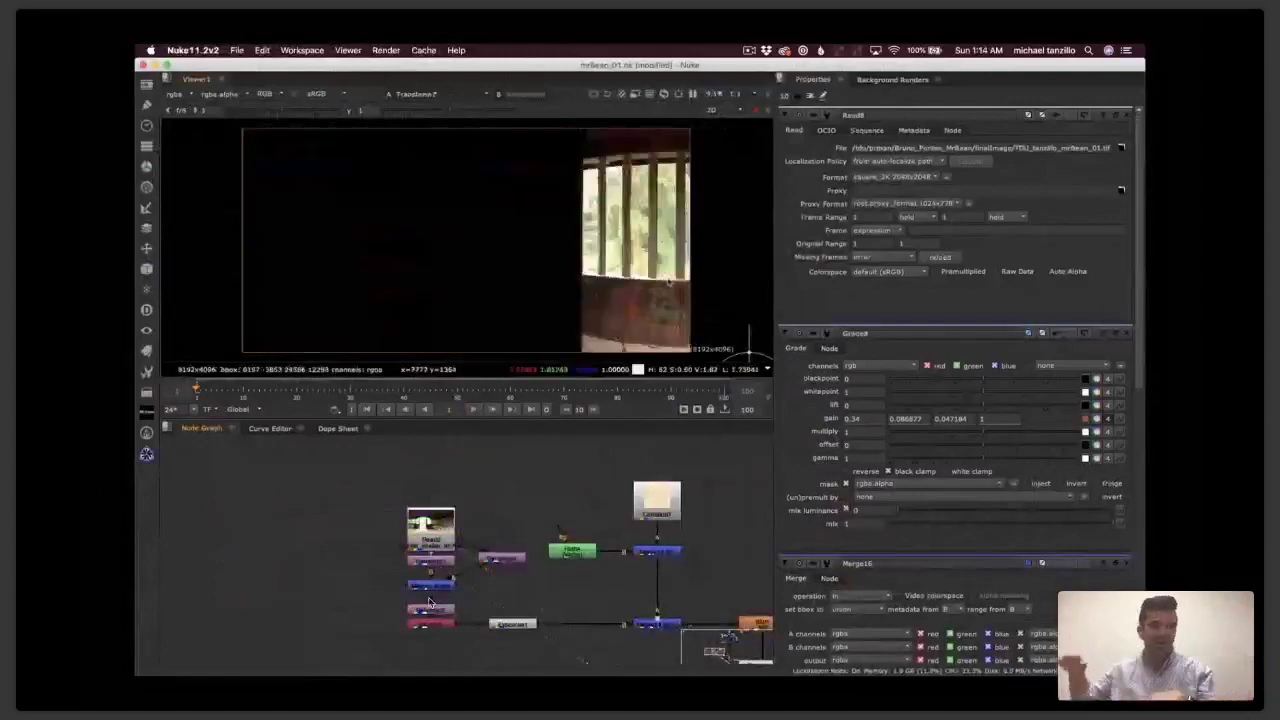
pyautogui.click(499, 565)
pyautogui.press('1')
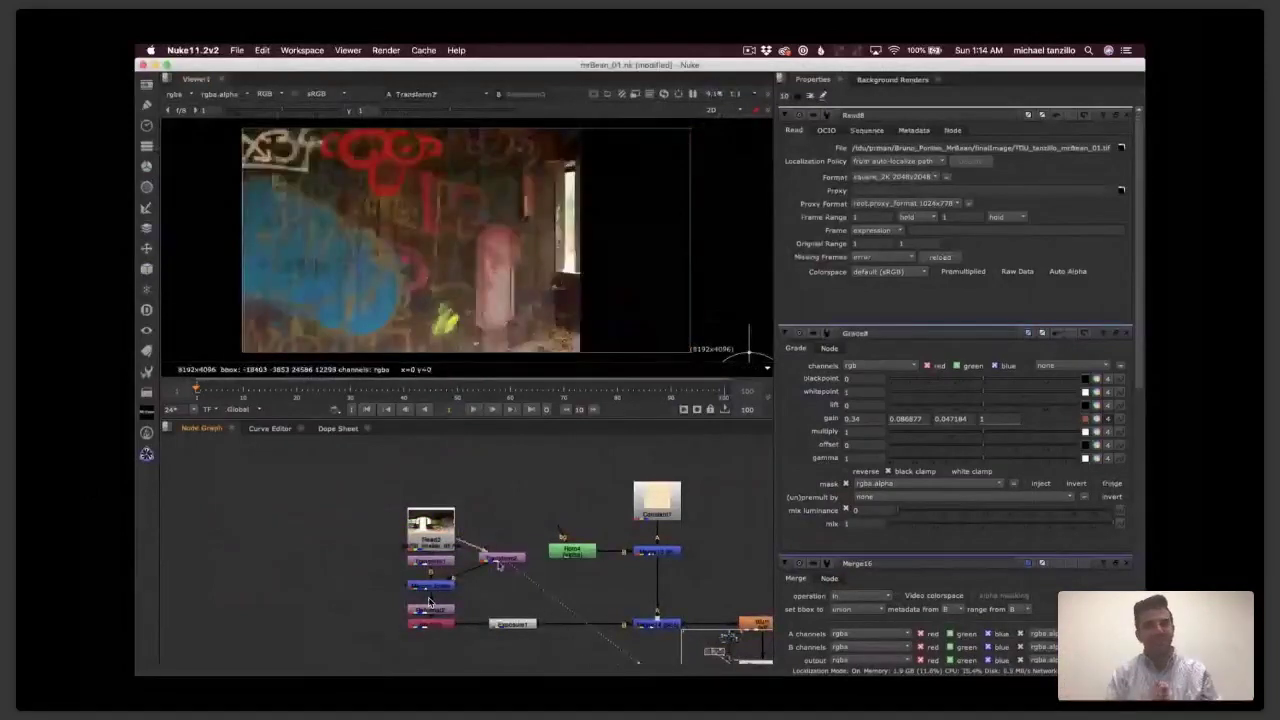
pyautogui.click(432, 587)
pyautogui.press('1')
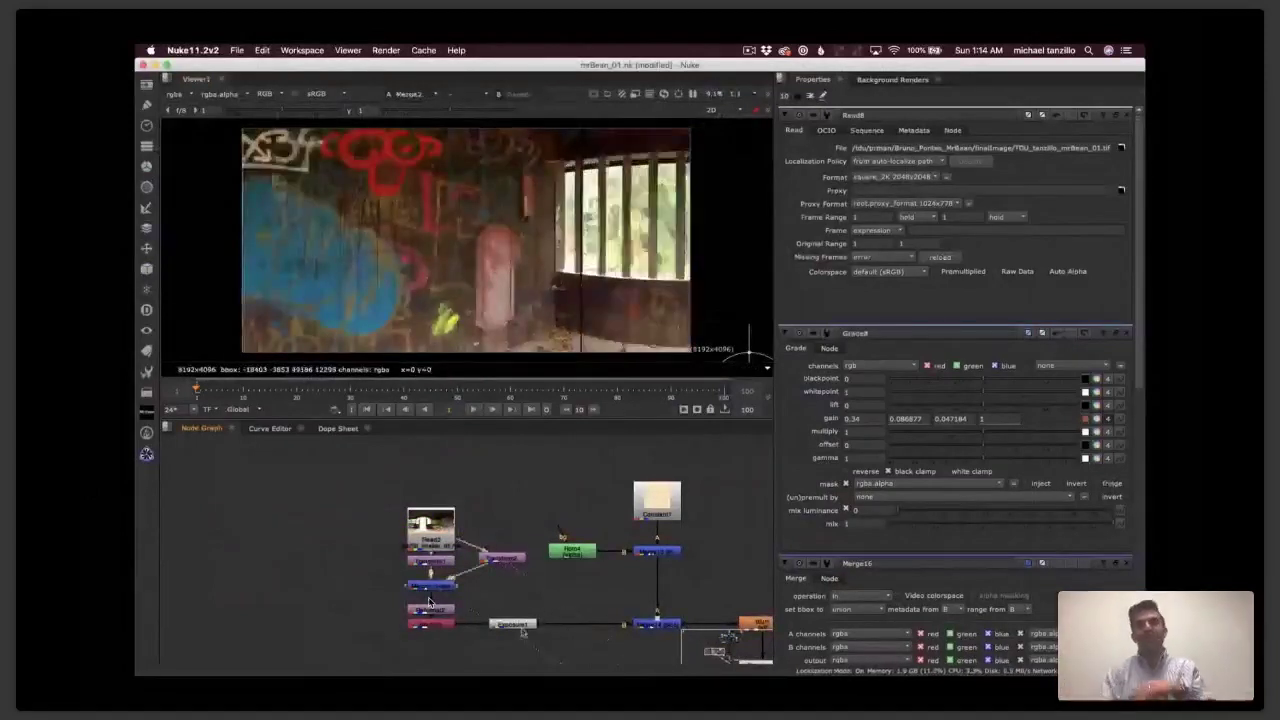
# - View the blurred background and the merge that places the character over it
pyautogui.click(757, 624)
pyautogui.press('1')
pyautogui.moveTo(630, 477); pyautogui.dragTo(165, 418, button='middle')
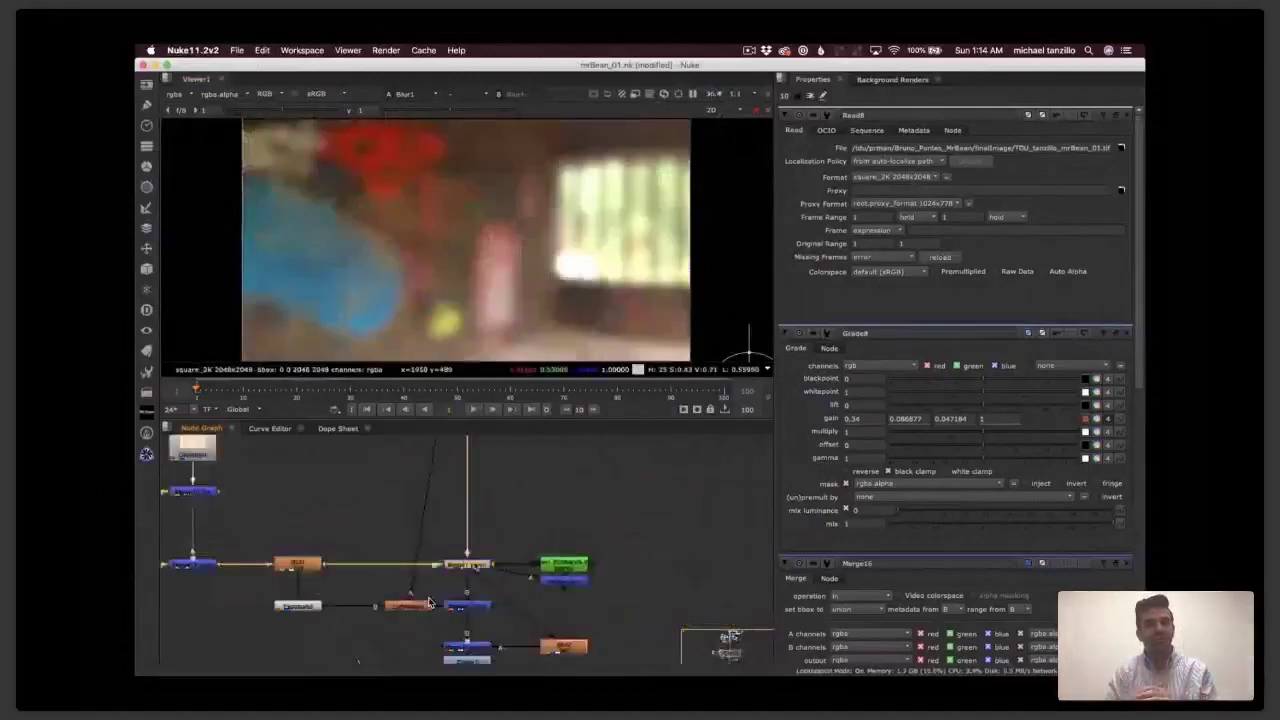
pyautogui.press('1')
pyautogui.press('f')
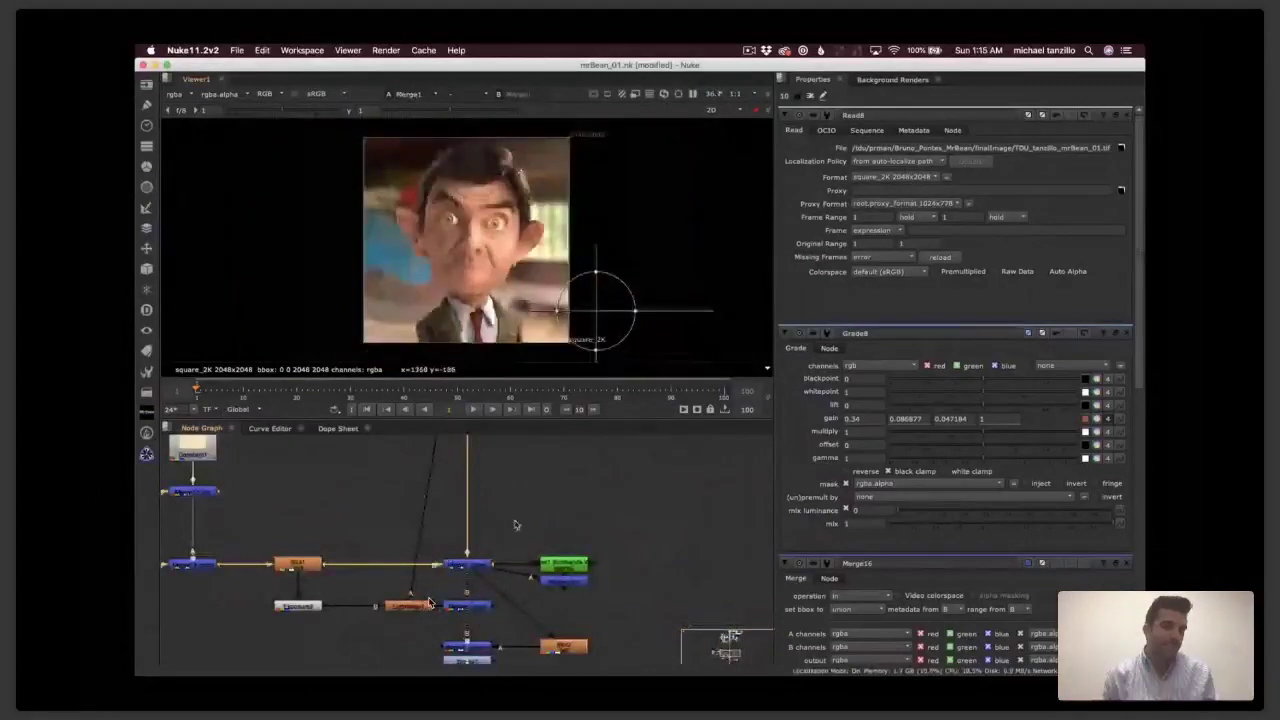
# - View the character's beauty render from the Read node and inspect the face and suit up close
pyautogui.moveTo(516, 525); pyautogui.dragTo(516, 601, button='middle')
pyautogui.moveTo(431, 445); pyautogui.dragTo(429, 602, button='middle')
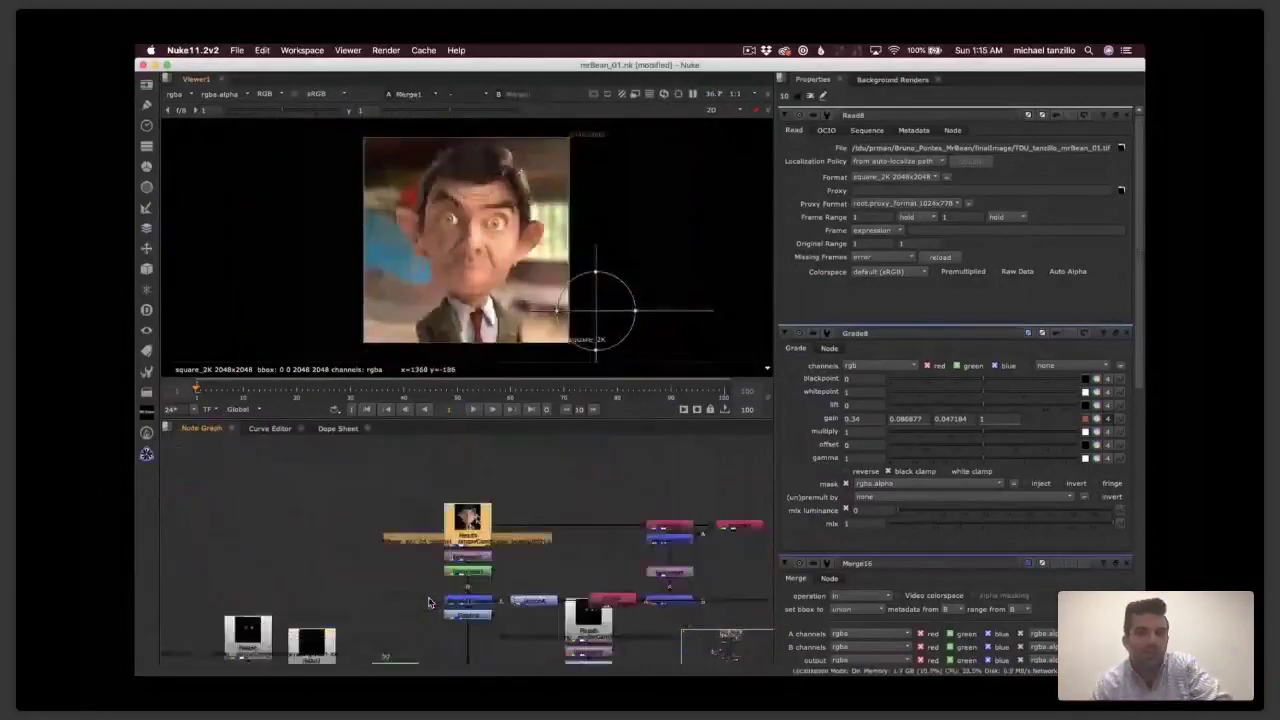
pyautogui.press('1')
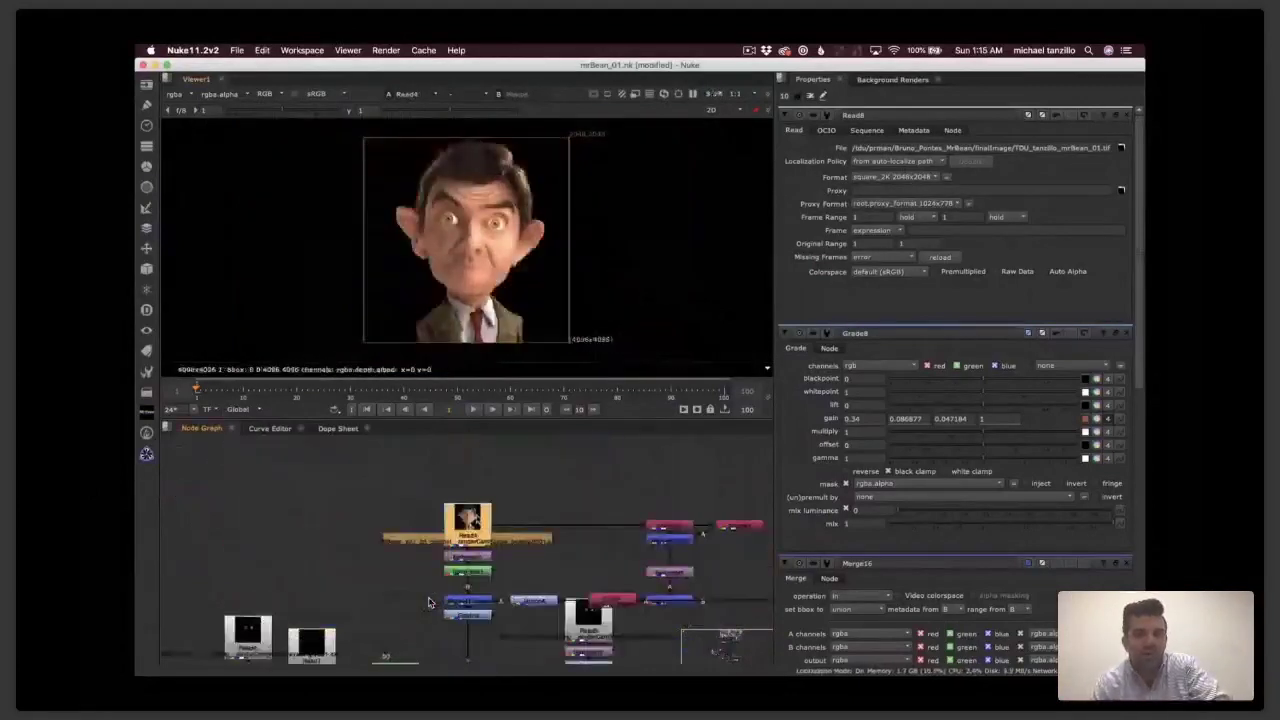
pyautogui.scroll(5, 482, 310)
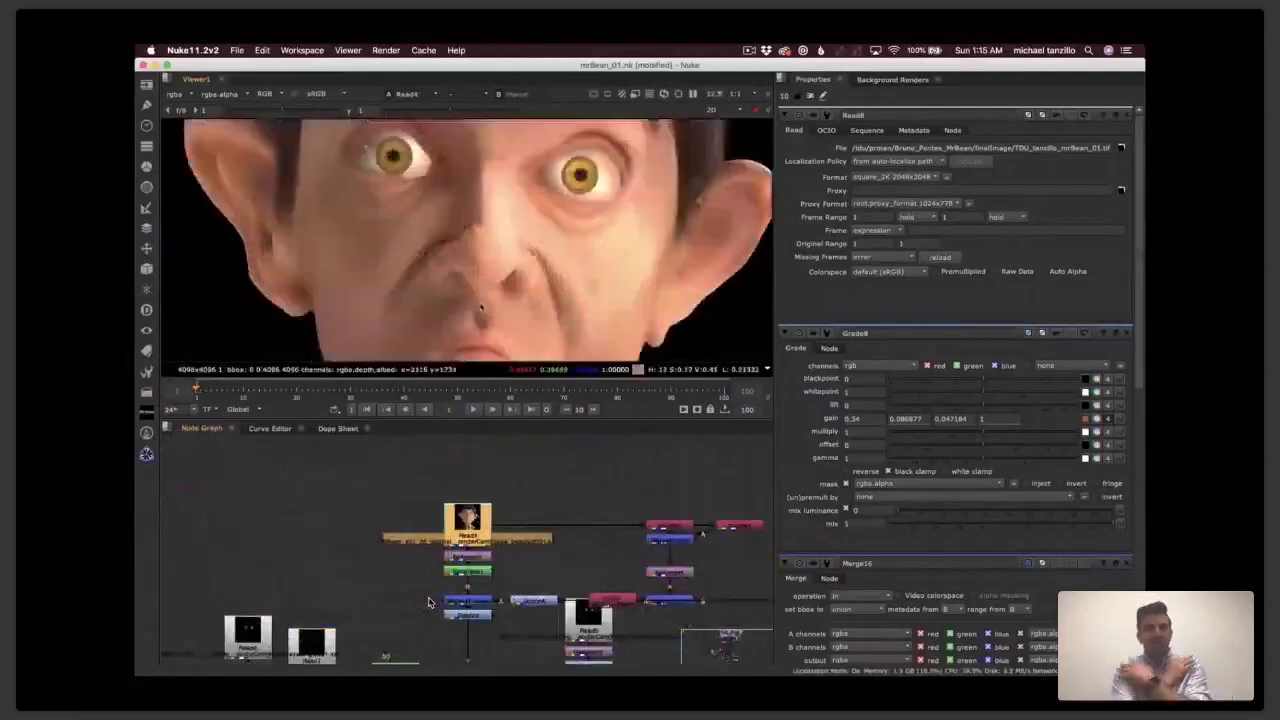
pyautogui.moveTo(481, 308); pyautogui.dragTo(521, 192, button='middle')
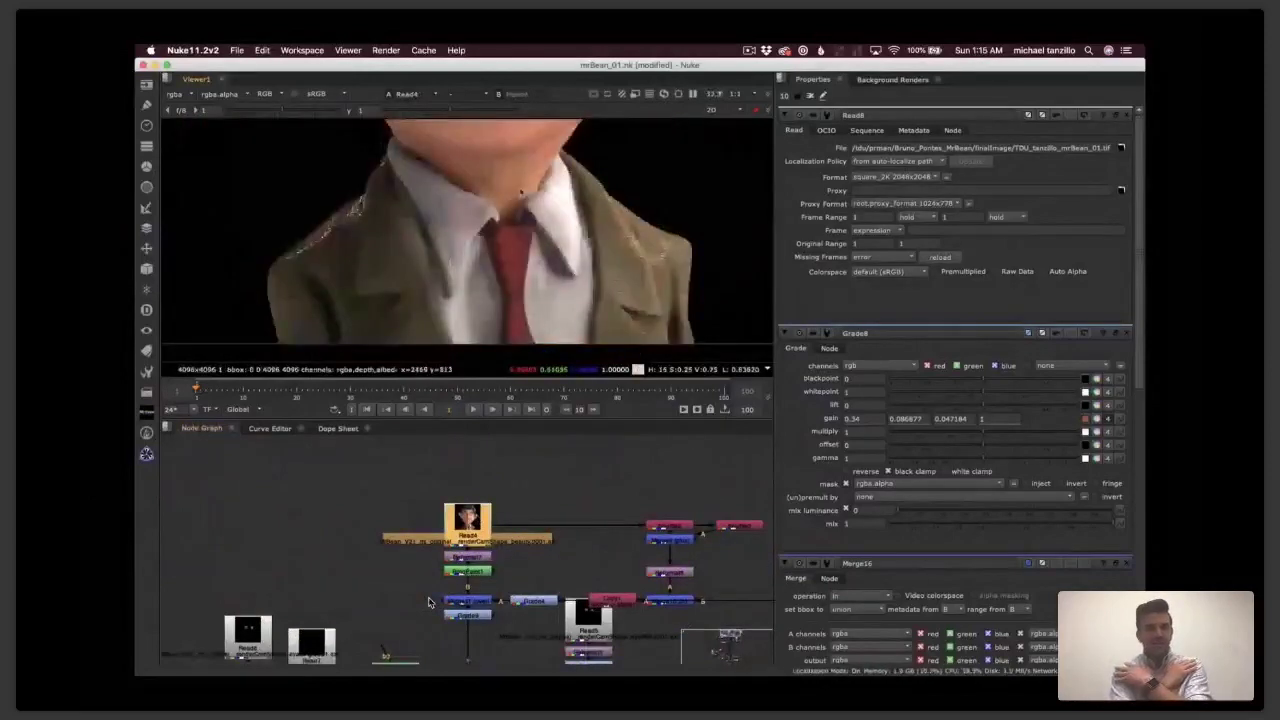
# - View the directSpecular pass through the Shuffle2 node, and set its input back to directDiffuse
pyautogui.doubleClick(661, 527)
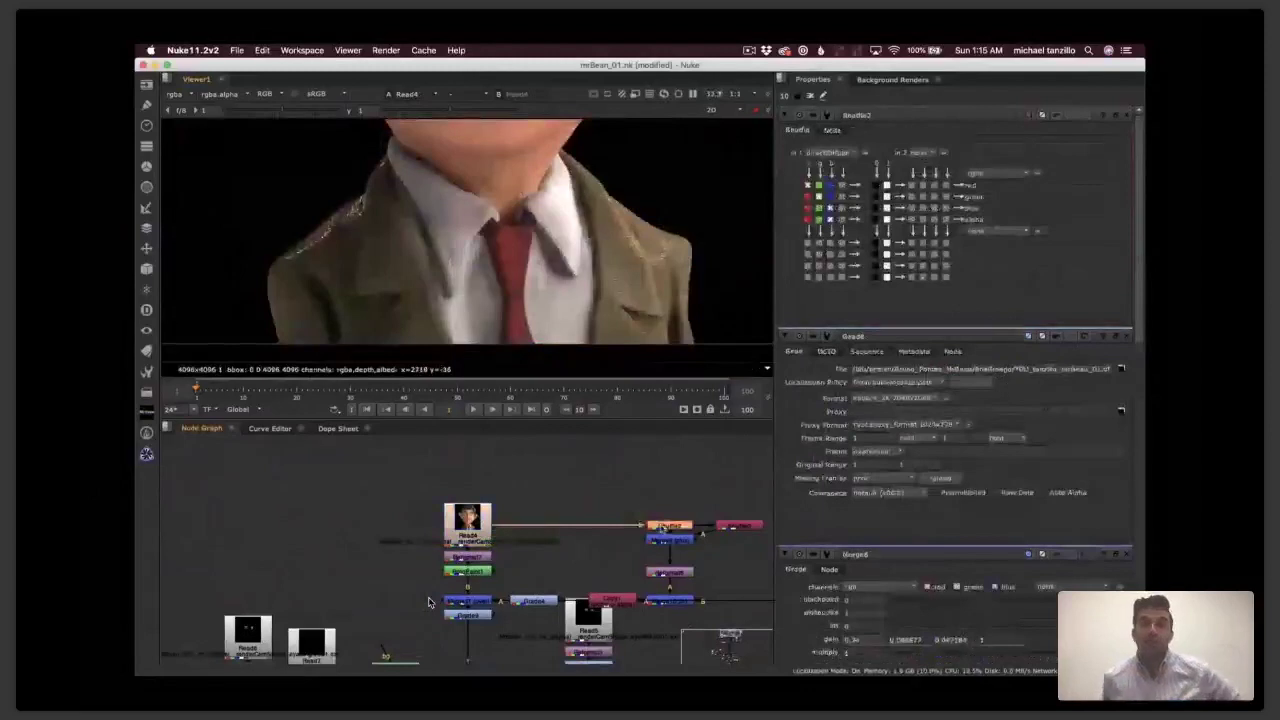
pyautogui.click(830, 153)
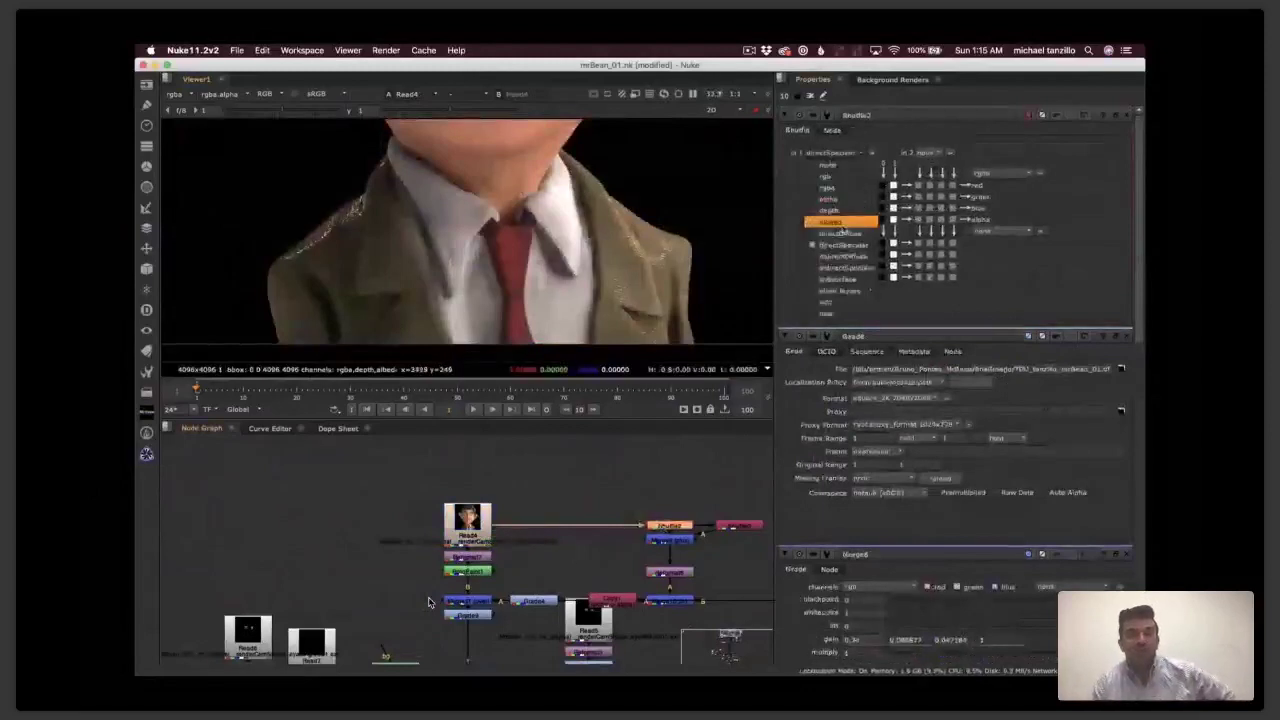
pyautogui.click(842, 223)
pyautogui.press('1')
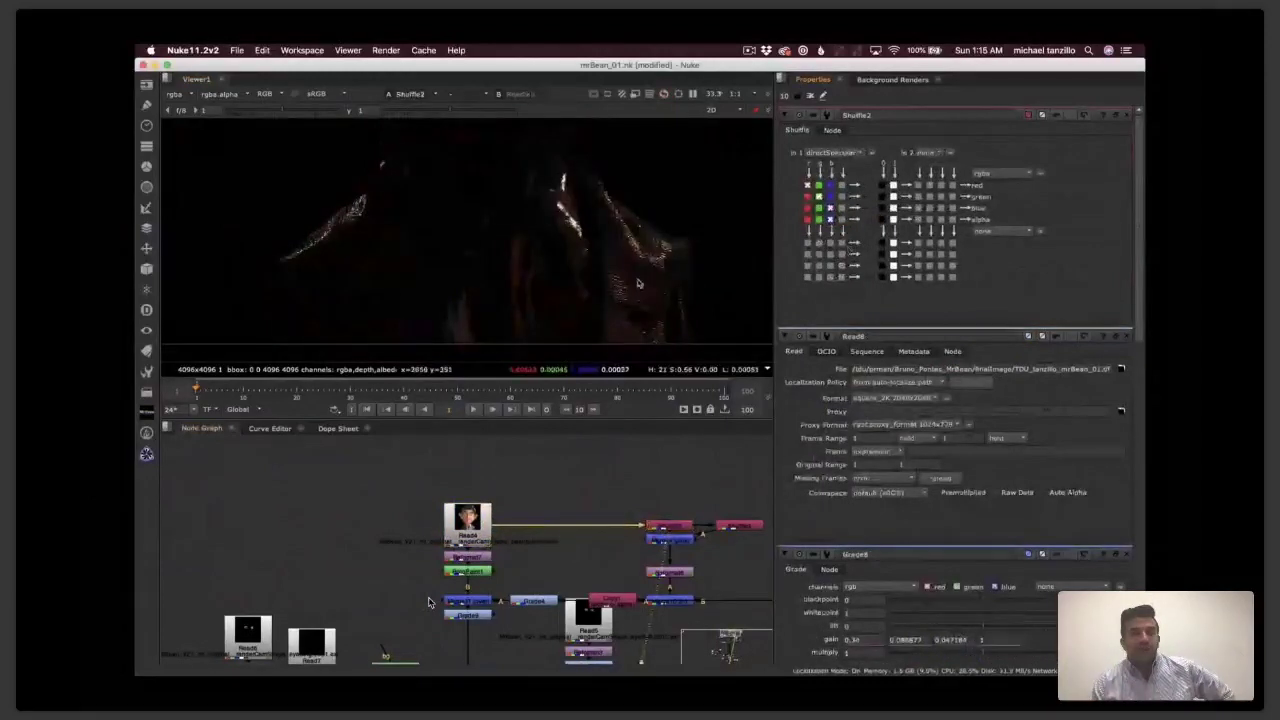
pyautogui.click(828, 152)
pyautogui.click(840, 233)
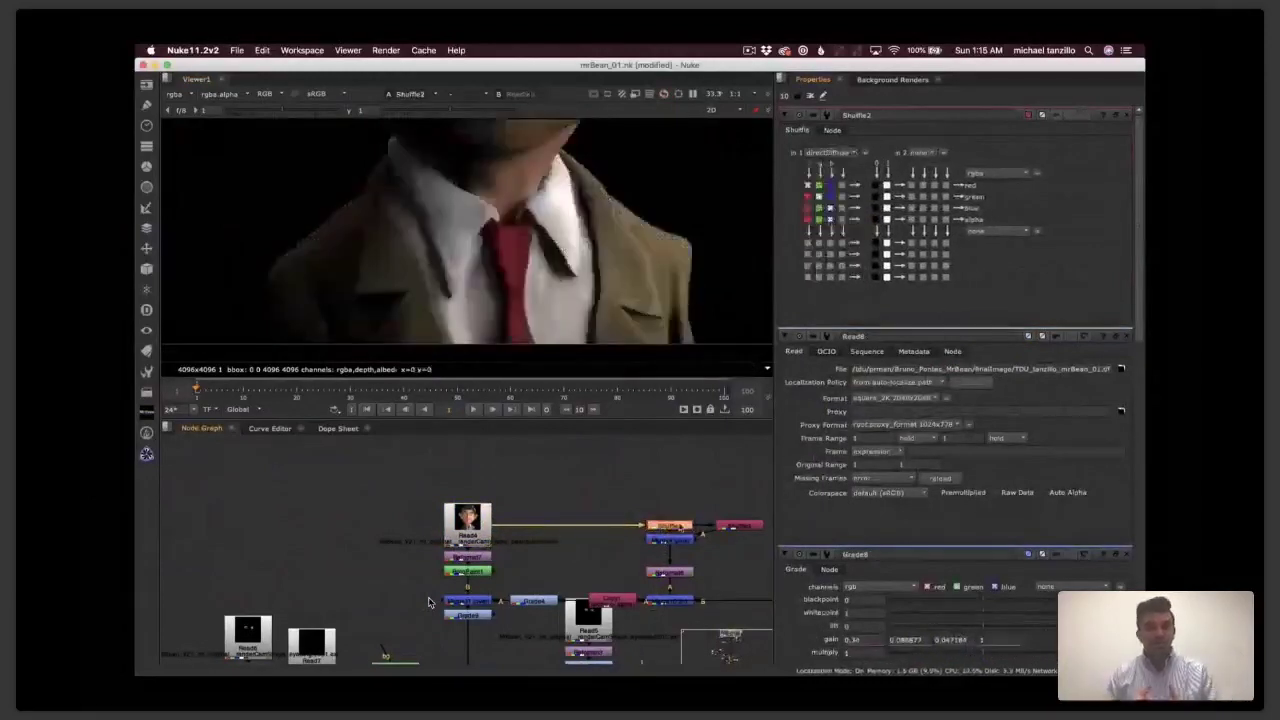
# - View the indirectDiffuse pass in the second shuffle node and the merge combining it with the direct diffuse
pyautogui.doubleClick(739, 525)
pyautogui.press('1')
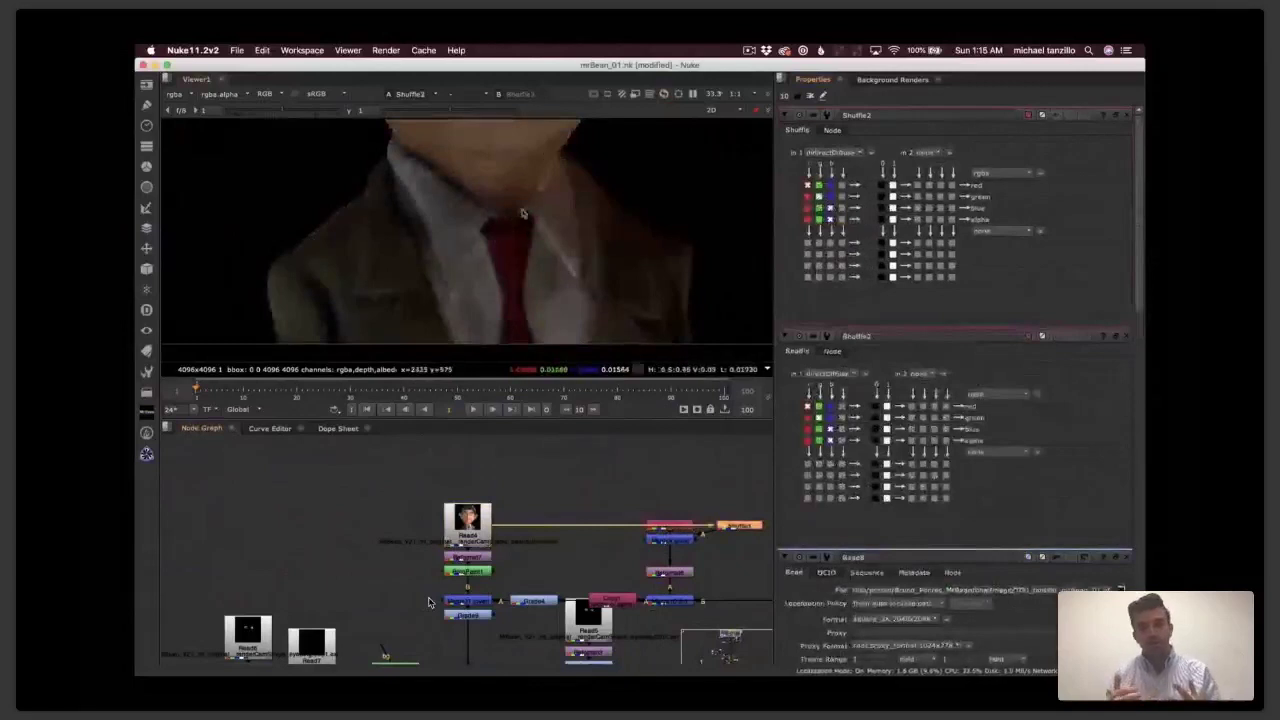
pyautogui.click(680, 543)
pyautogui.press('1')
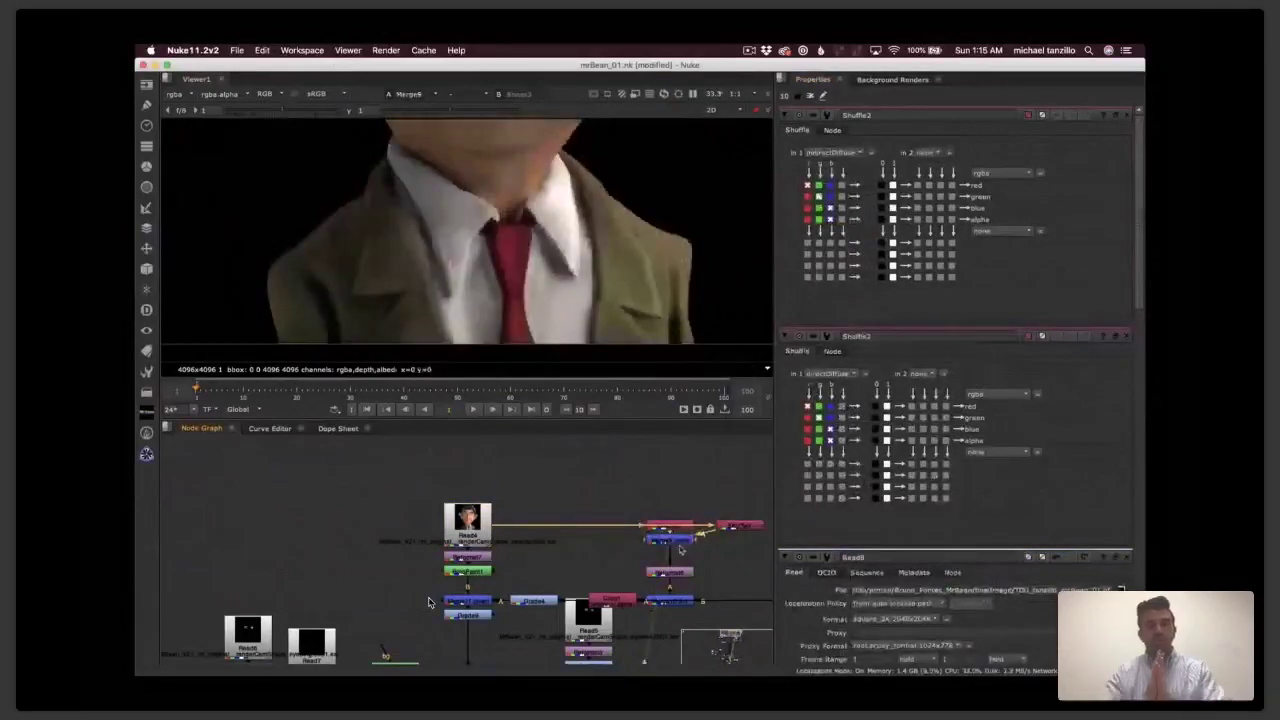
# - Open the settings of the diffuse merge, the reformat and the Merge10 node, and view the Merge10 output
pyautogui.click(700, 535)
pyautogui.press('2')
pyautogui.press('m')
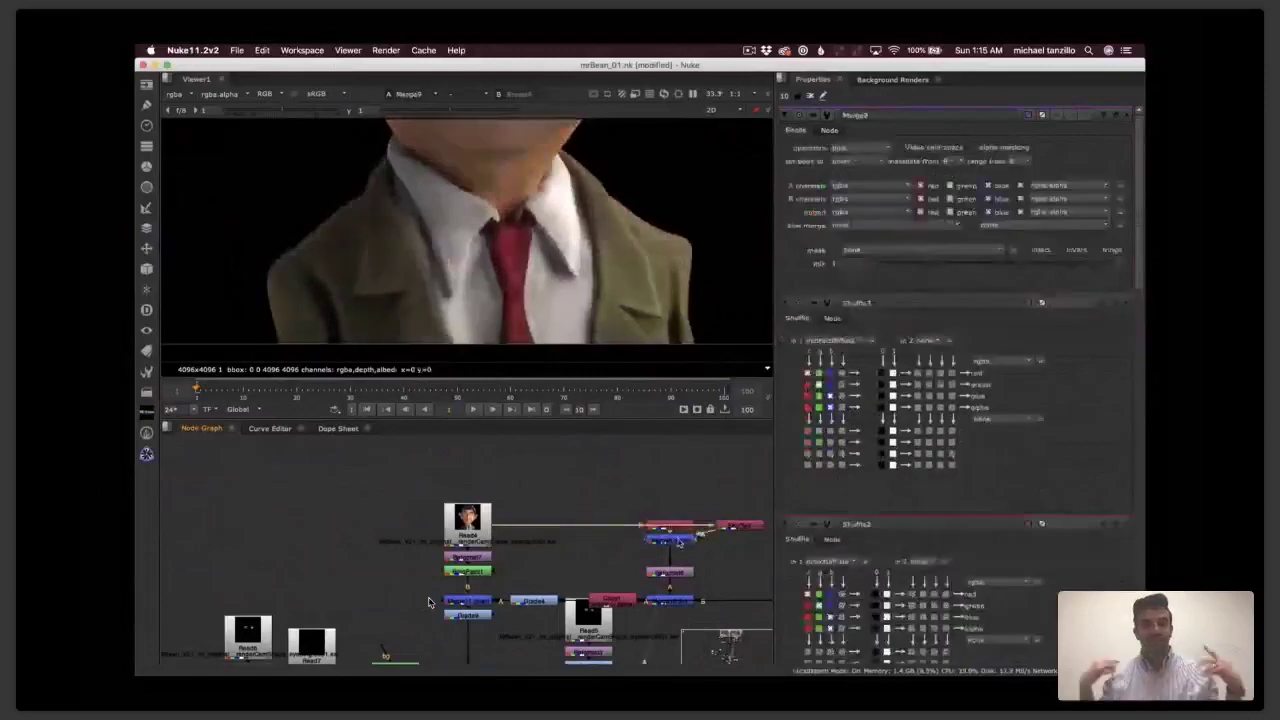
pyautogui.doubleClick(672, 573)
pyautogui.doubleClick(673, 604)
pyautogui.press('1')
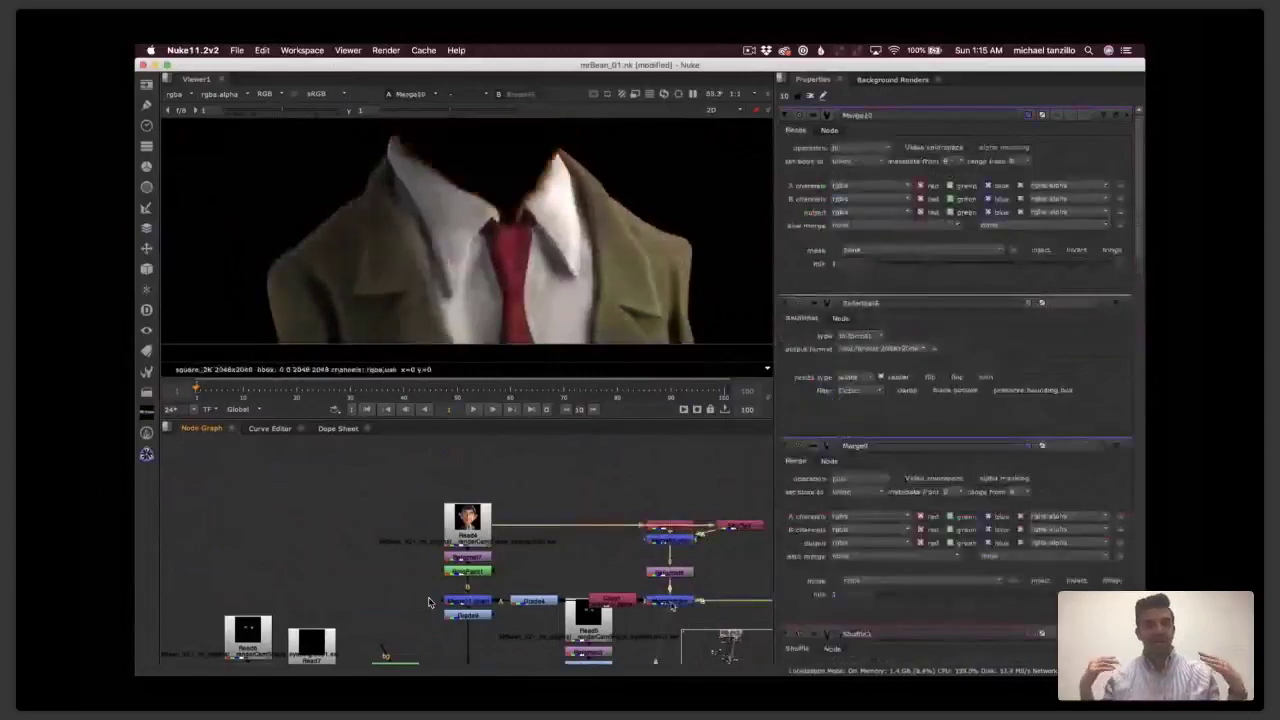
# - View the suit in the Copy1, Grade4 and Merge11 nodes and open the copy and grade settings
pyautogui.press('k')
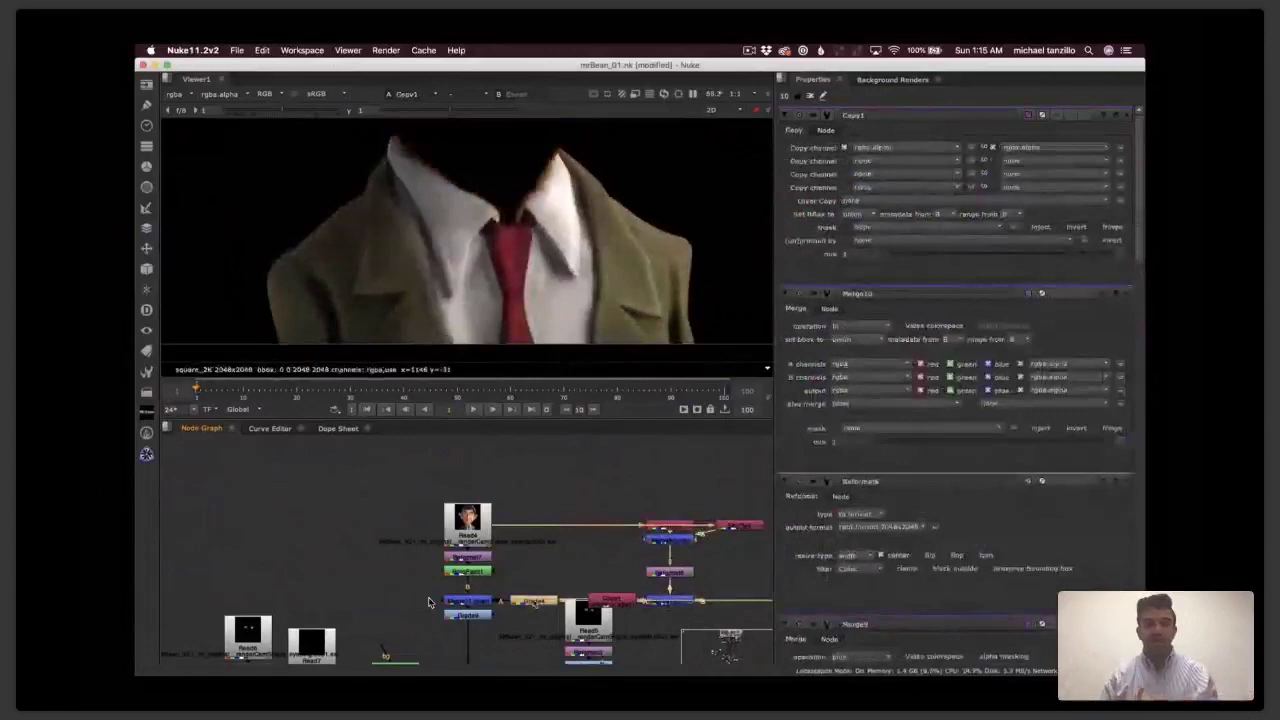
pyautogui.press('1')
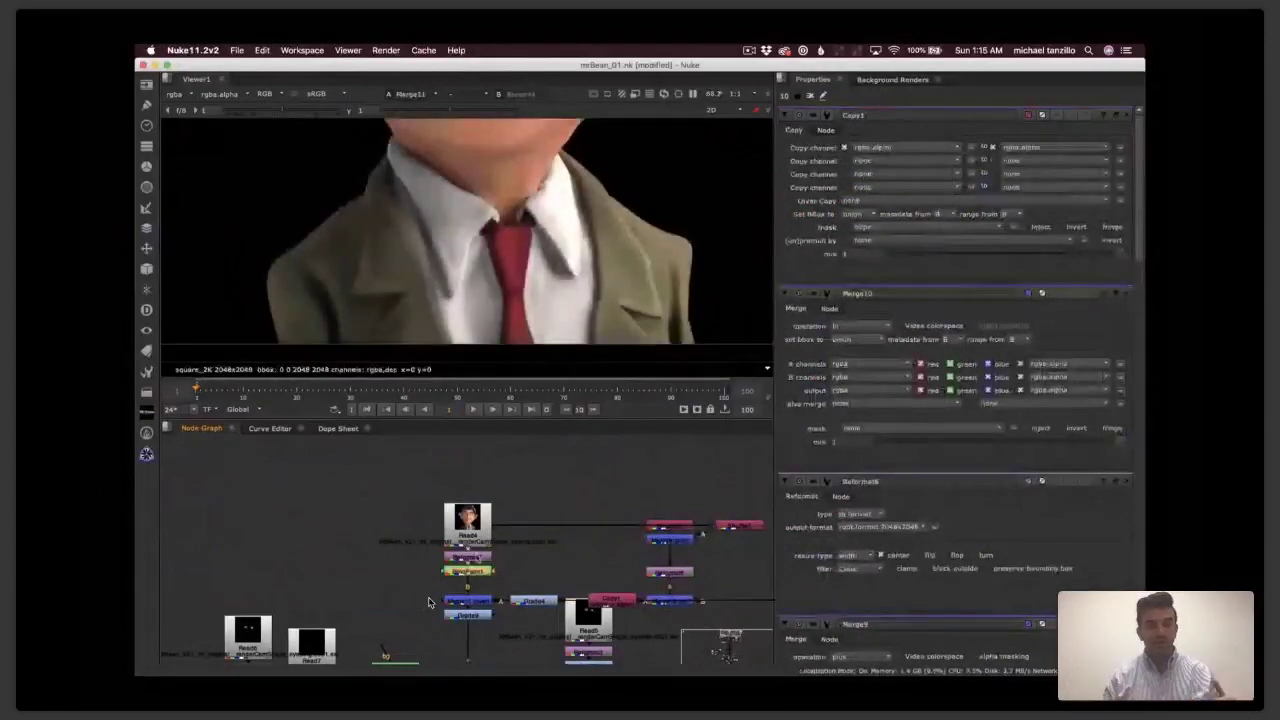
pyautogui.press('g')
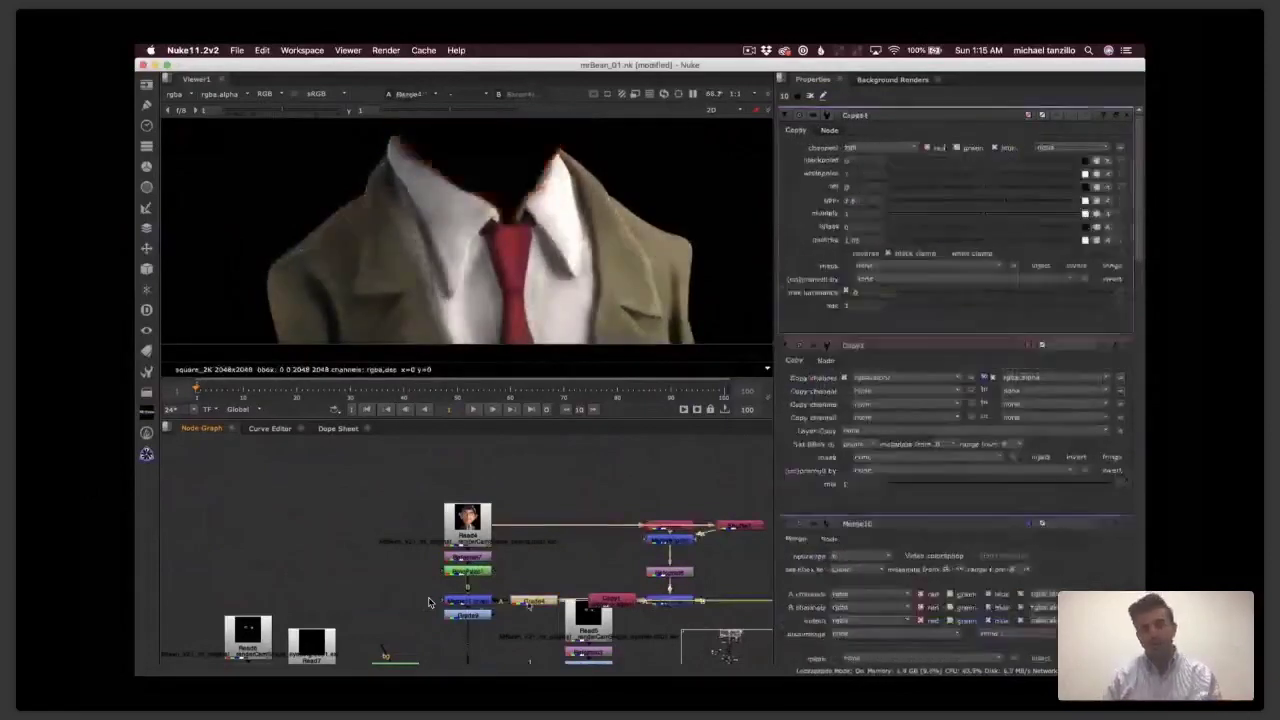
pyautogui.press('super+z')
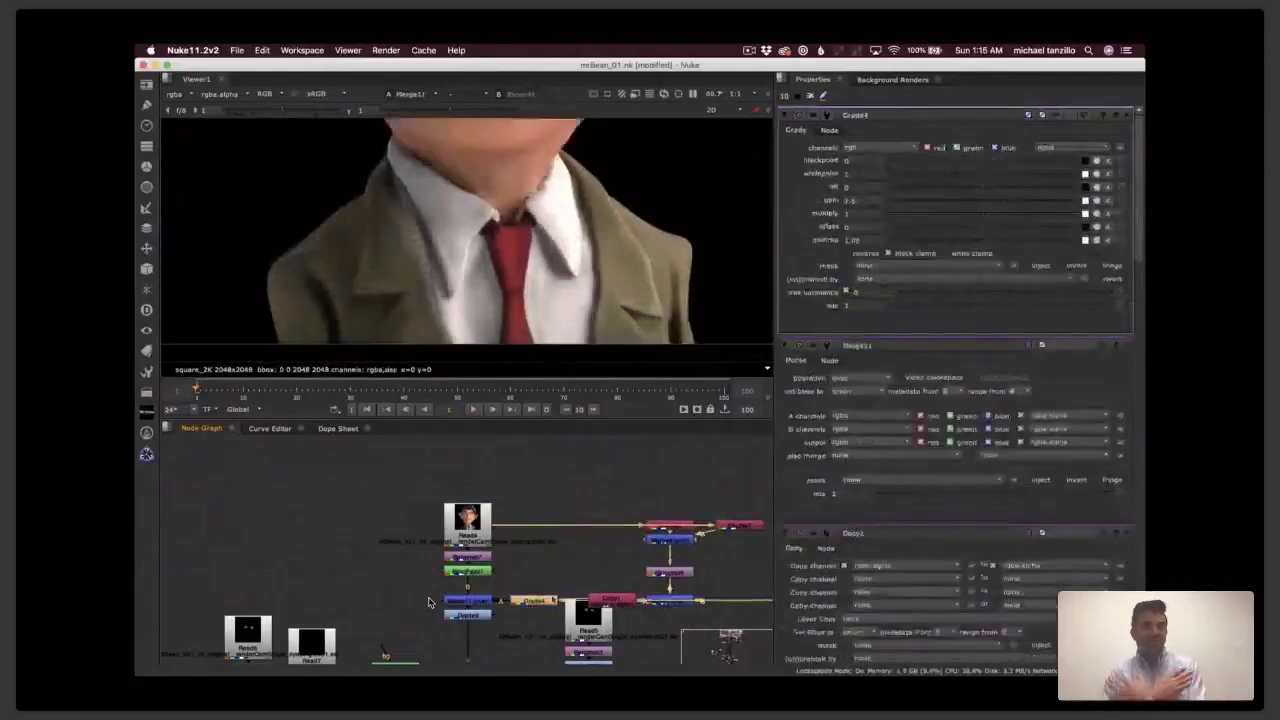
# - Toggle the grade directly below Merge11 off and on to compare its effect, and view the masked grade further down
pyautogui.scroll(-3, 429, 601)
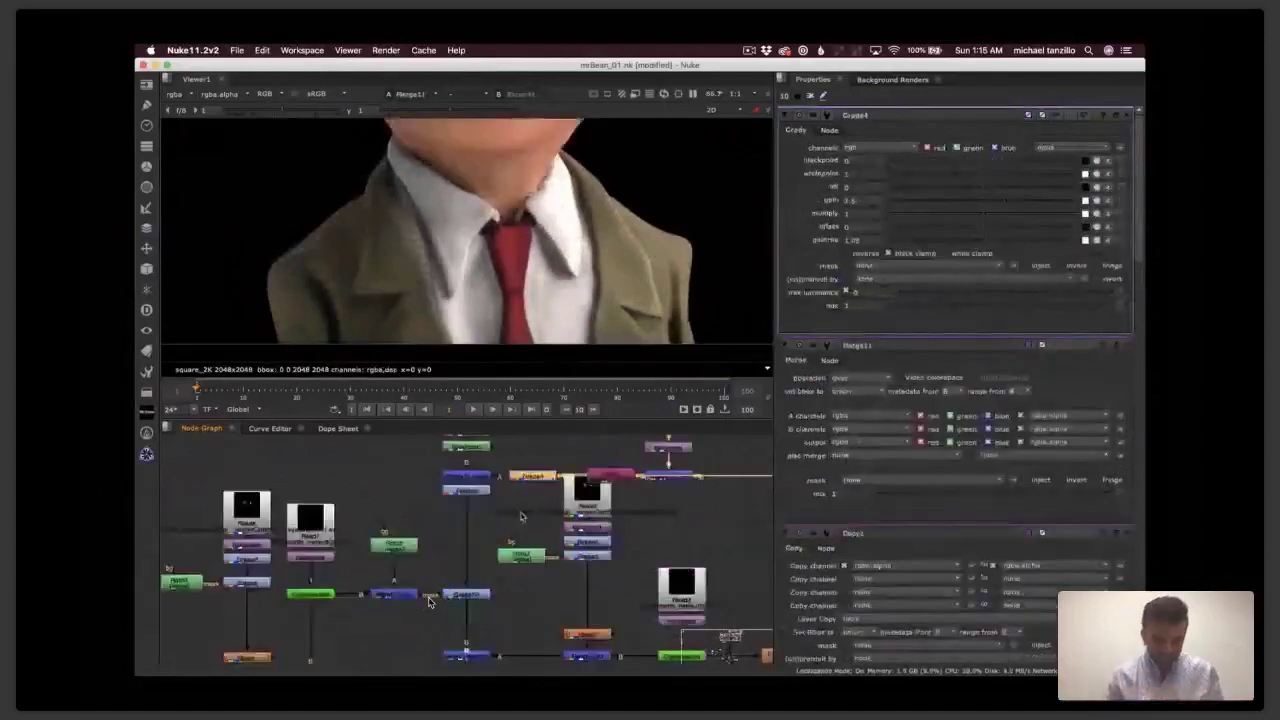
pyautogui.doubleClick(478, 483)
pyautogui.press('d')
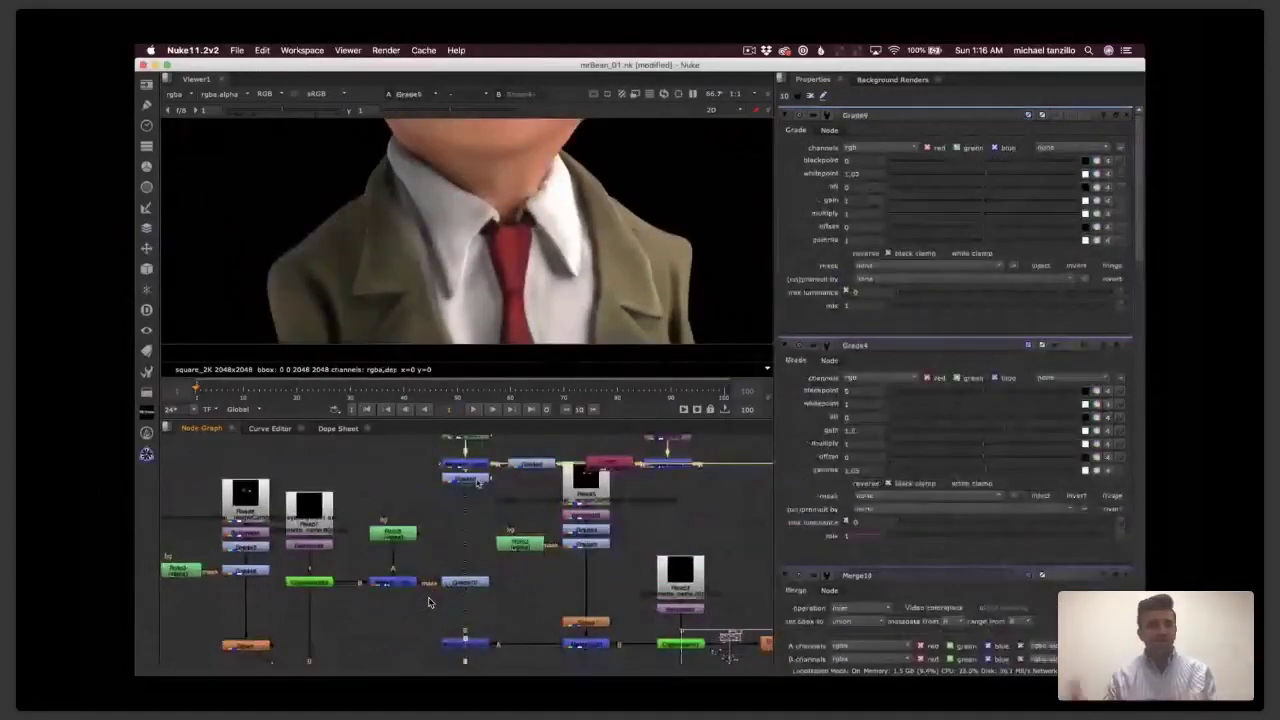
pyautogui.press('d')
pyautogui.click(470, 584)
pyautogui.press('1')
pyautogui.click(430, 602)
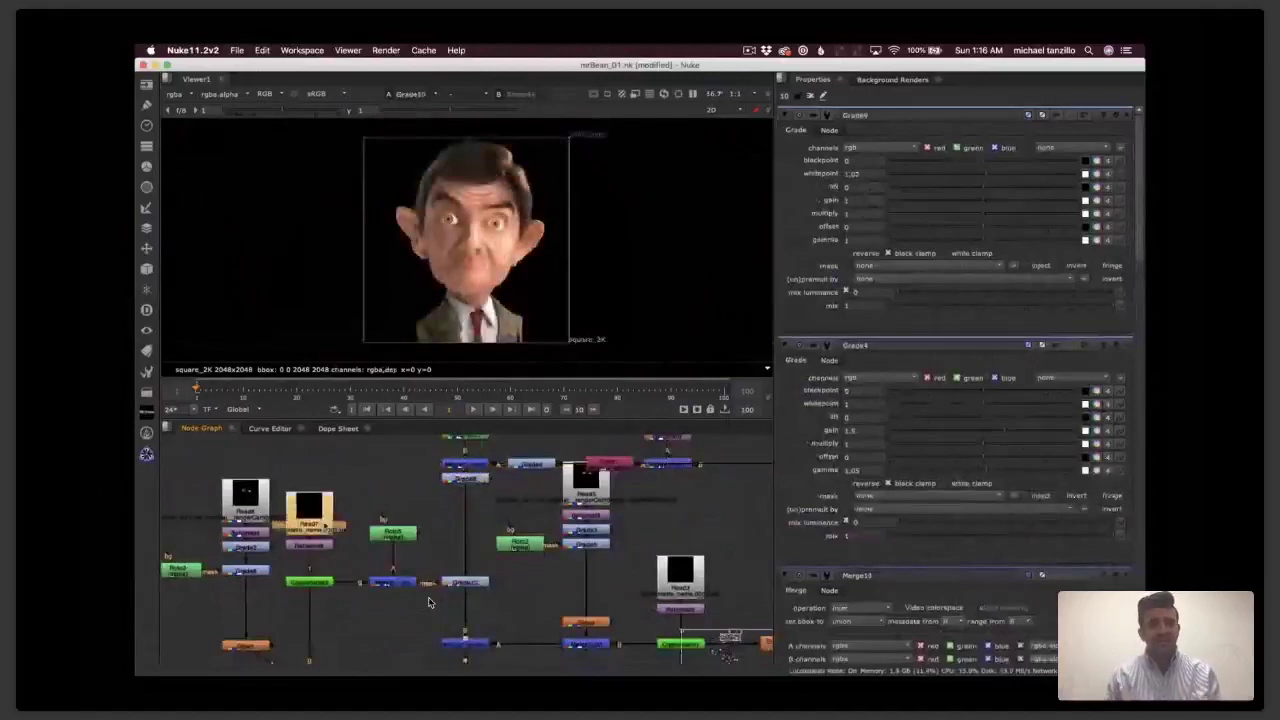
# - View the Read7 Cryptomatte pass and the Cryptomatte2 node that isolates the eyes, and open their settings
pyautogui.press('1')
pyautogui.doubleClick(311, 515)
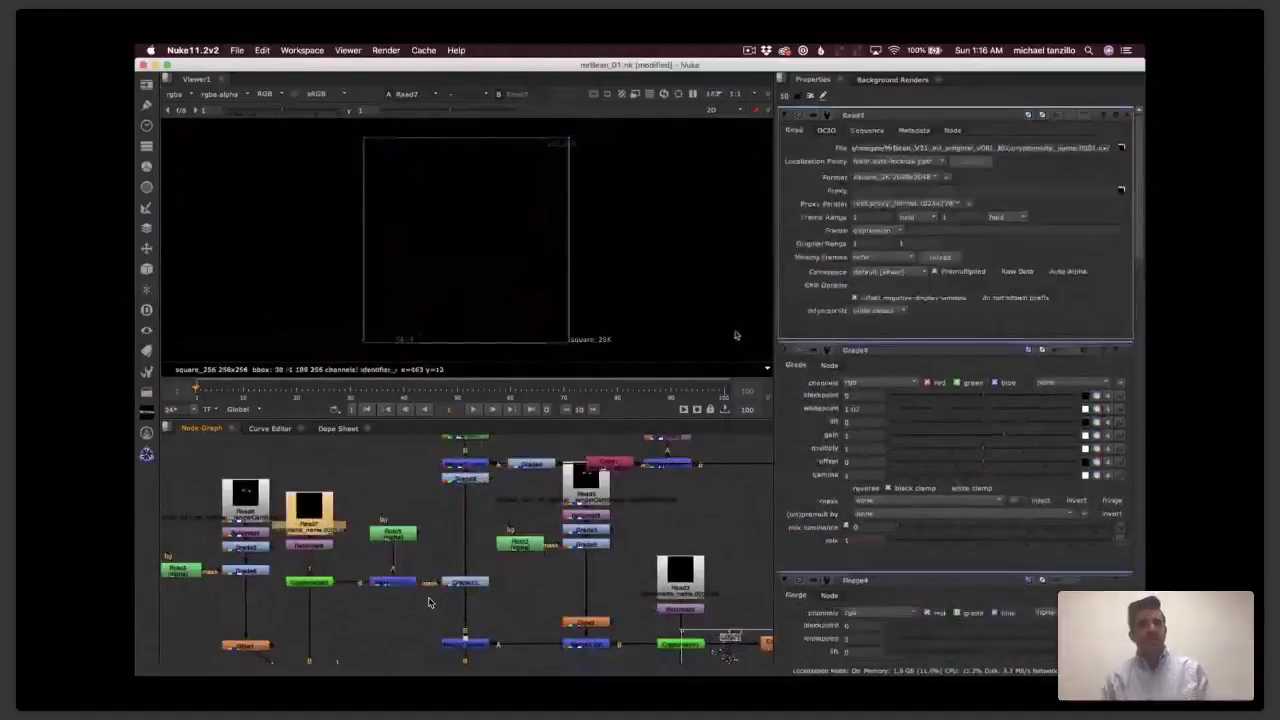
pyautogui.click(305, 586)
pyautogui.press('1')
pyautogui.press('Return')
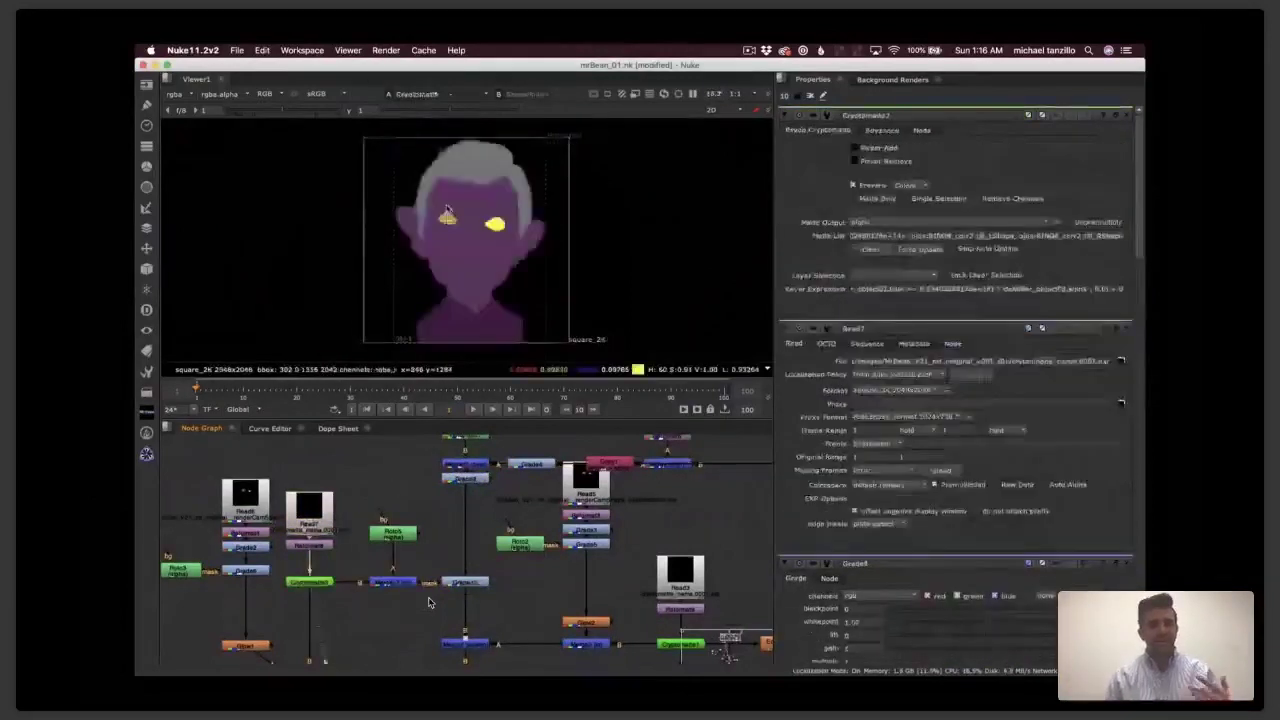
# - Inspect the Merge17 matte and the Roto5 shape that limits it to one eye, and select the grade it masks
pyautogui.doubleClick(393, 582)
pyautogui.press('1')
pyautogui.doubleClick(393, 534)
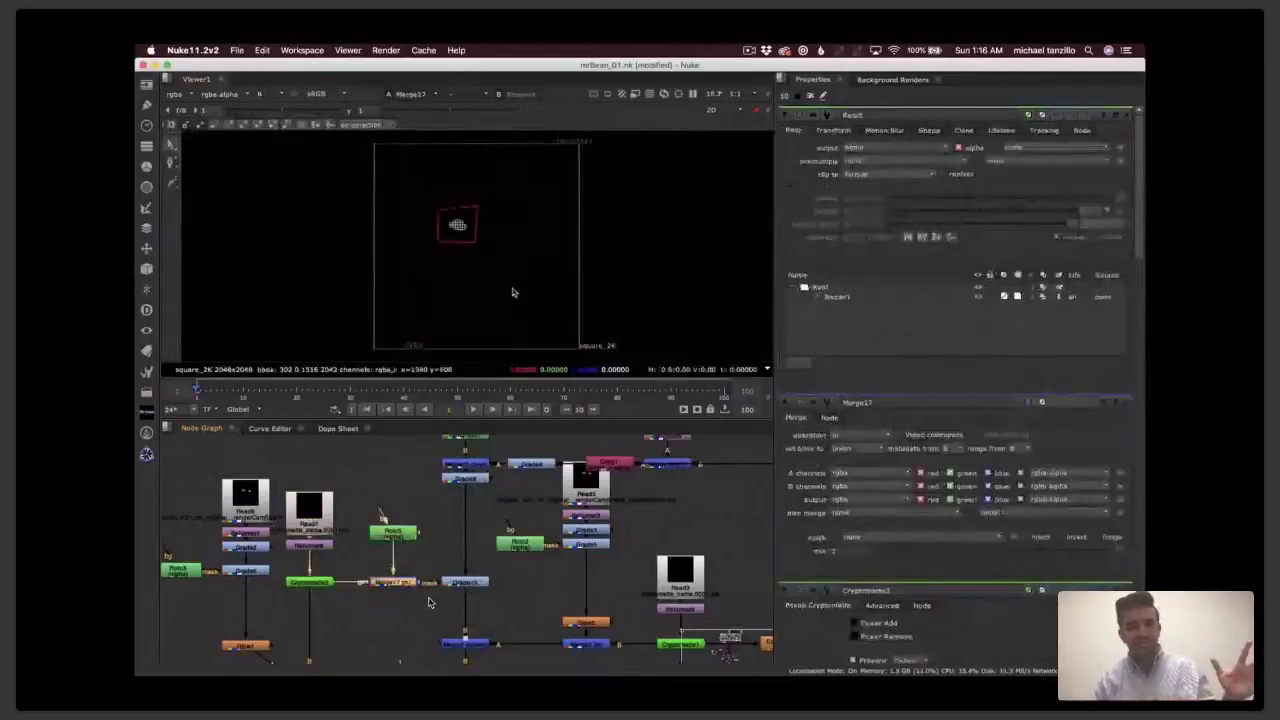
pyautogui.press('1')
pyautogui.click(475, 579)
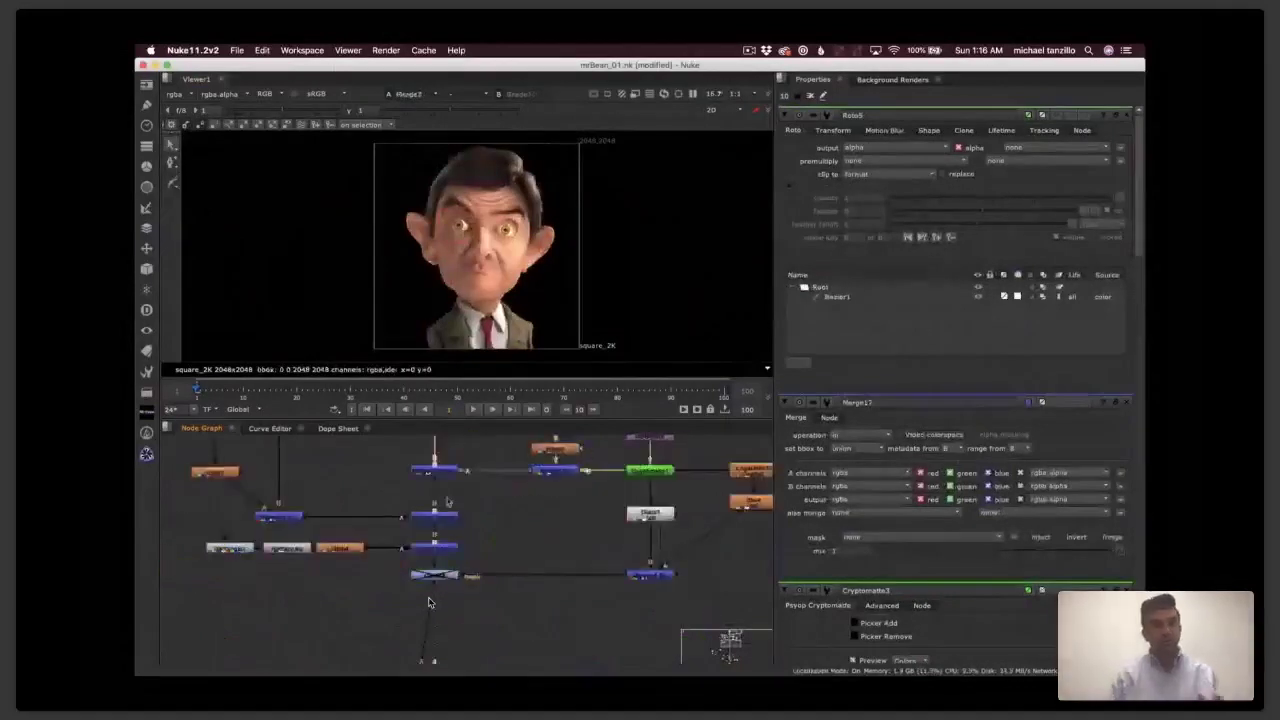
# - View the next two merges down the main branch, open the Merge15 settings and examine the eye up close
pyautogui.click(450, 521)
pyautogui.press('1')
pyautogui.click(449, 548)
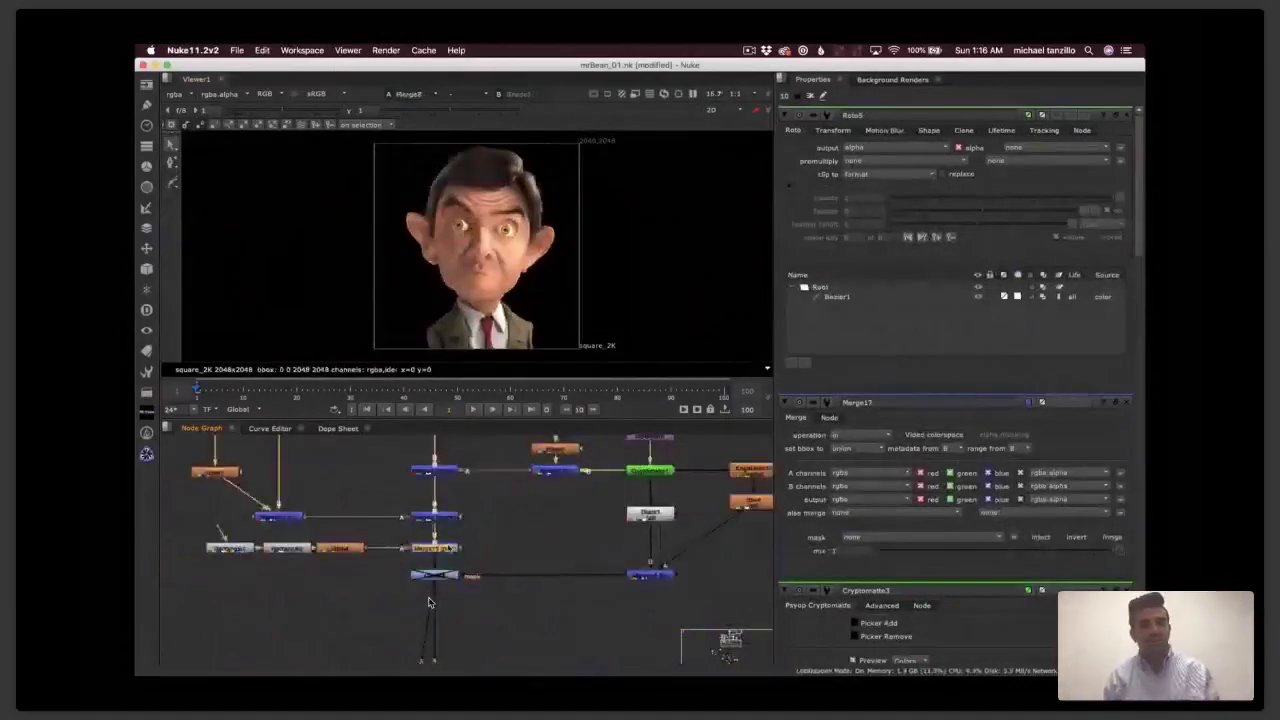
pyautogui.press('1')
pyautogui.doubleClick(449, 548)
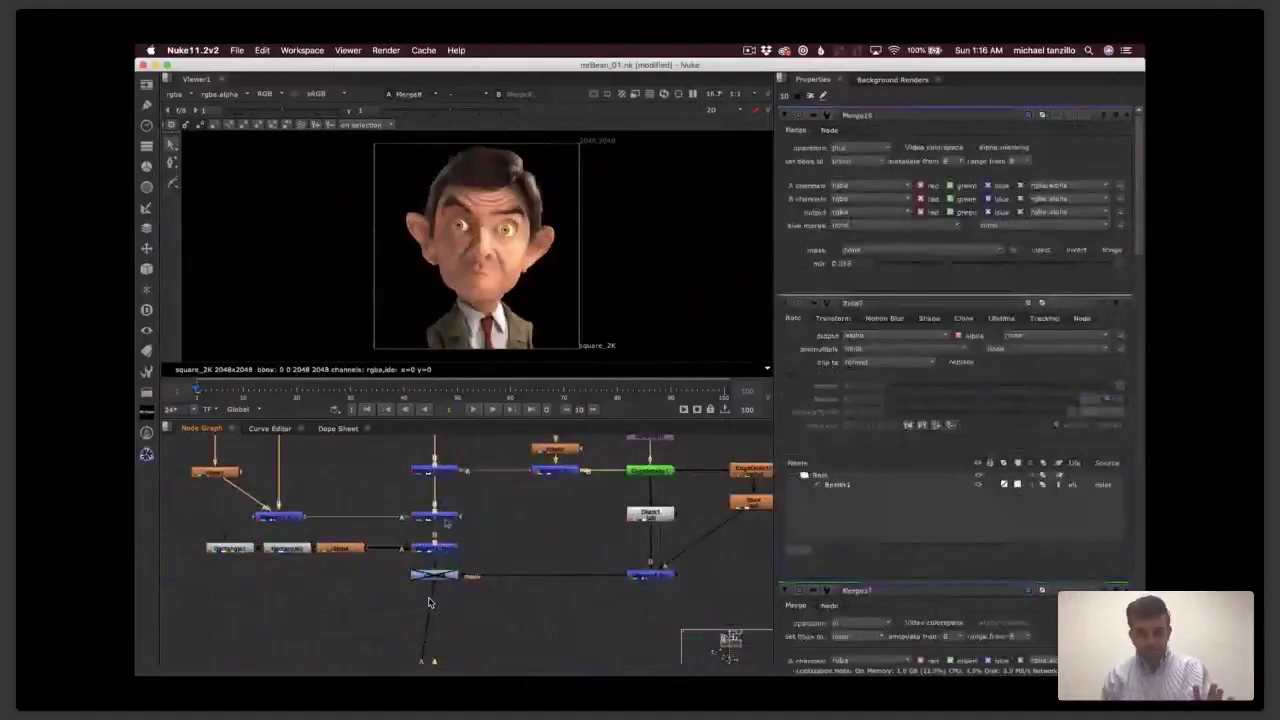
pyautogui.scroll(10, 502, 228)
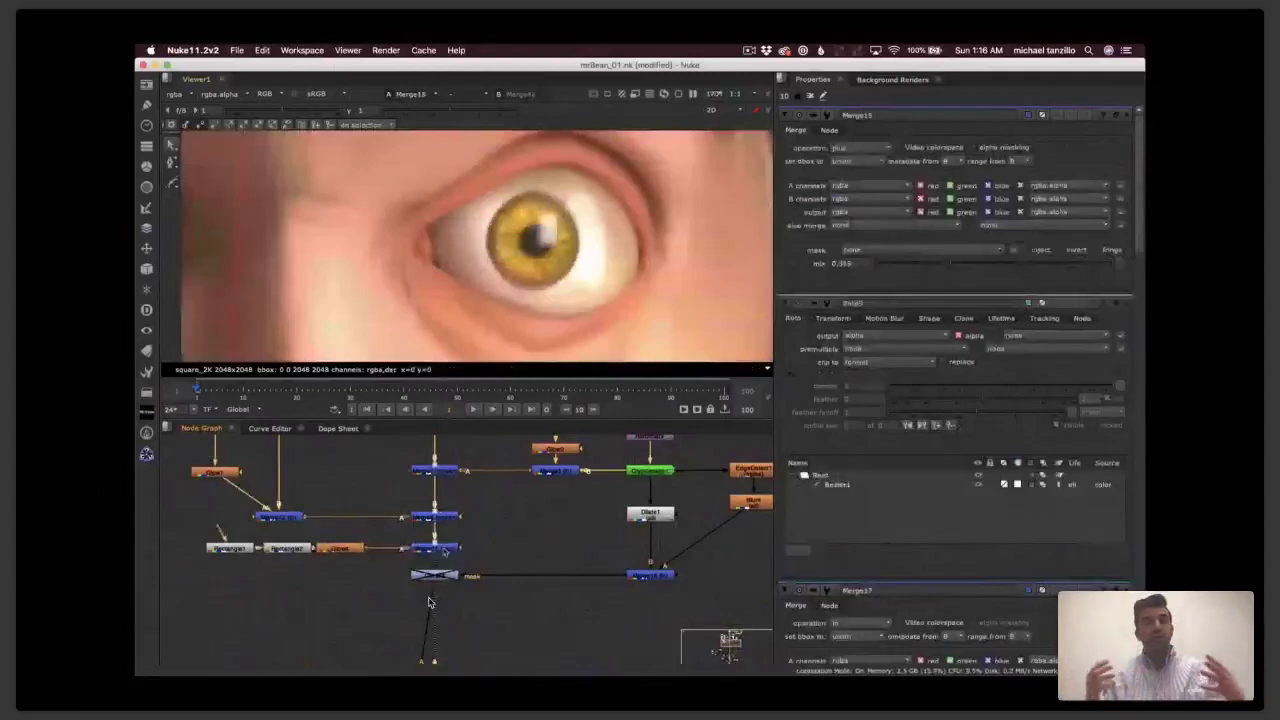
pyautogui.scroll(-5, 428, 602)
# - Compare the background composite with and without the light wrap up close around the ears, hair and eyes
pyautogui.press('1')
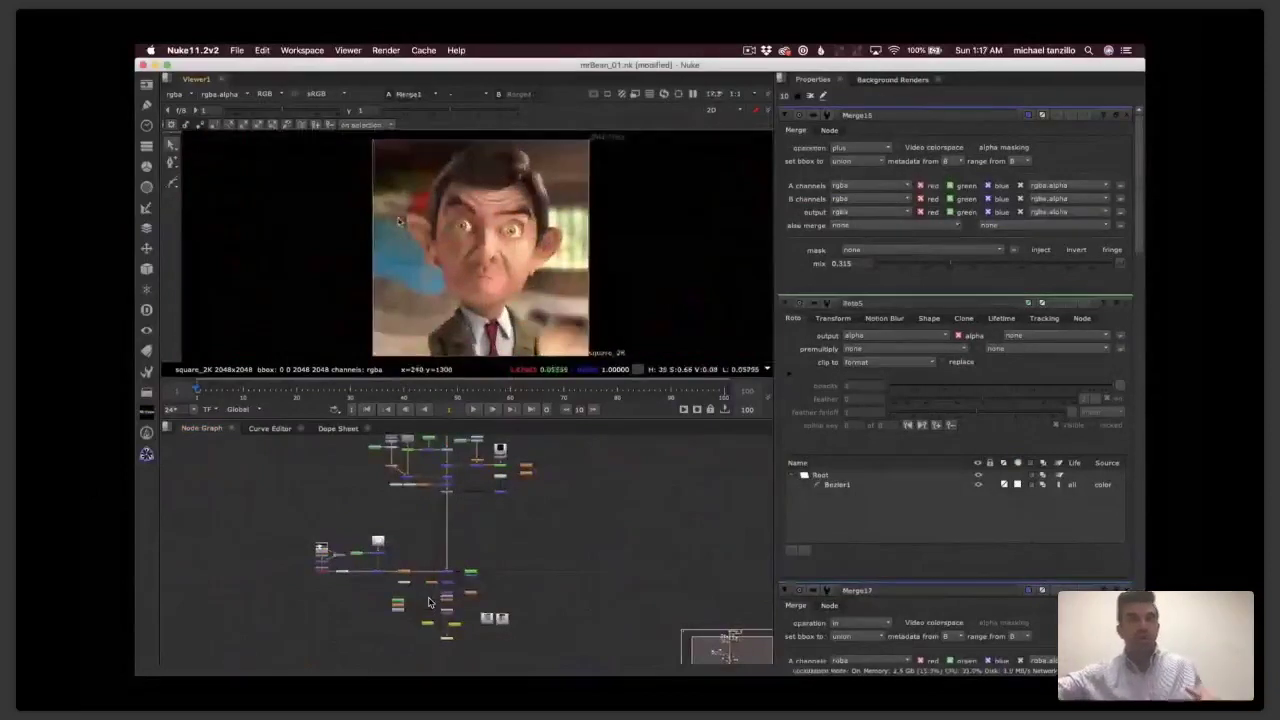
pyautogui.scroll(10, 398, 212)
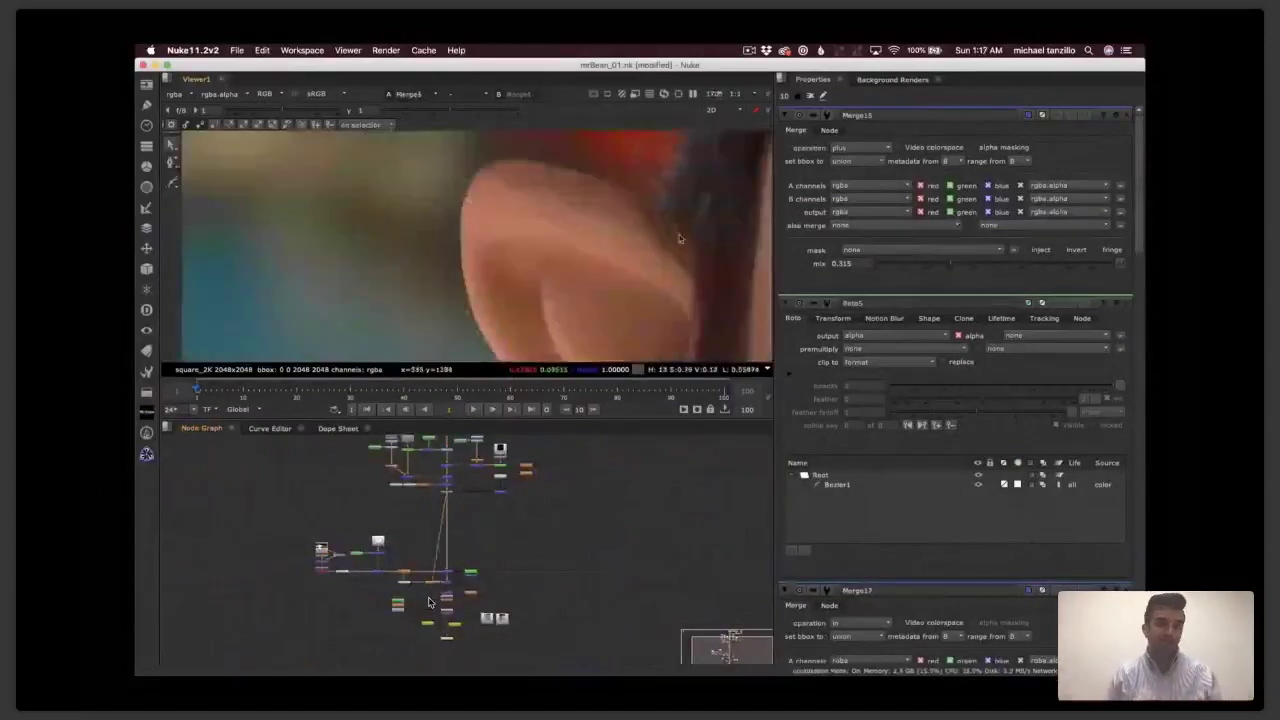
pyautogui.moveTo(706, 192); pyautogui.dragTo(558, 344, button='middle')
pyautogui.press('2')
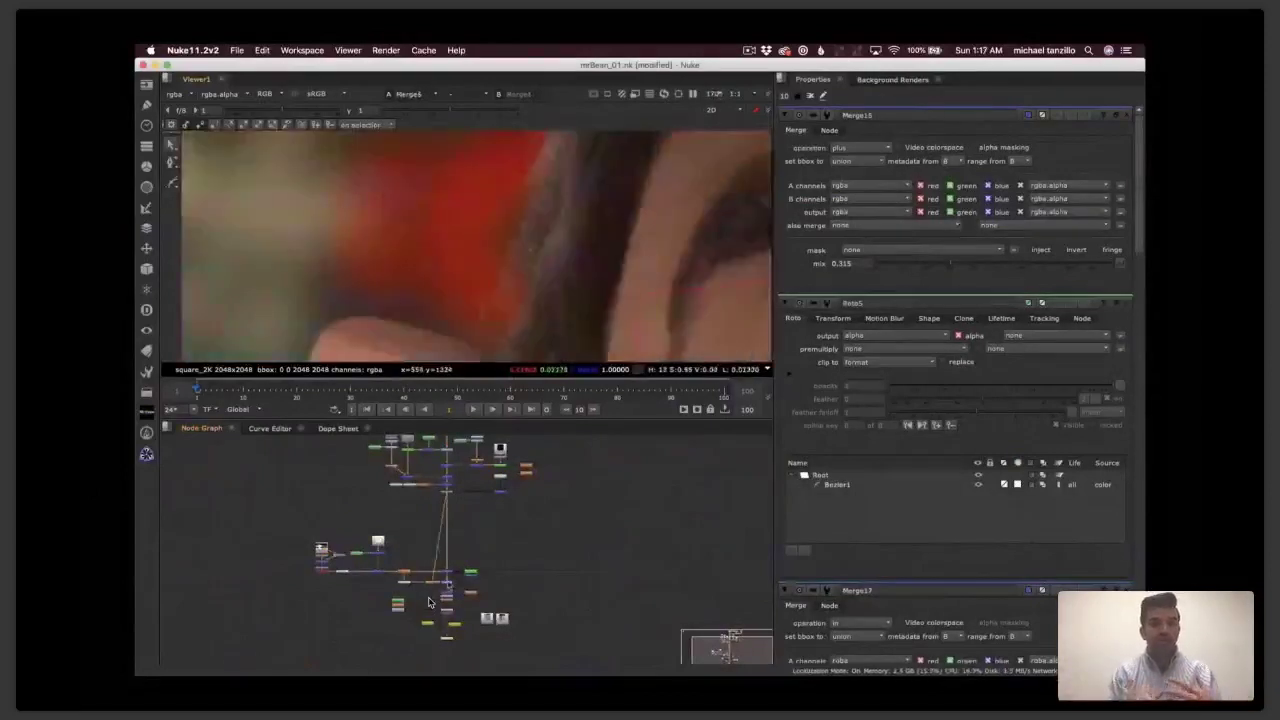
pyautogui.press('1')
pyautogui.moveTo(683, 161); pyautogui.dragTo(411, 204, button='middle')
pyautogui.scroll(10, 411, 204)
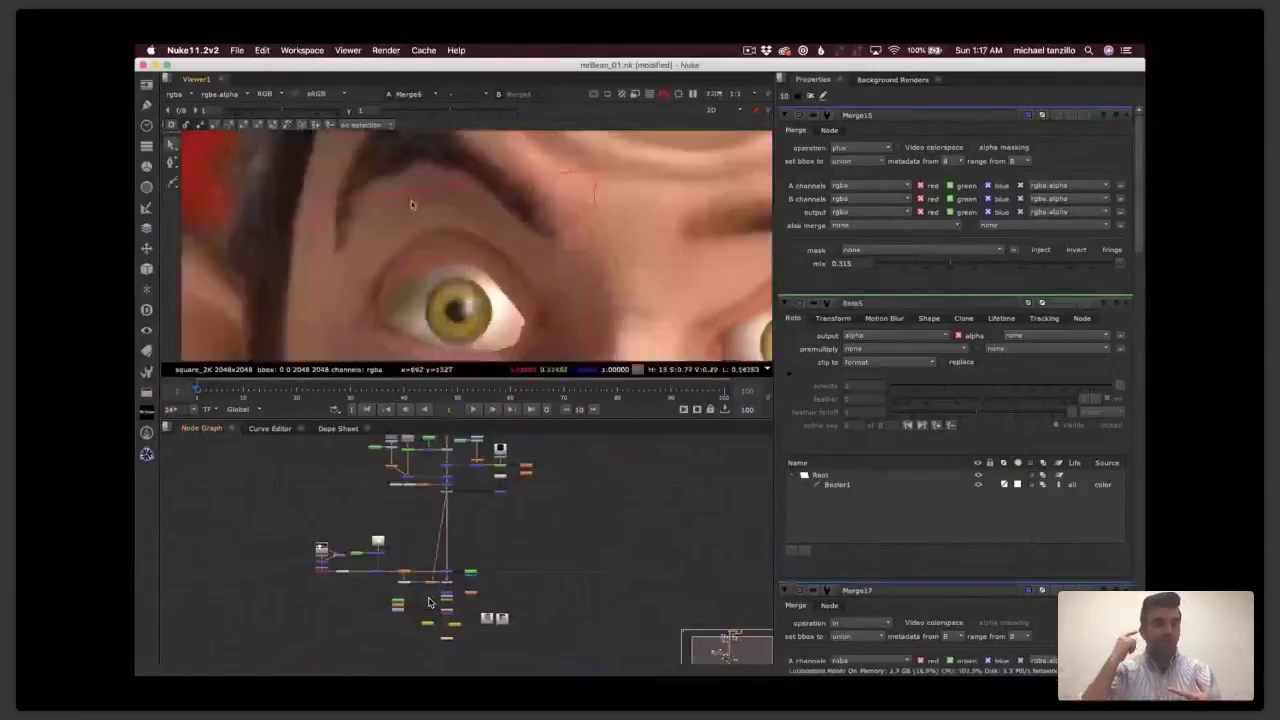
pyautogui.press('1')
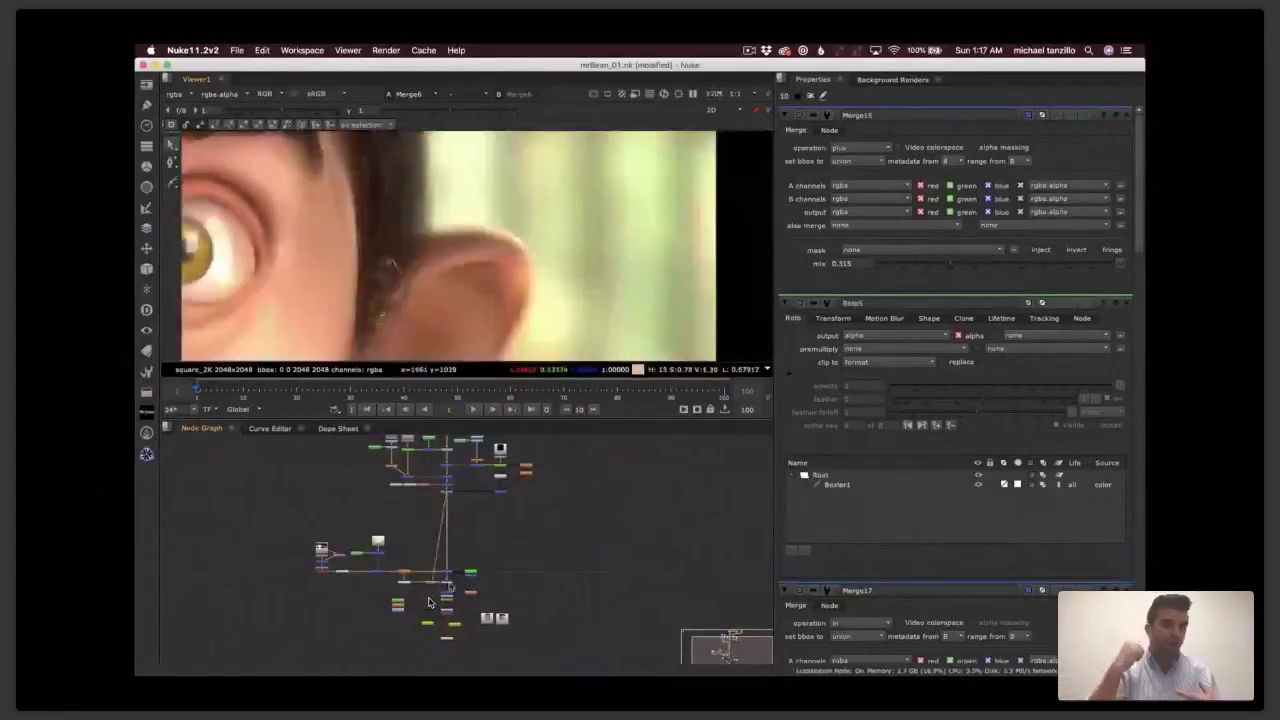
pyautogui.press('2')
pyautogui.press('1')
pyautogui.press('2')
pyautogui.press('f')
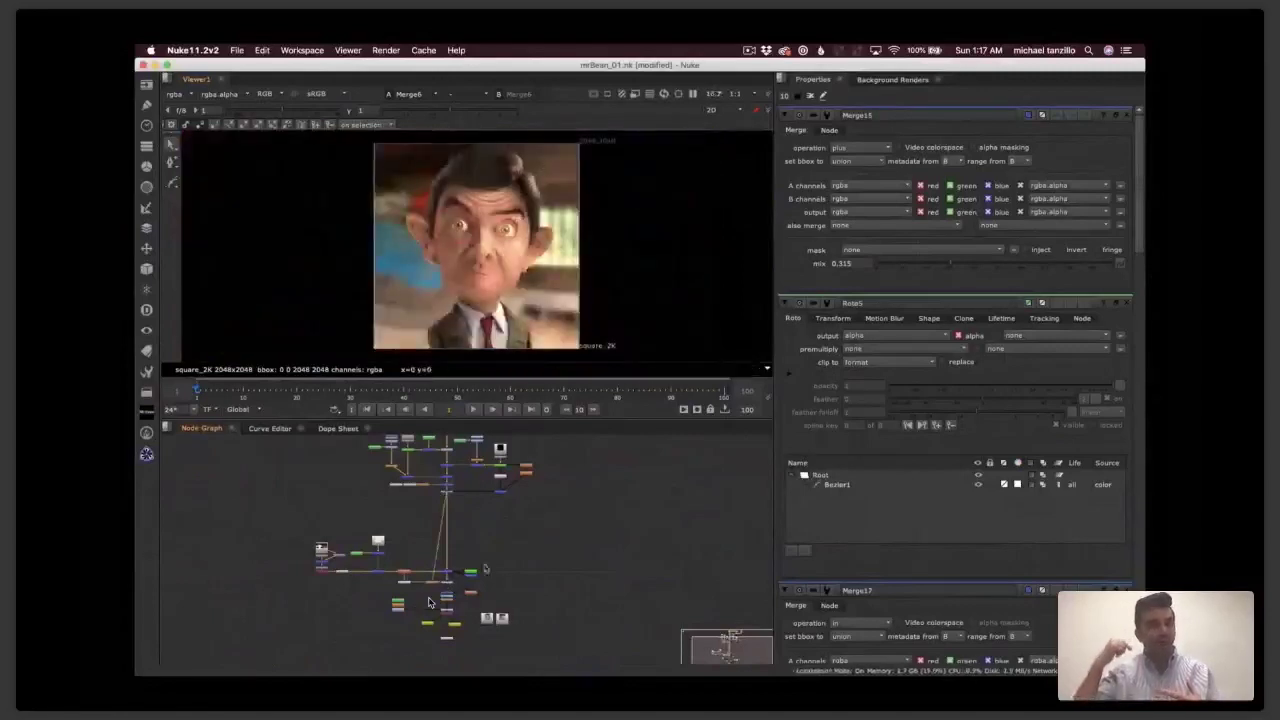
# - Open the settings of the Blur2 node and the Merge5 screen merge it feeds
pyautogui.scroll(2, 428, 601)
pyautogui.scroll(5, 428, 601)
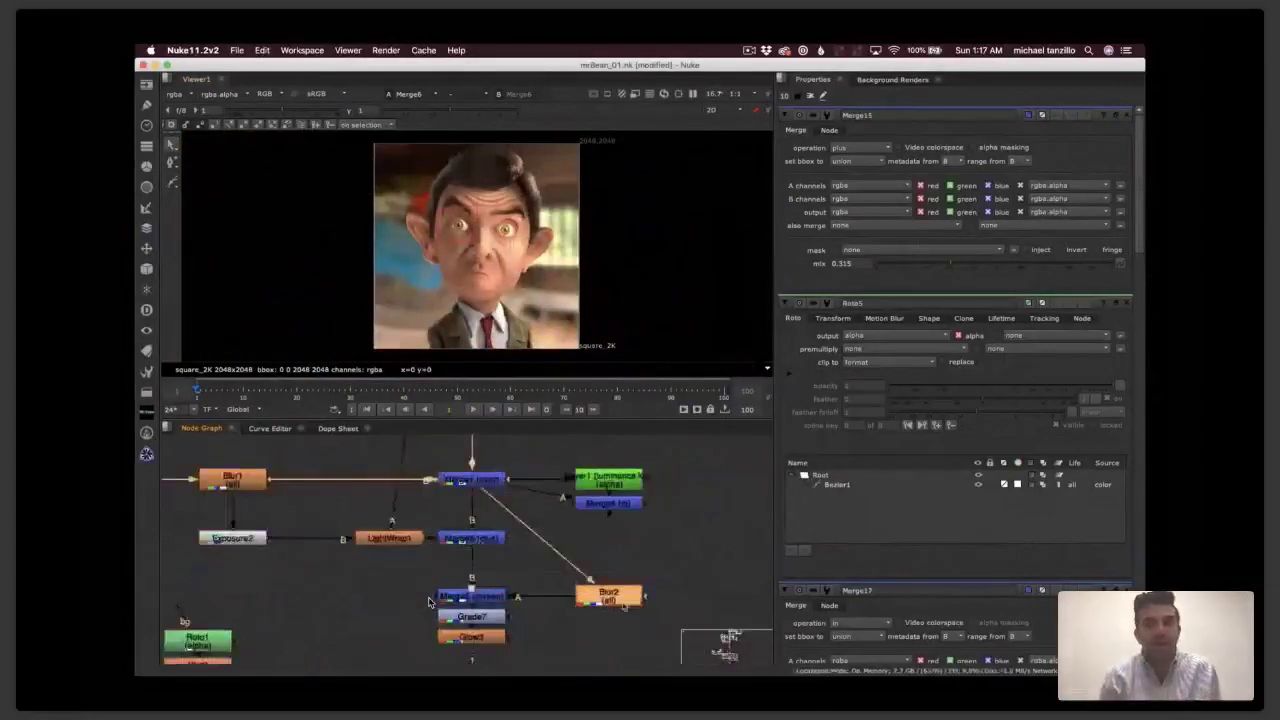
pyautogui.doubleClick(610, 596)
pyautogui.doubleClick(470, 599)
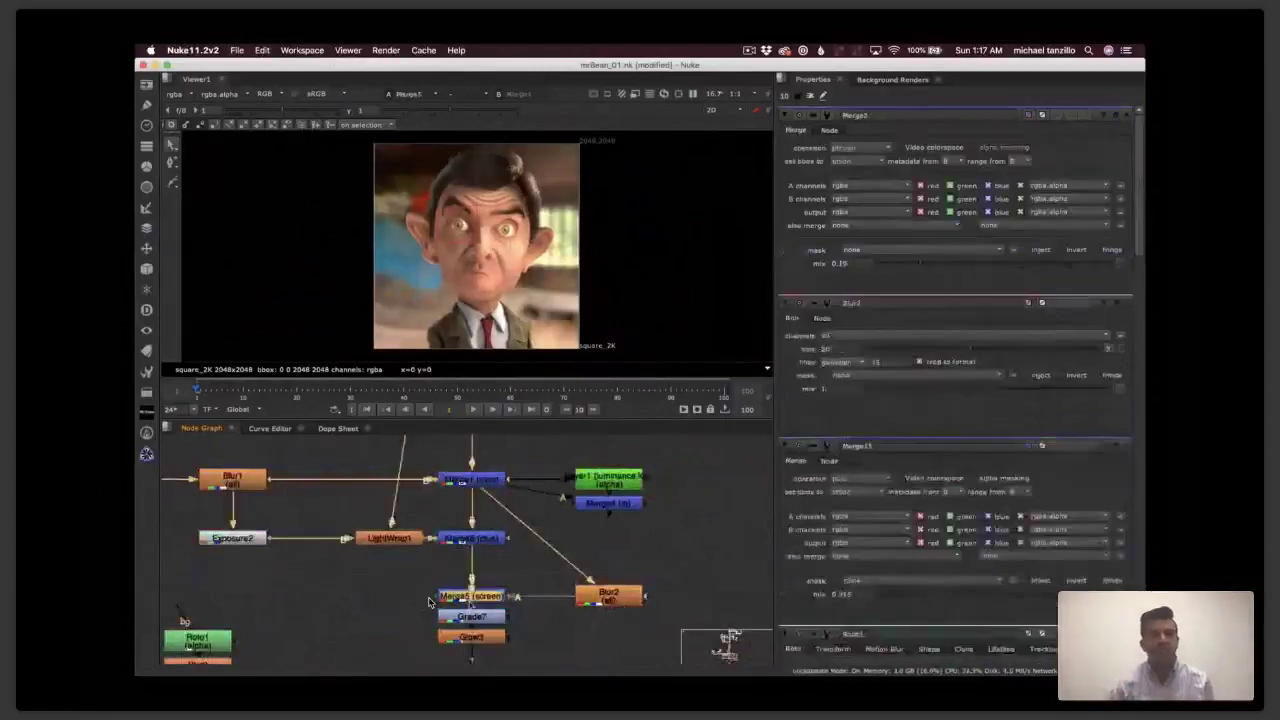
# - View the Grade7 output and toggle the grade off and on to compare its effect
pyautogui.click(482, 620)
pyautogui.press('1')
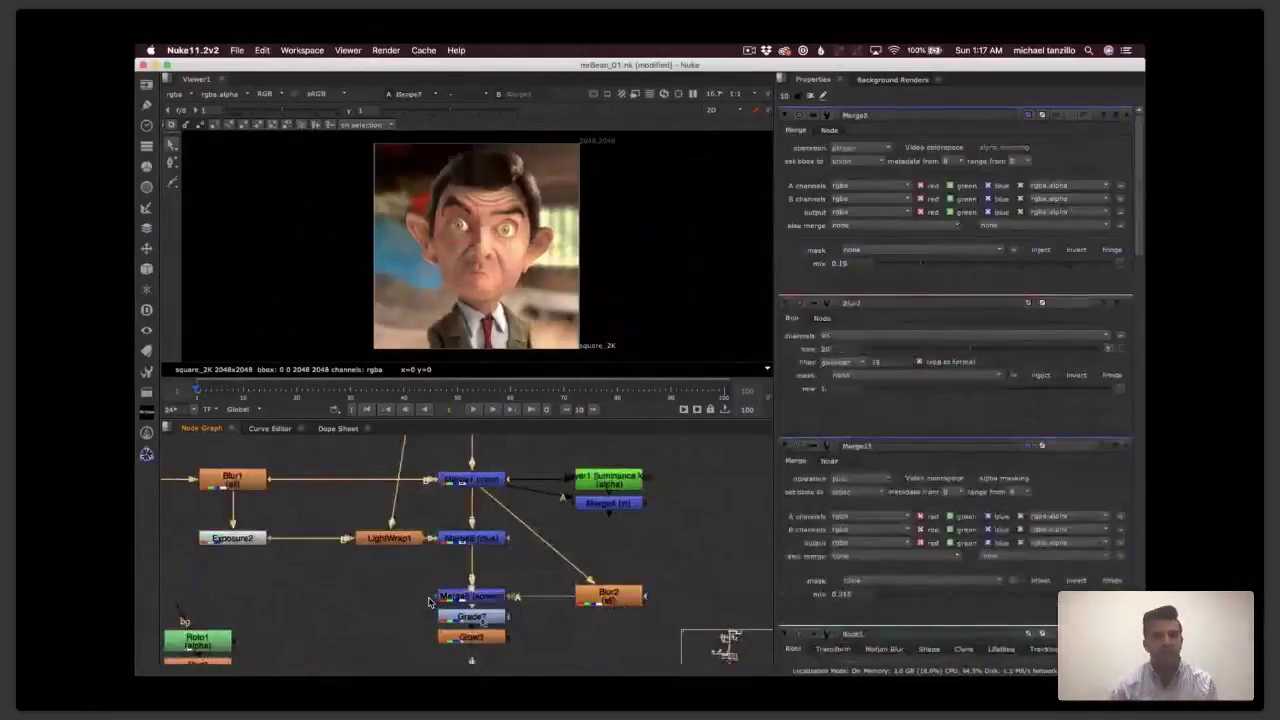
pyautogui.press('d')
pyautogui.press('d')
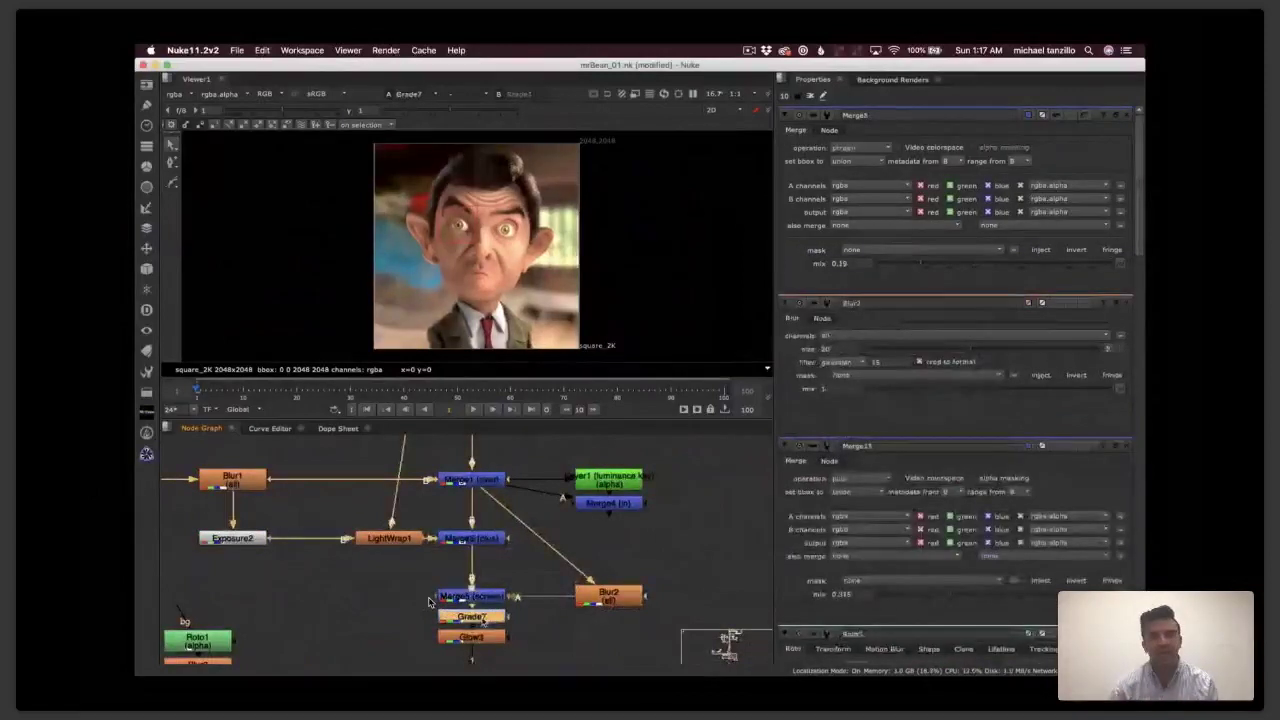
# - View the Glow3 output and open the settings of Glow3 and the masked Grade1 node
pyautogui.moveTo(491, 641); pyautogui.dragTo(480, 534, button='middle')
pyautogui.click(480, 534)
pyautogui.doubleClick(480, 534)
pyautogui.press('1')
pyautogui.doubleClick(478, 592)
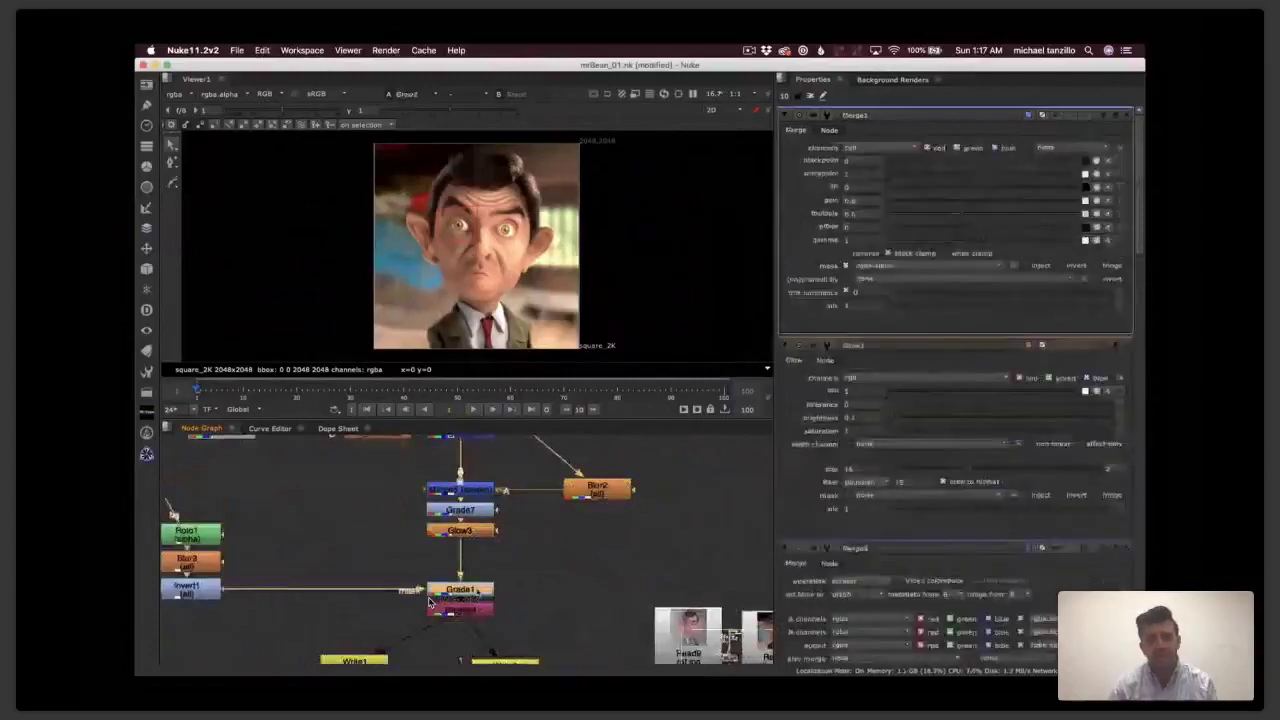
# - Open the Write2 output settings and view the final rendered image
pyautogui.press('Down')
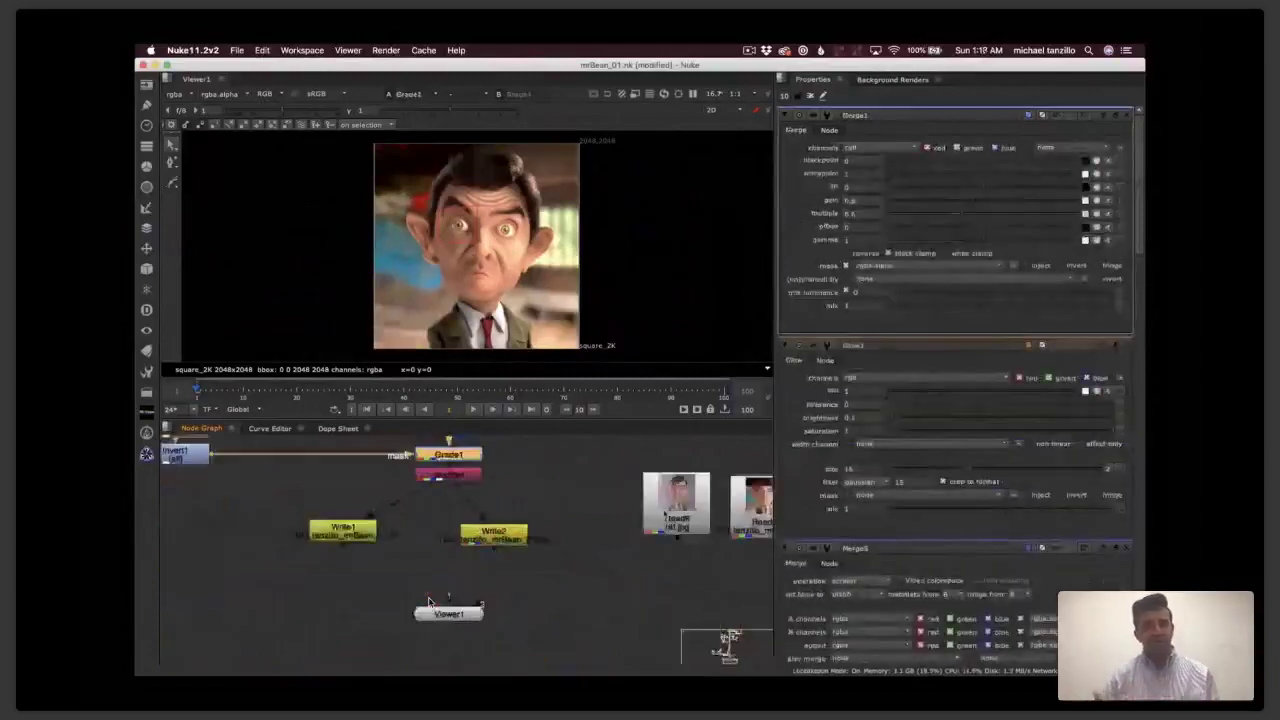
pyautogui.doubleClick(493, 534)
pyautogui.press('1')
pyautogui.click(432, 610)
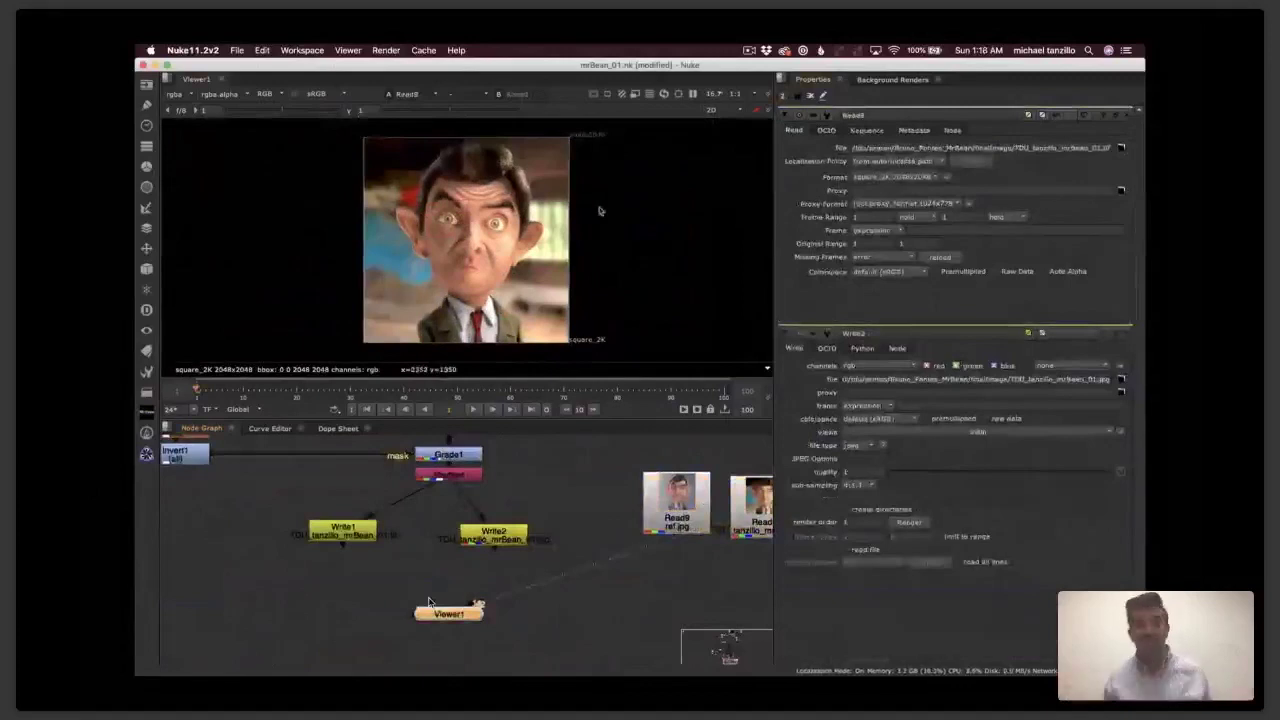
# - Enlarge the viewer to full window and compare the final image with the reference caricature
pyautogui.press('space')
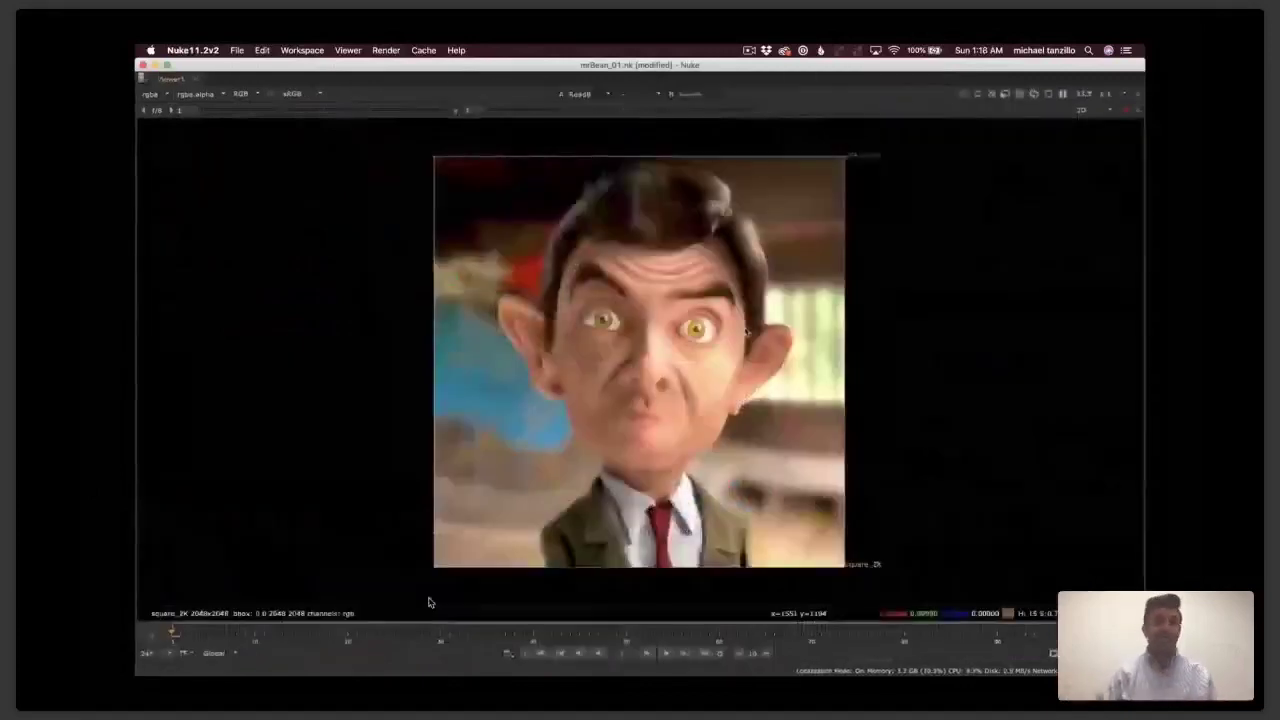
pyautogui.press('2')
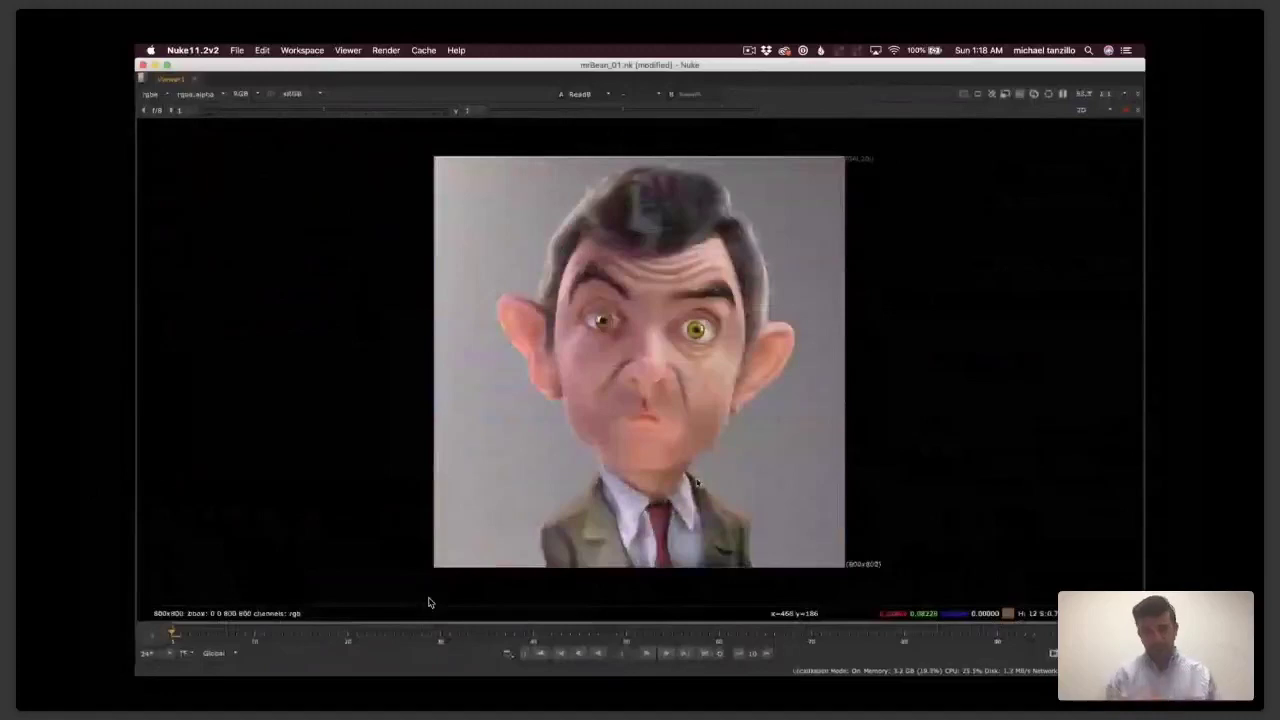
pyautogui.press('1')
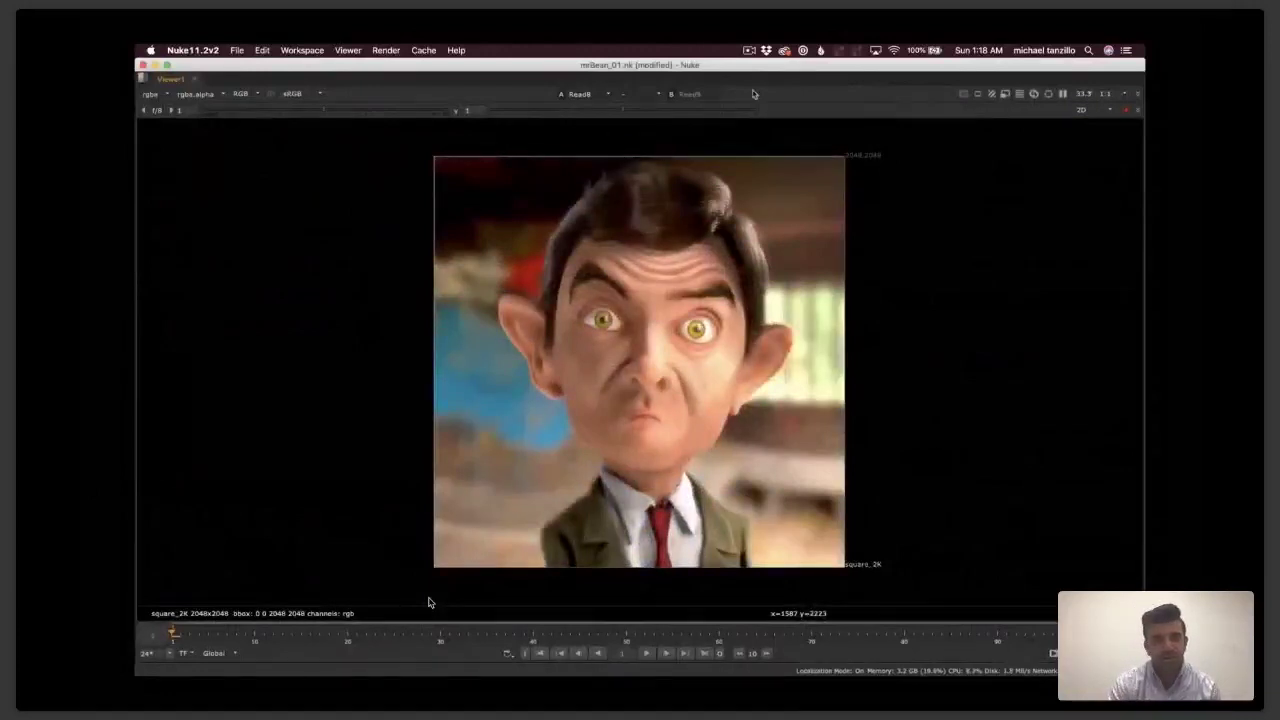
# - Switch back to the WebinarJam live broadcast page and open the TDU_MASTERCLASS_02 slide presentation
pyautogui.press('space')
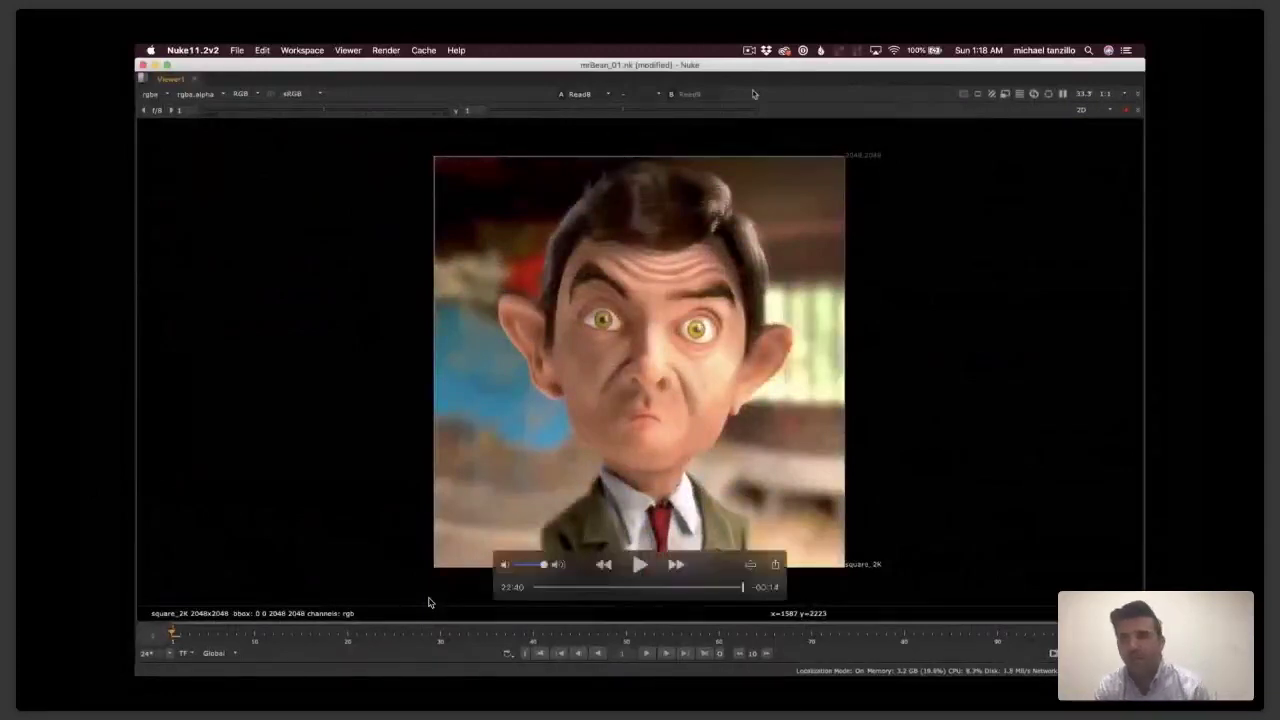
pyautogui.press('space')
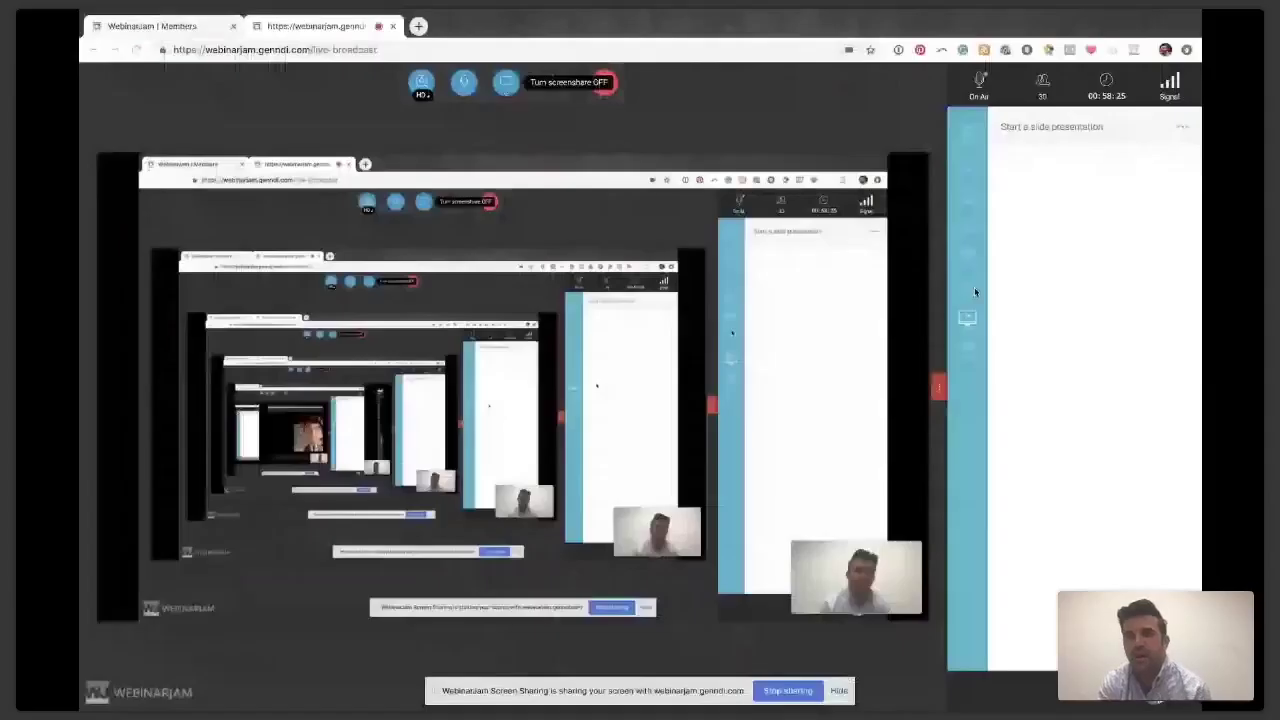
pyautogui.click(974, 291)
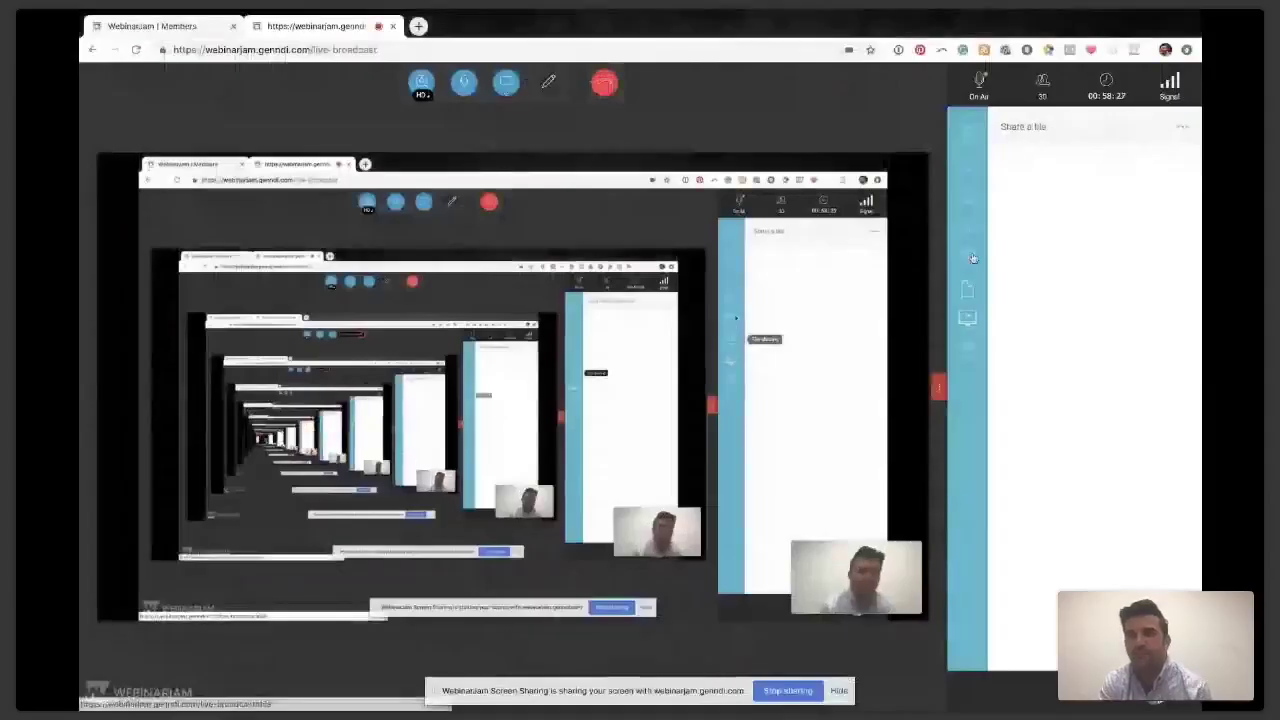
pyautogui.click(968, 322)
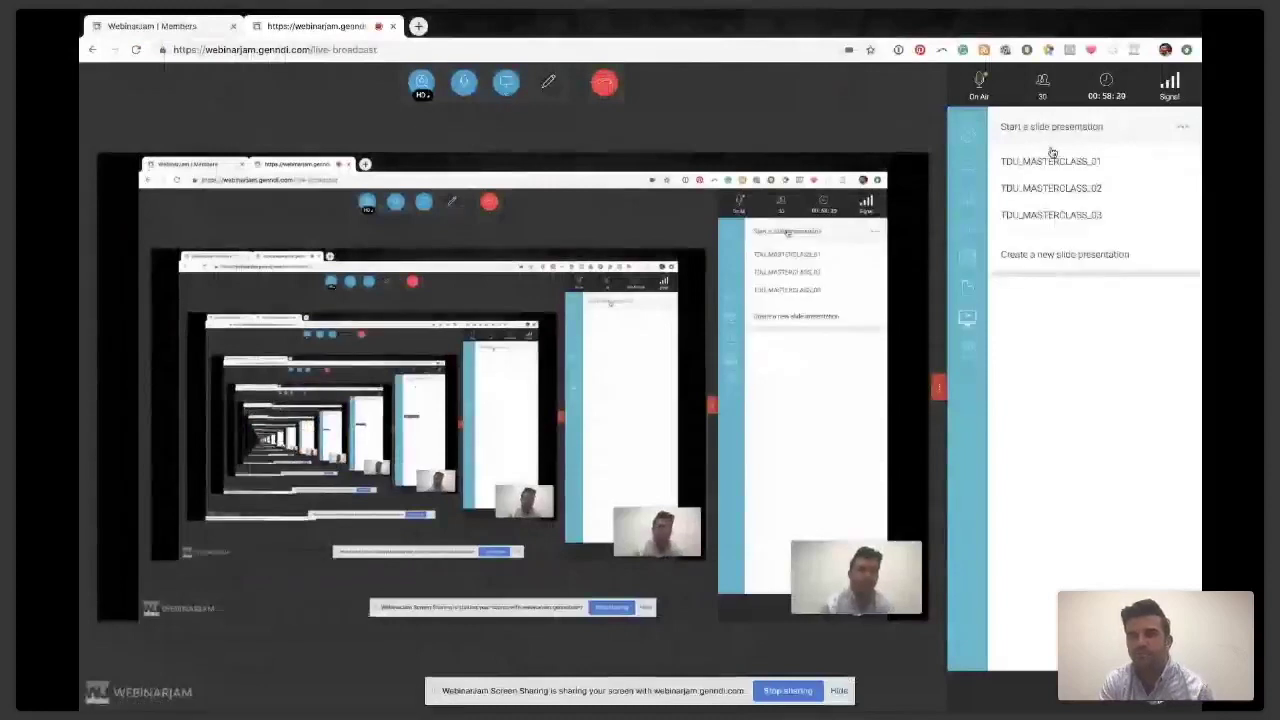
pyautogui.click(1051, 188)
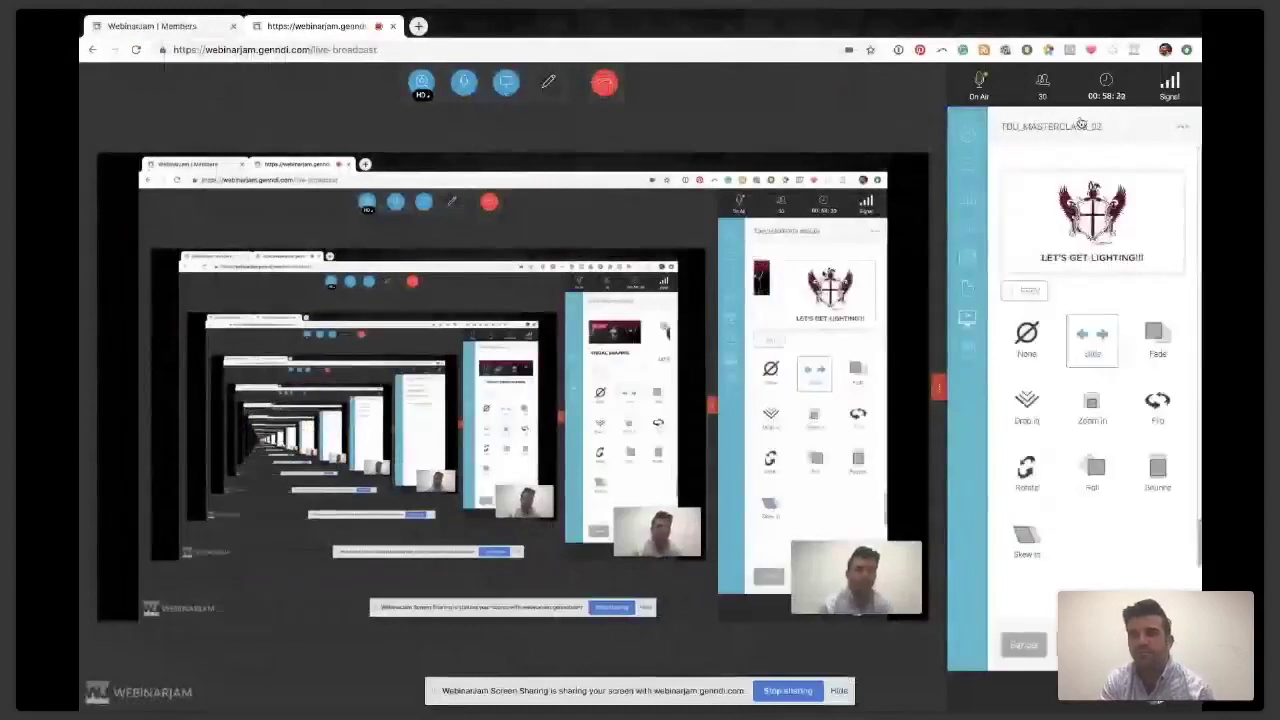
pyautogui.click(1080, 125)
pyautogui.click(1038, 648)
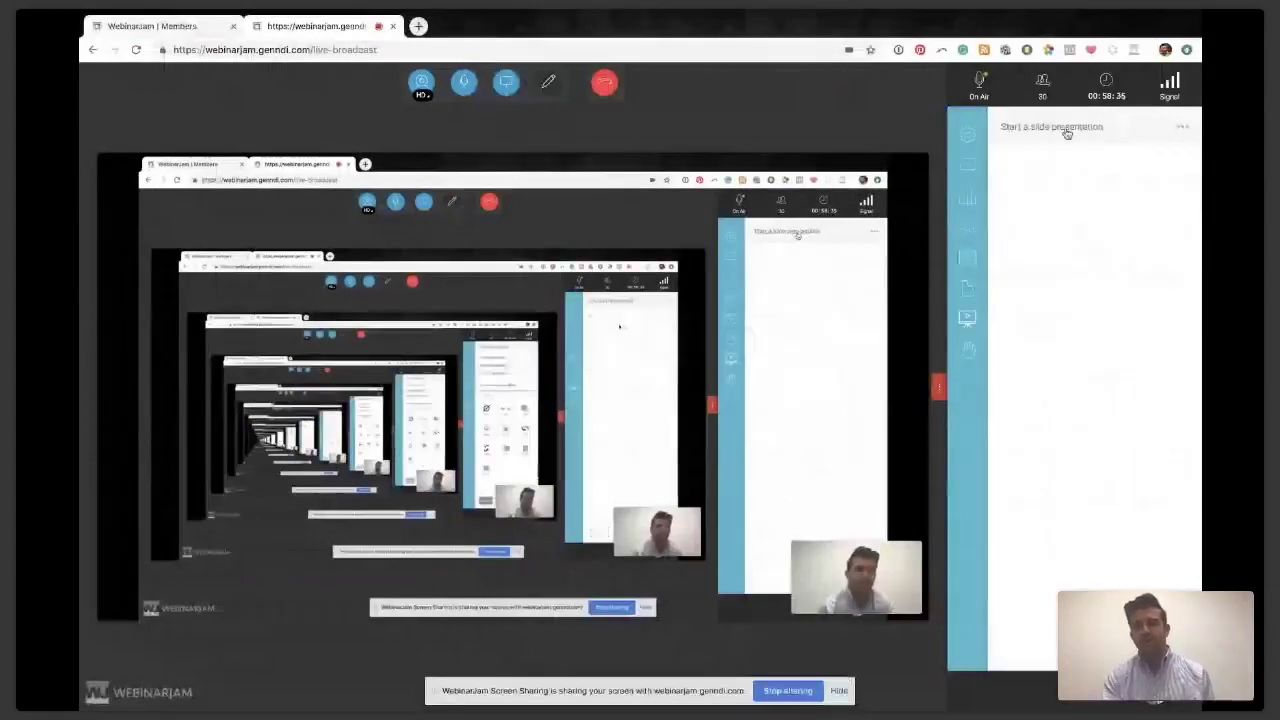